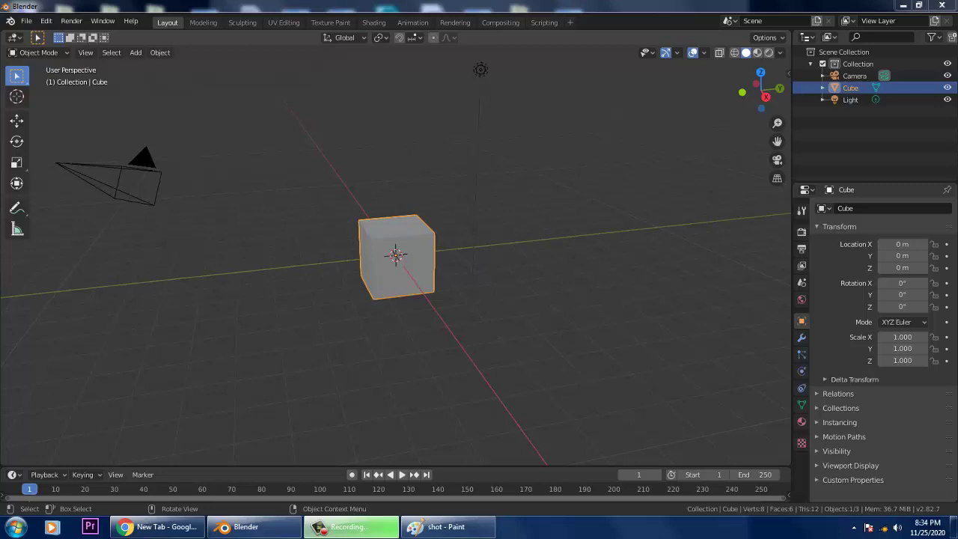
Switch the default cube from Object Mode to Edit Mode for mesh modelling
middle_click_drag(395, 284, 425, 295)
scroll(411, 303, "up", 2)
scroll(411, 303, "up", 1)
scroll(425, 295, "up", 1)
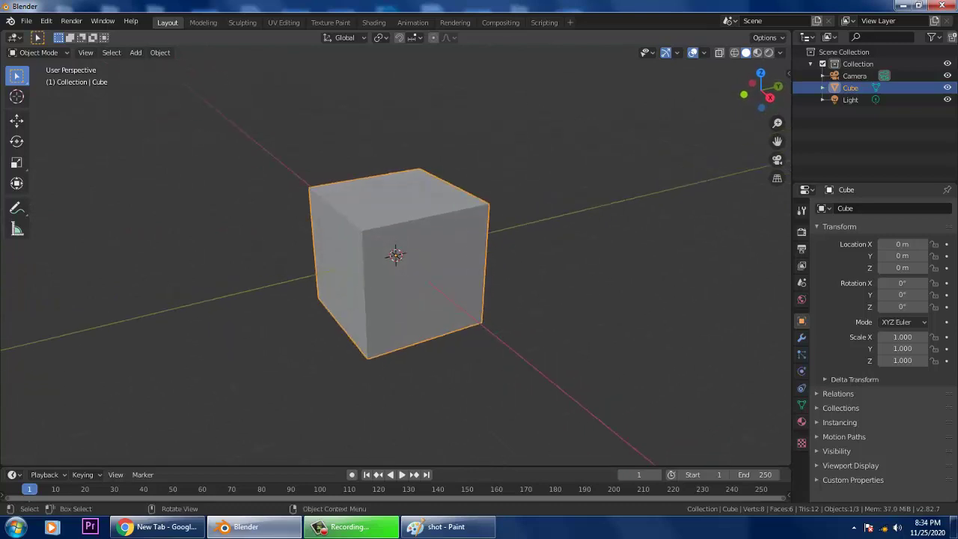
left_click(39, 52)
left_click(37, 79)
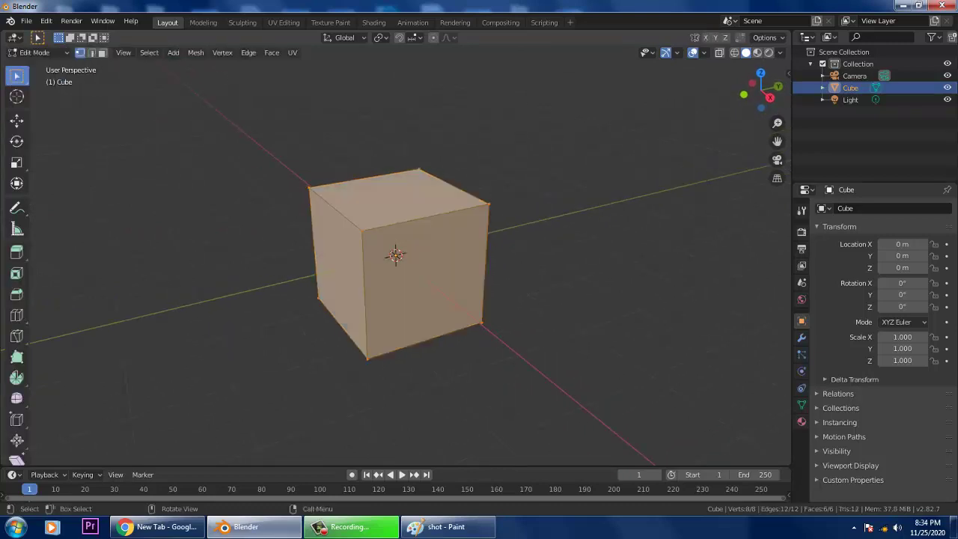
Add two perpendicular vertical loop cuts centred on the cube, one across X and one across Y
key("ctrl+r")
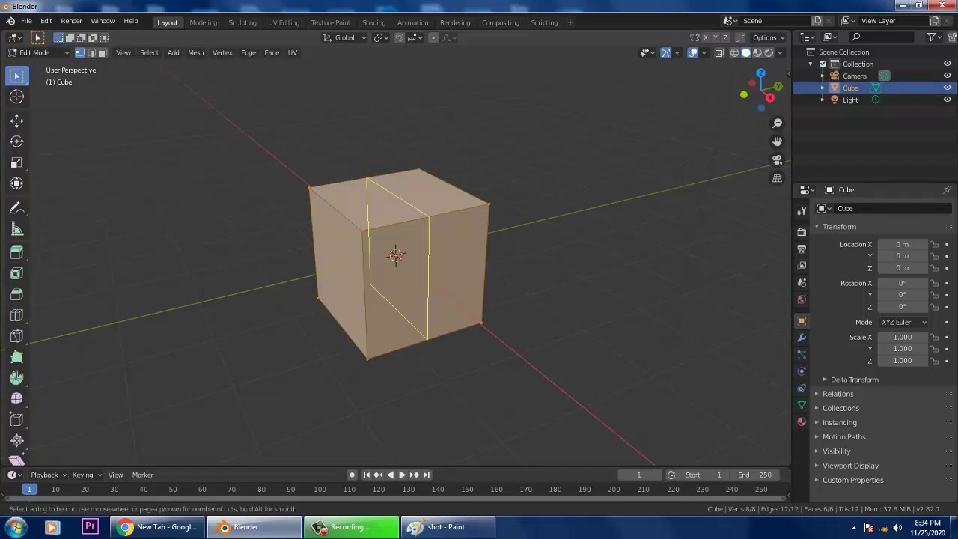
left_click(350, 223)
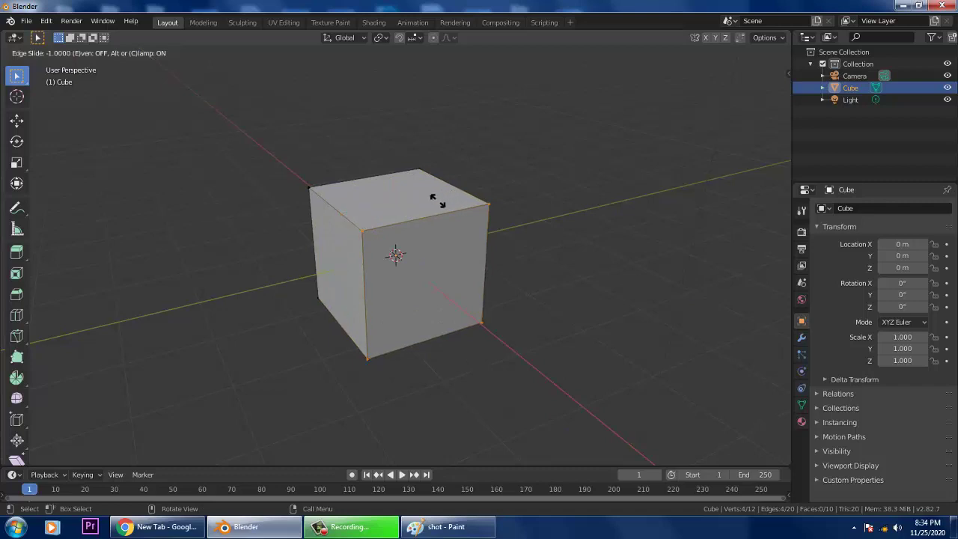
right_click(603, 138)
middle_click_drag(603, 137, 629, 134)
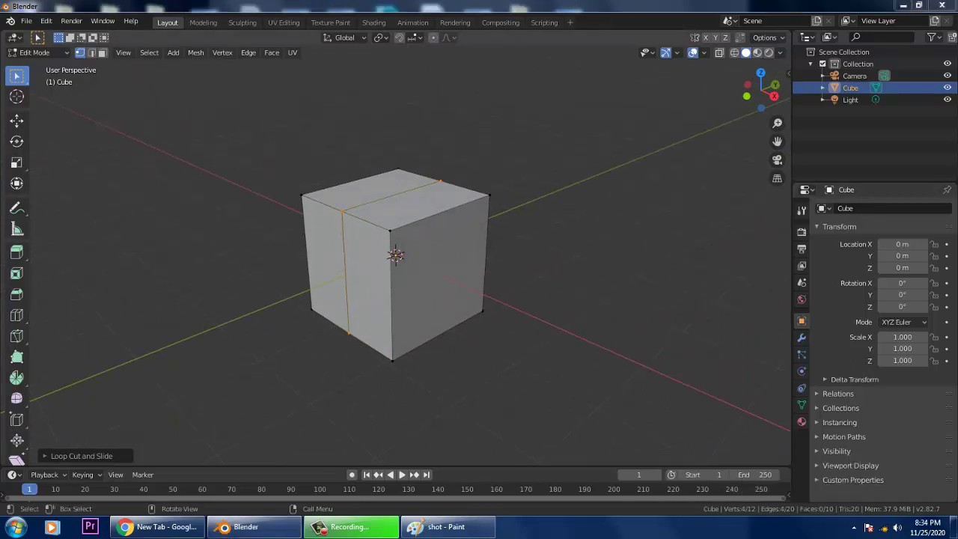
left_click(390, 232)
key("ctrl+r")
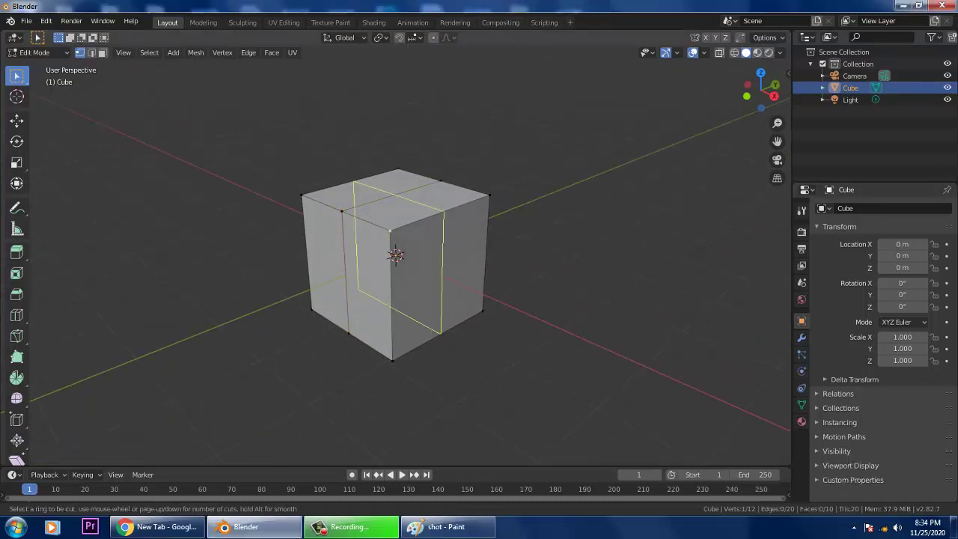
left_click(442, 215)
left_click(437, 218)
middle_click_drag(437, 218, 330, 203)
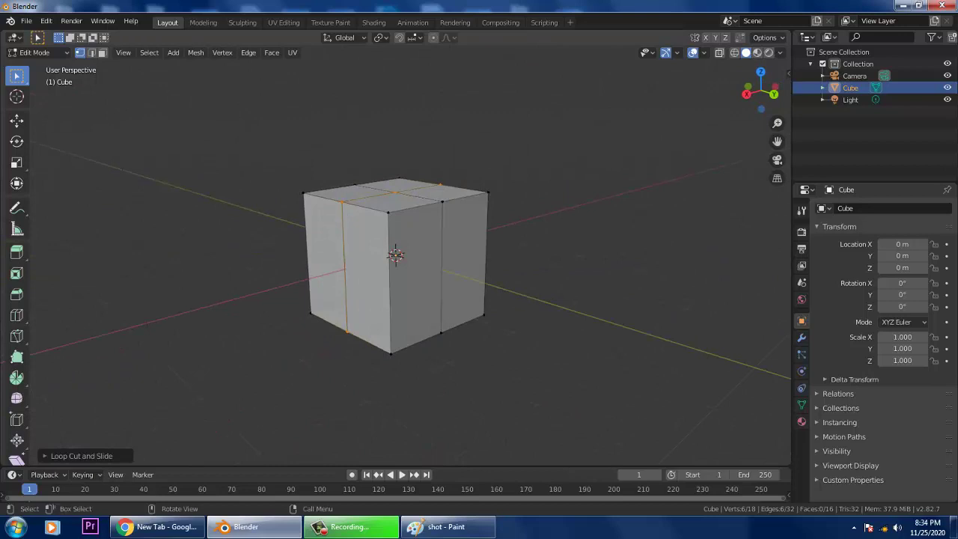
Select both faces on the cube's positive Y end and extrude them along Y by slightly less than the cube's length
left_click(103, 53)
left_click(464, 261)
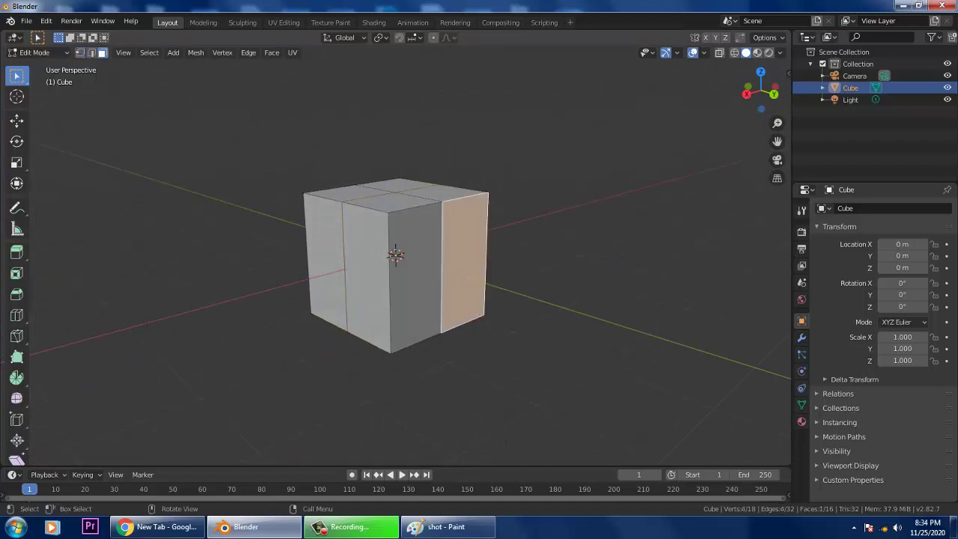
left_click(417, 273, "ctrl")
middle_click_drag(417, 273, 382, 273, "alt")
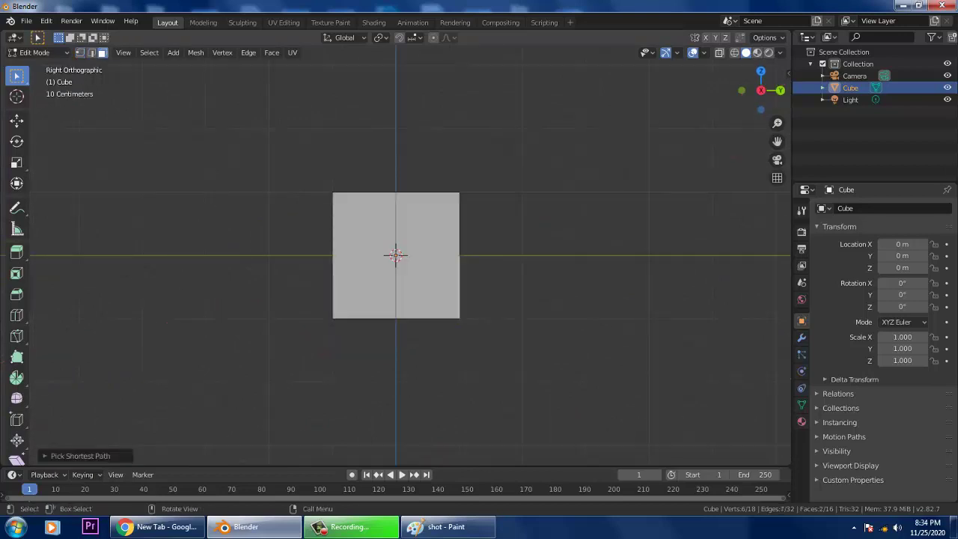
left_click(16, 252)
left_click_drag(504, 255, 607, 255)
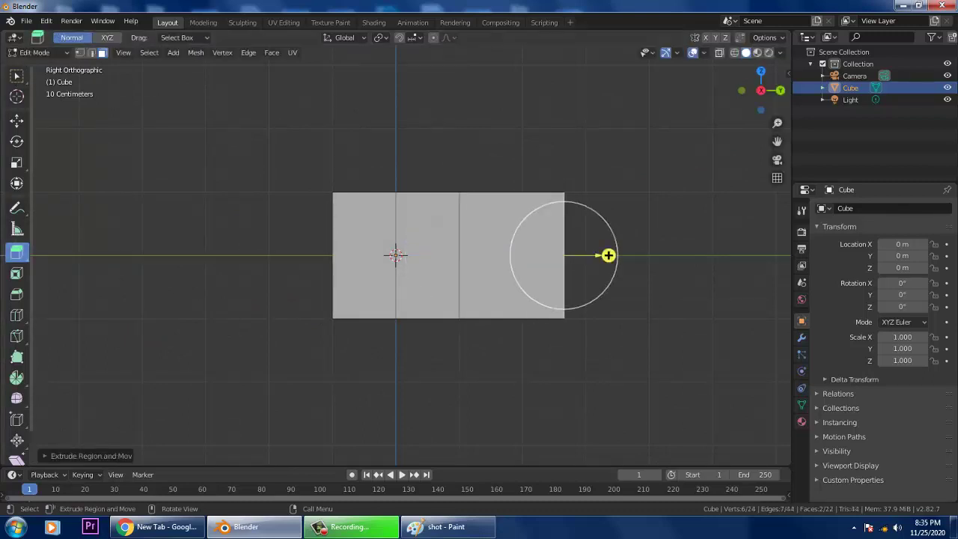
Tilt the extruded end faces so their upper edge leans back toward the cube, and raise them slightly along Z
left_click(16, 141)
left_click_drag(604, 235, 601, 217)
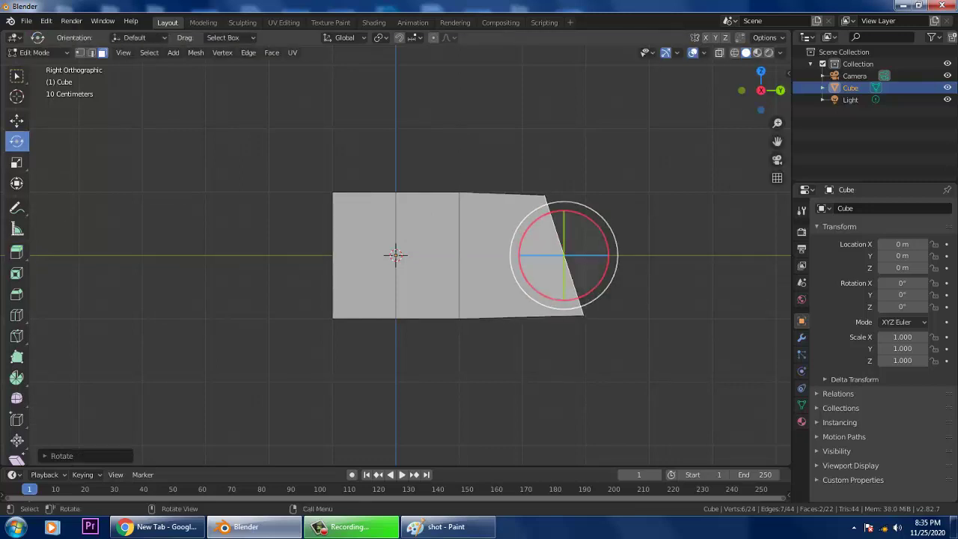
left_click(17, 121)
left_click_drag(564, 212, 563, 198)
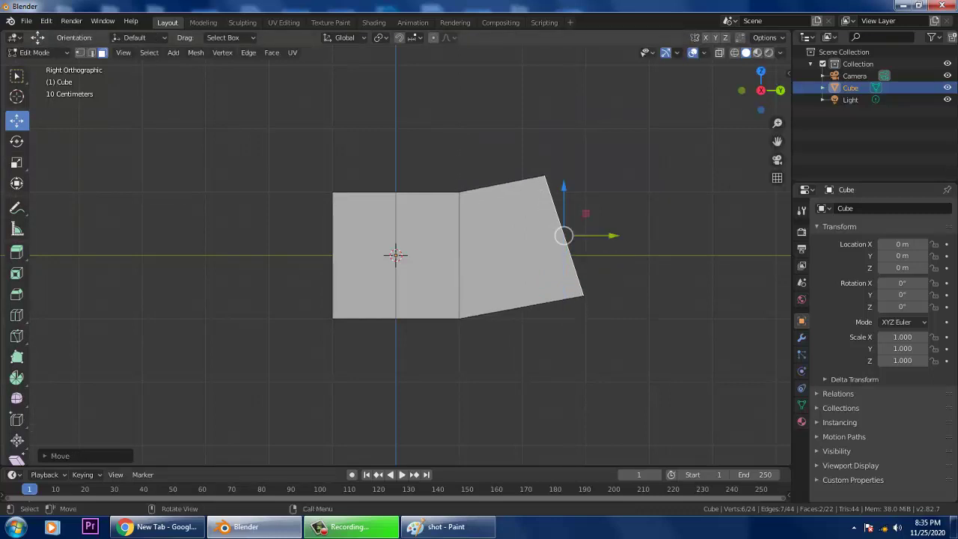
key("2")
left_click(332, 256, "alt")
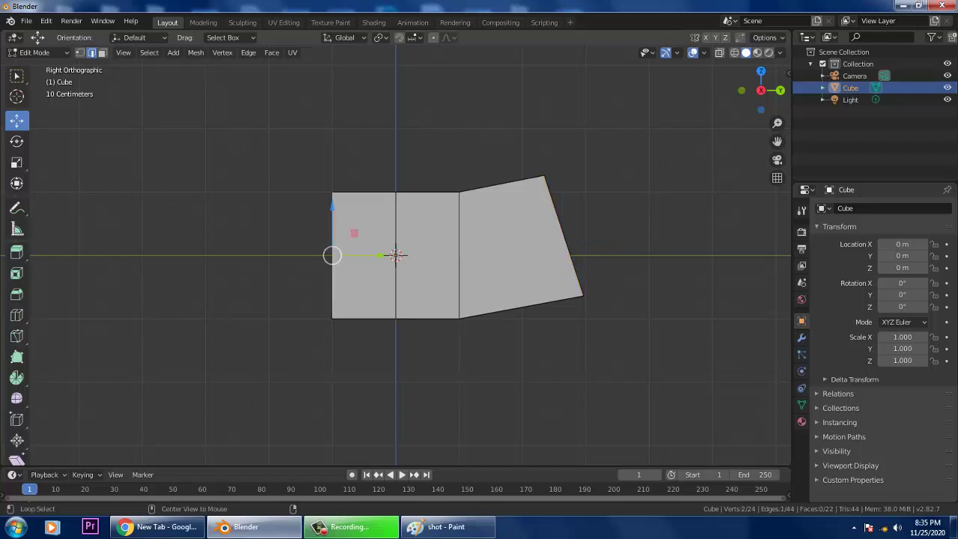
left_click_drag(332, 255, 324, 237)
key("ctrl+z")
Select both faces on the mesh's negative Y end and move them slightly outward and upward in the right view
middle_click_drag(336, 254, 394, 305)
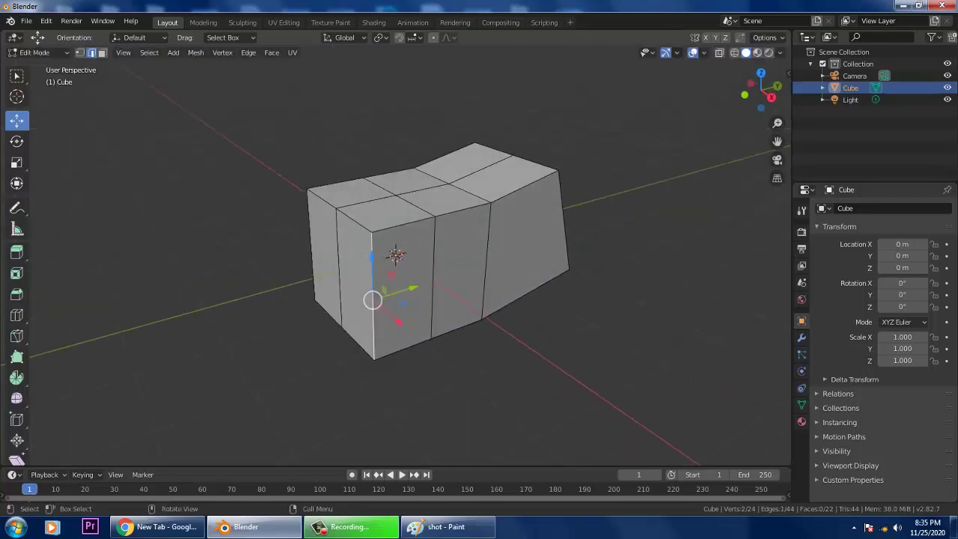
key("3")
left_click(355, 285)
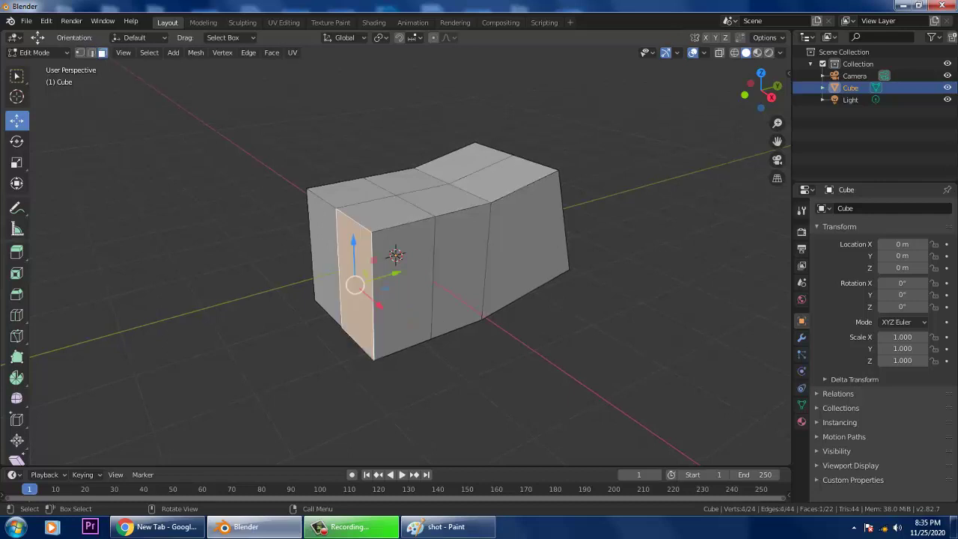
left_click(325, 258, "ctrl")
mouse_move(325, 258)
middle_mouse_down("alt")
mouse_move(382, 258)
mouse_move(324, 258)
middle_mouse_up("alt")
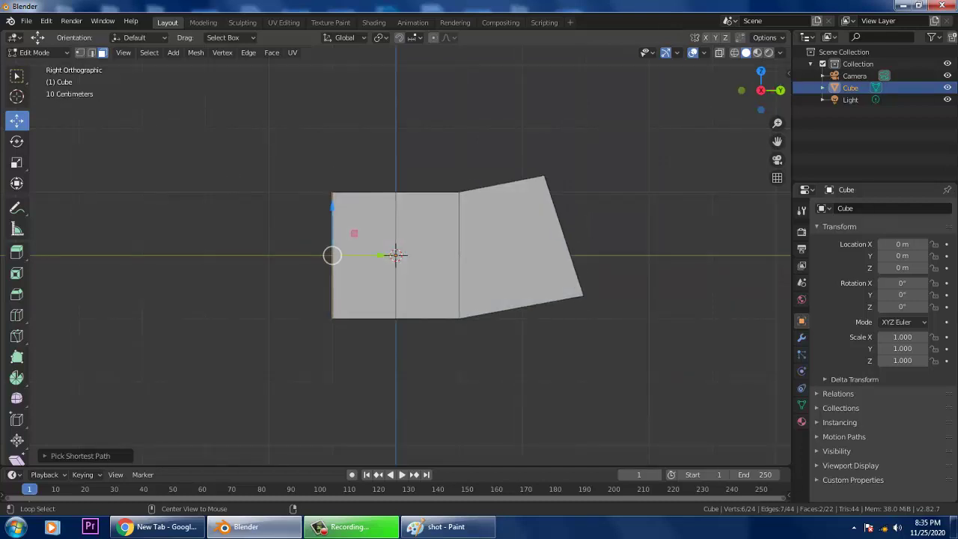
left_click_drag(332, 255, 320, 237)
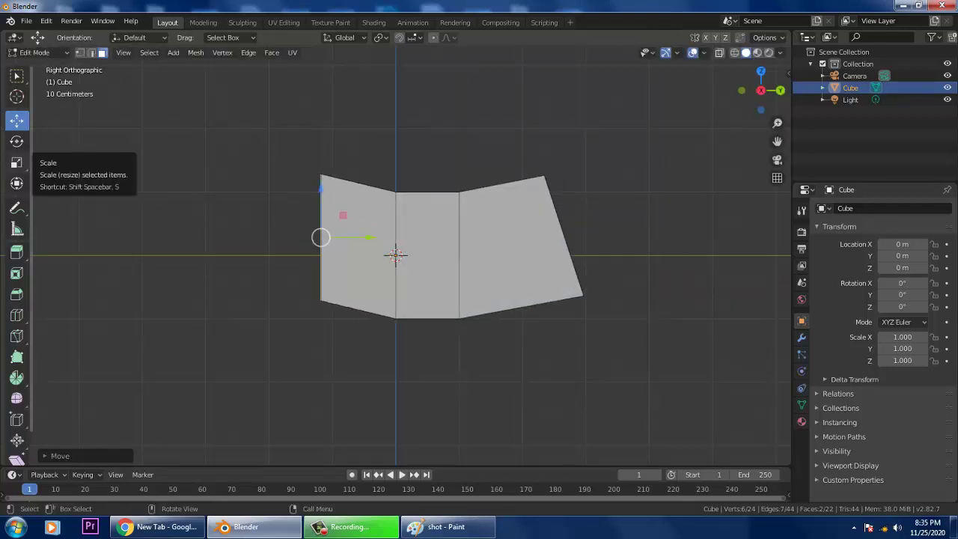
Tilt the negative Y end faces toward the body and scale them down to roughly two thirds
left_click(16, 141)
left_click_drag(367, 201, 374, 214)
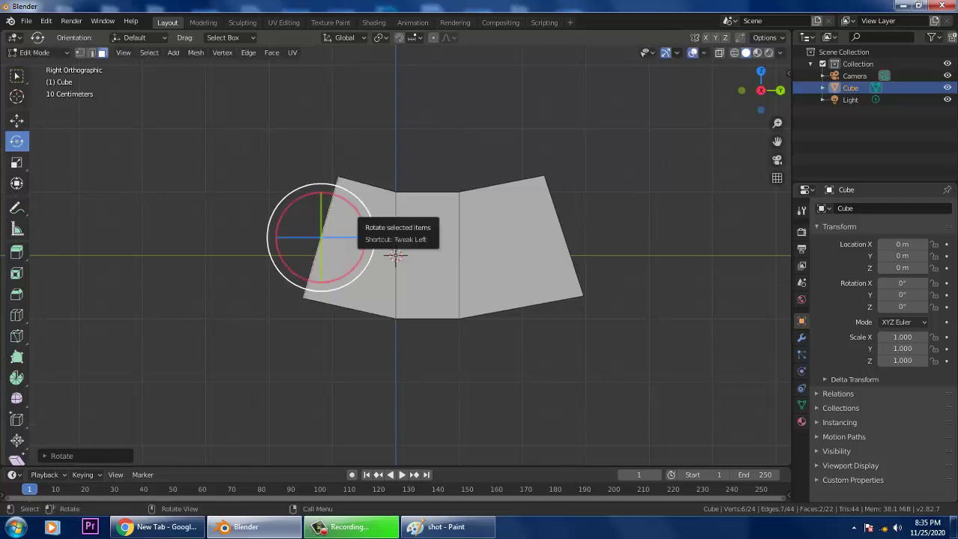
key("s")
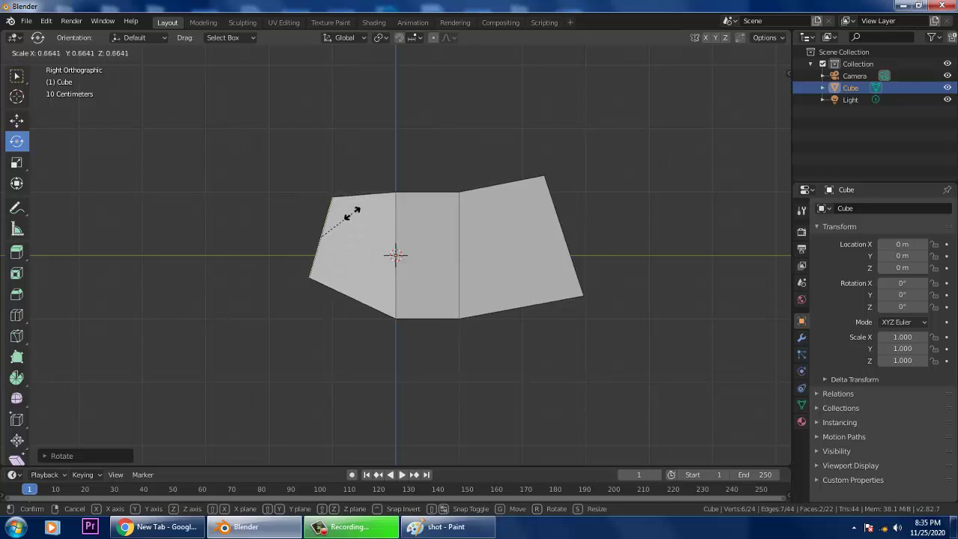
left_click(350, 215)
right_click(350, 217)
key("Escape")
Select both faces on the tilted positive Y end and extrude them about 2 m along their normal
middle_click_drag(350, 216, 257, 256)
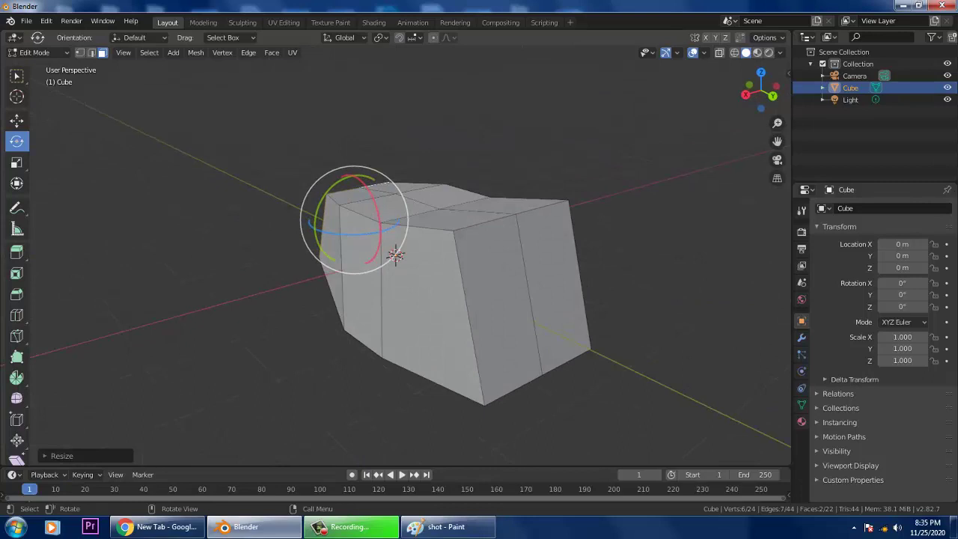
left_click(552, 279)
left_click(491, 298, "ctrl")
middle_click_drag(491, 298, 449, 297, "alt")
middle_click_drag(539, 277, 432, 304, "shift")
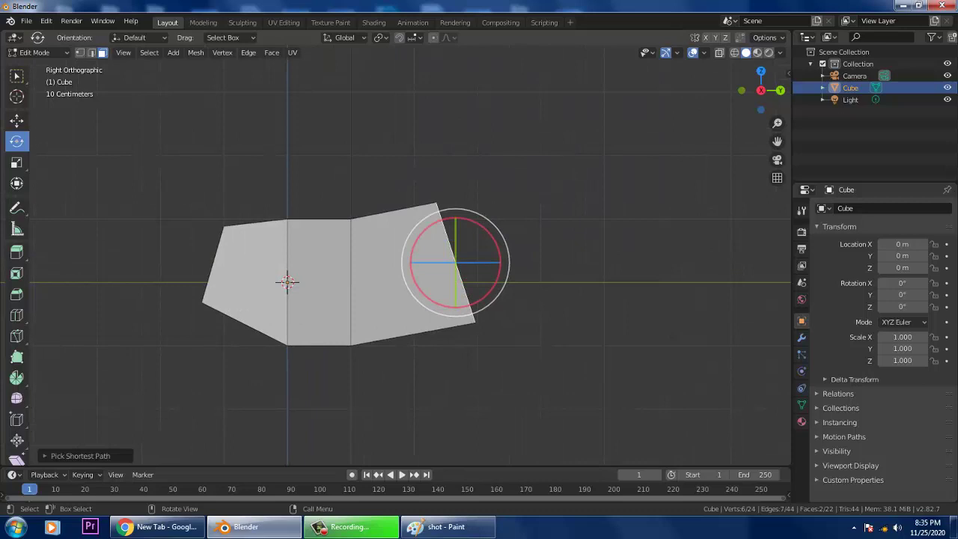
key("e")
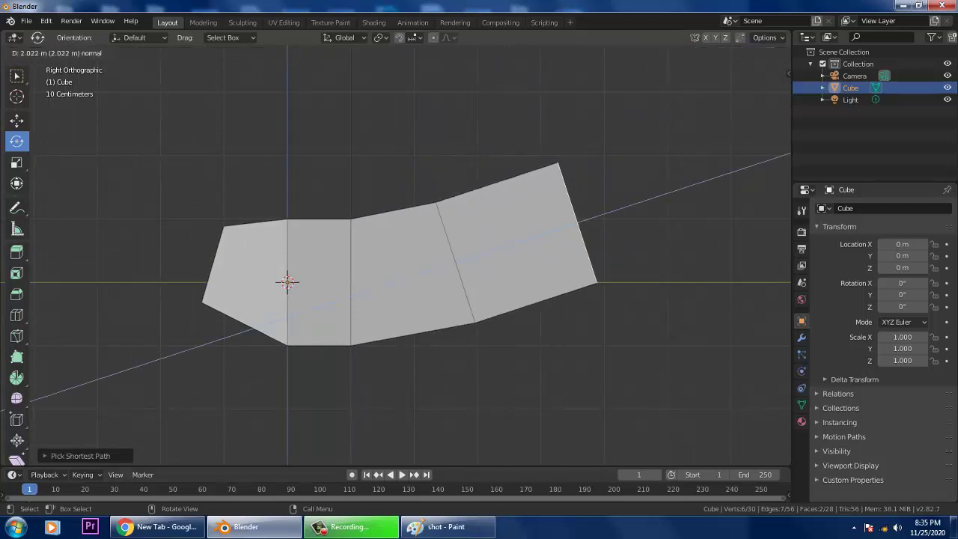
left_click(568, 225)
Tilt the new end faces further back, raise them slightly along Z and shrink them a little to continue the upward curve
left_click_drag(600, 193, 585, 183)
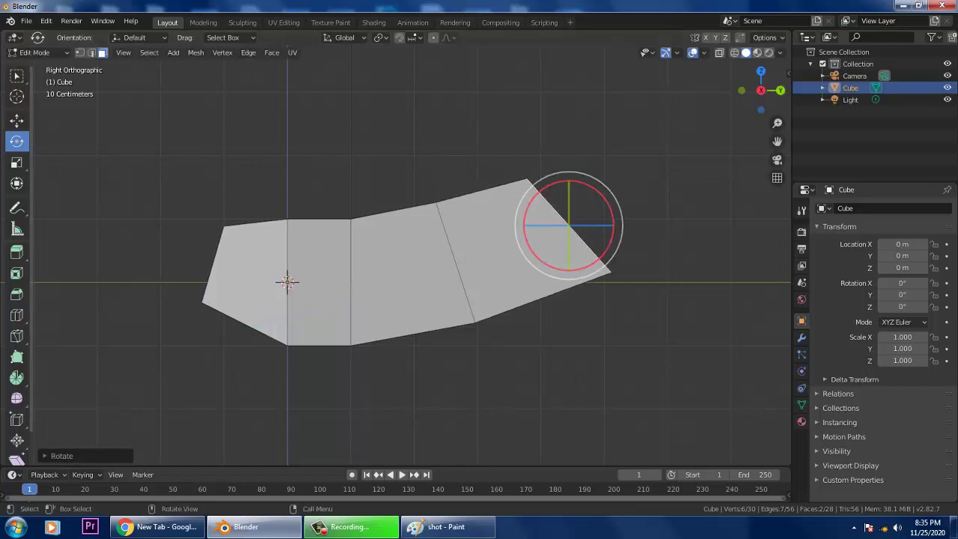
left_click(17, 121)
left_click_drag(569, 224, 569, 210)
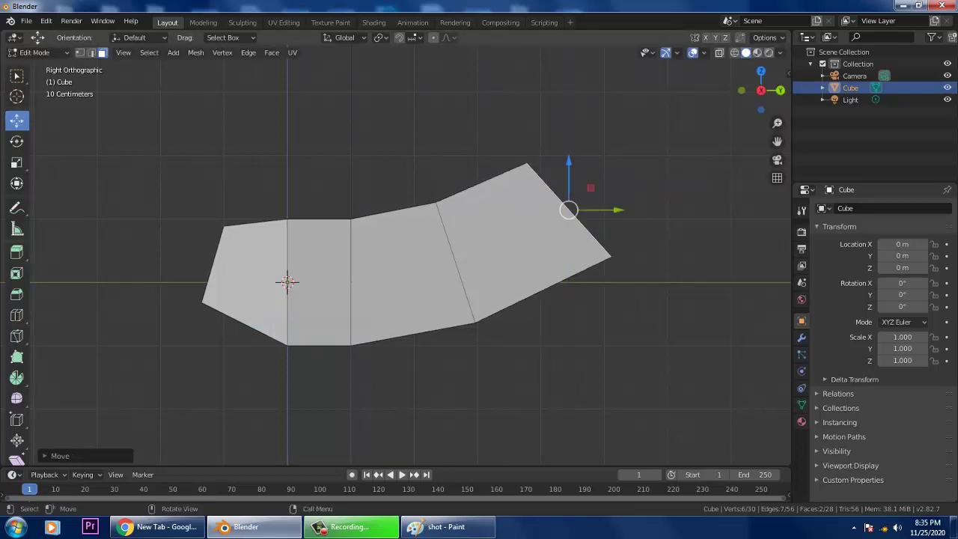
key("s")
left_click(565, 172)
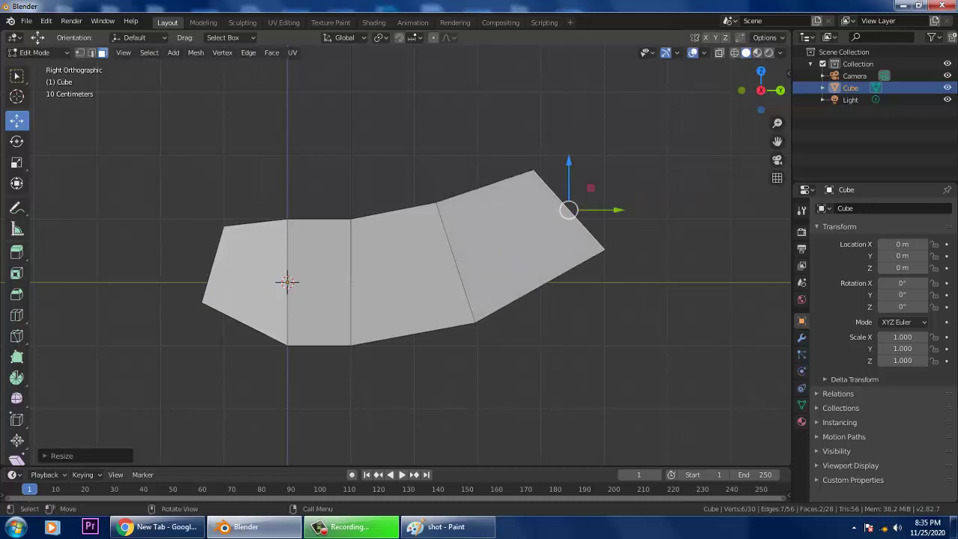
Extrude the positive Y end faces about 1.45 m along their normal and scale them to about 0.69
key("e")
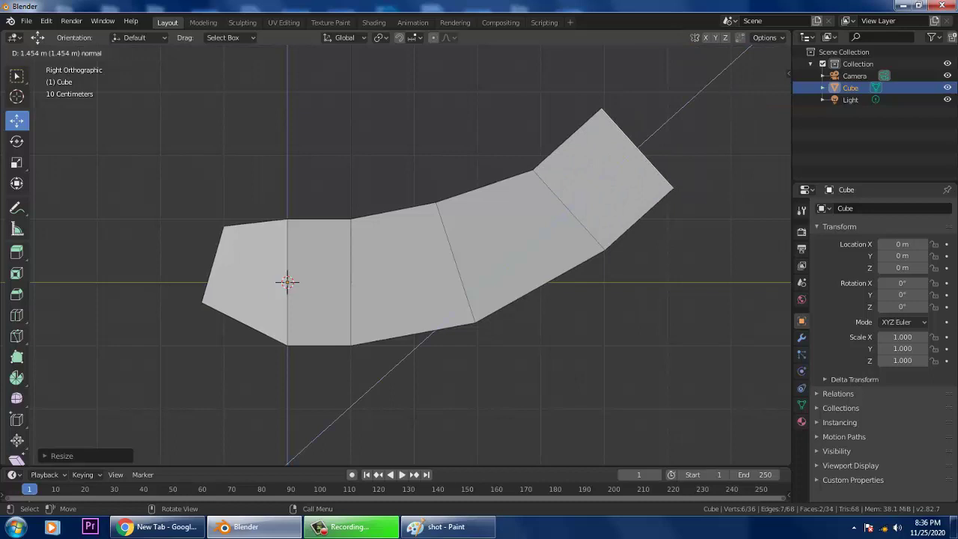
left_click(635, 123)
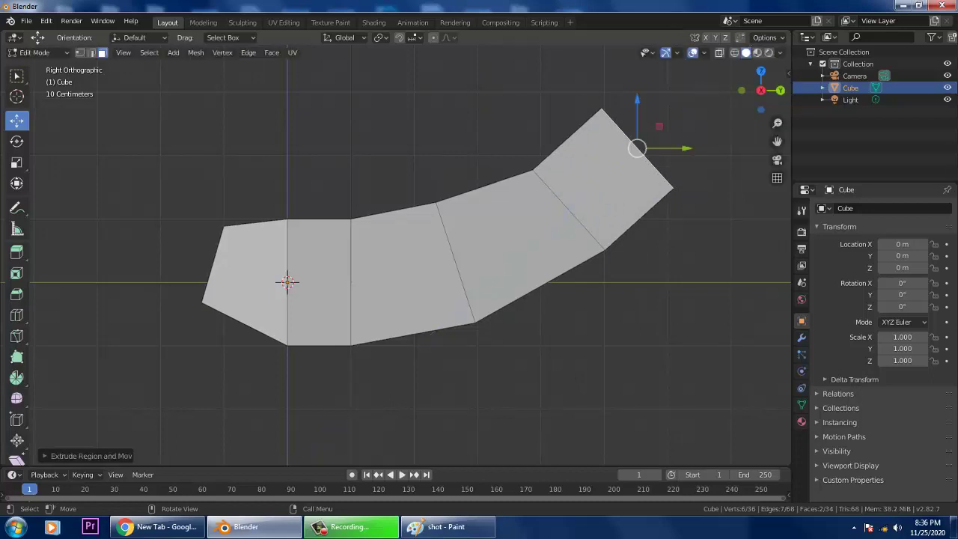
key("s")
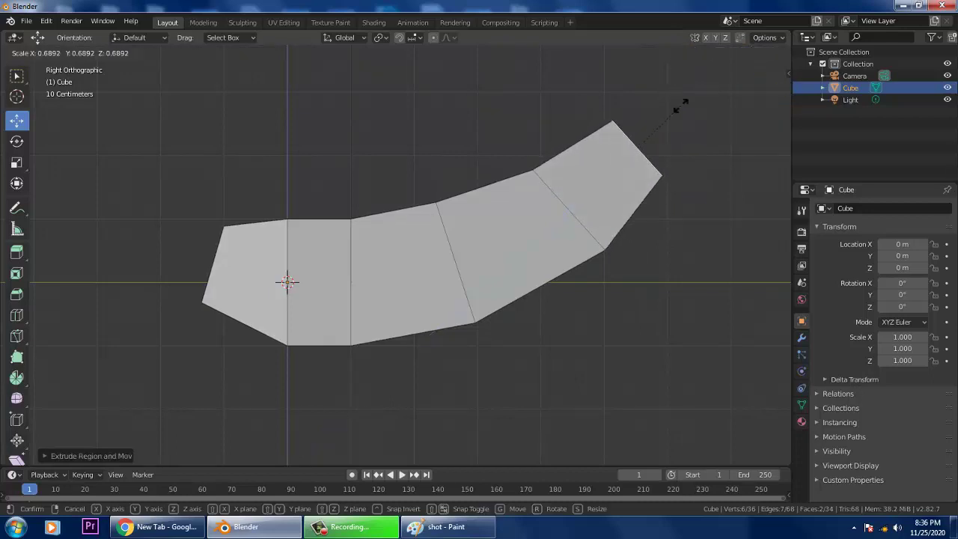
left_click(680, 105)
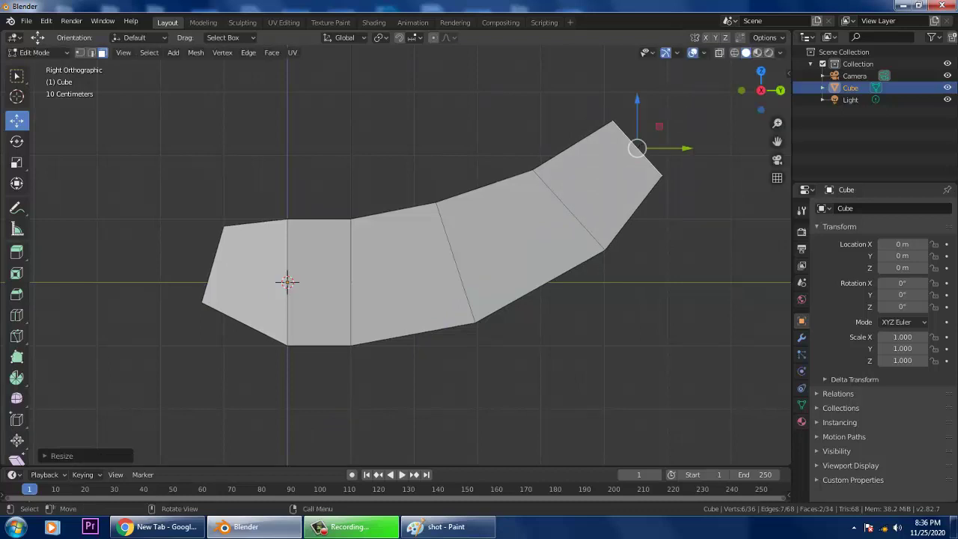
Extrude the raised end faces in place and scale them down slightly to form an inset border
middle_click_drag(568, 209, 432, 277)
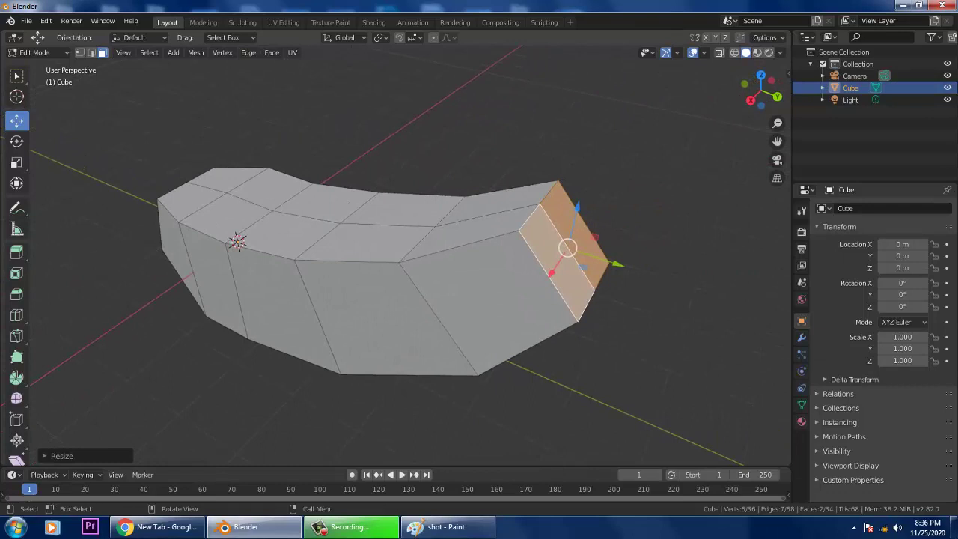
key("e")
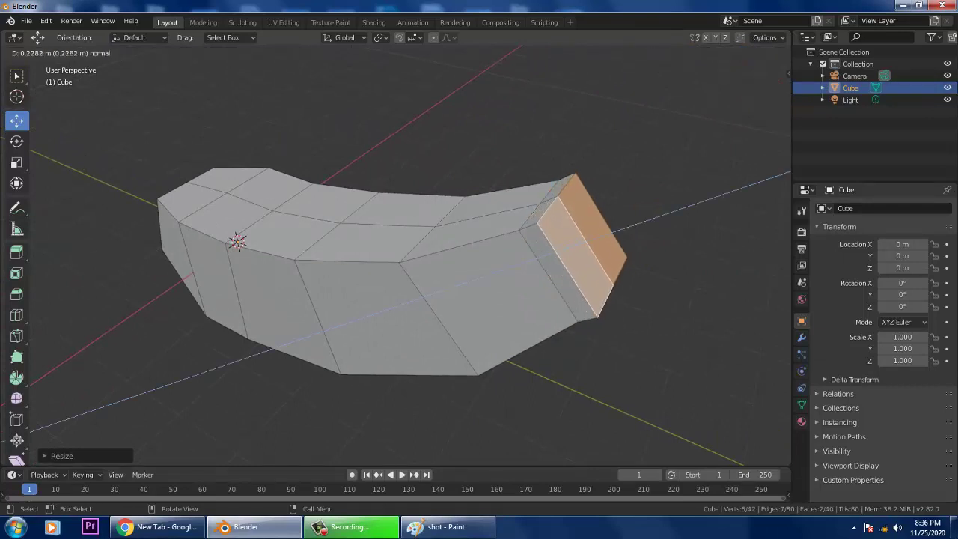
right_click(588, 243)
key("s")
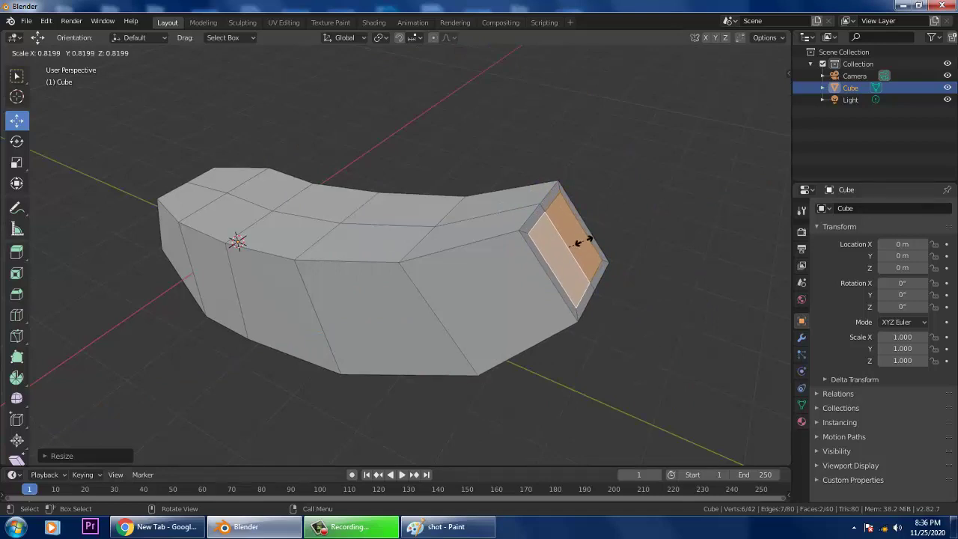
left_click(584, 244)
Move the inset end faces outward and scale them down further to form a tapered tip
middle_click_drag(588, 248, 644, 213)
middle_click_drag(597, 167, 543, 178)
key("g")
left_click(612, 151)
key("s")
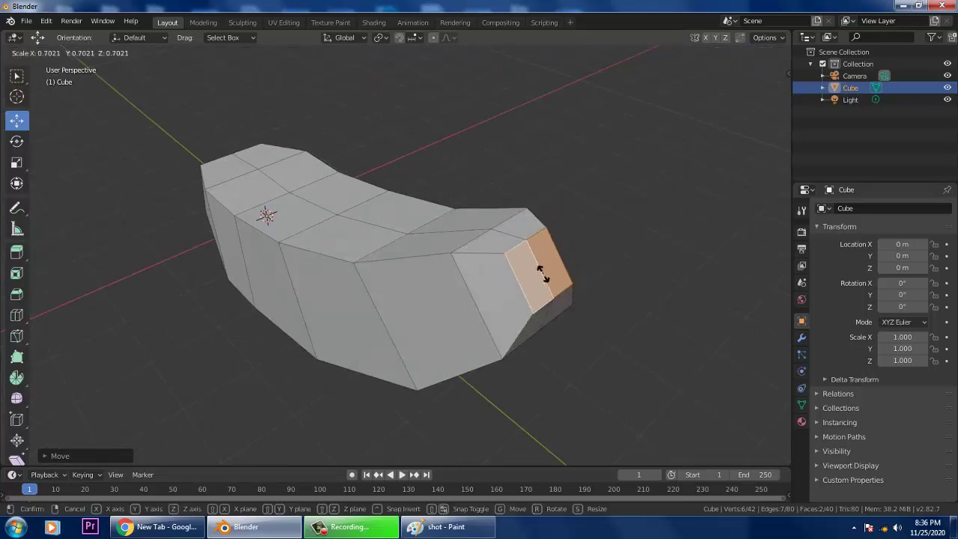
left_click(539, 273)
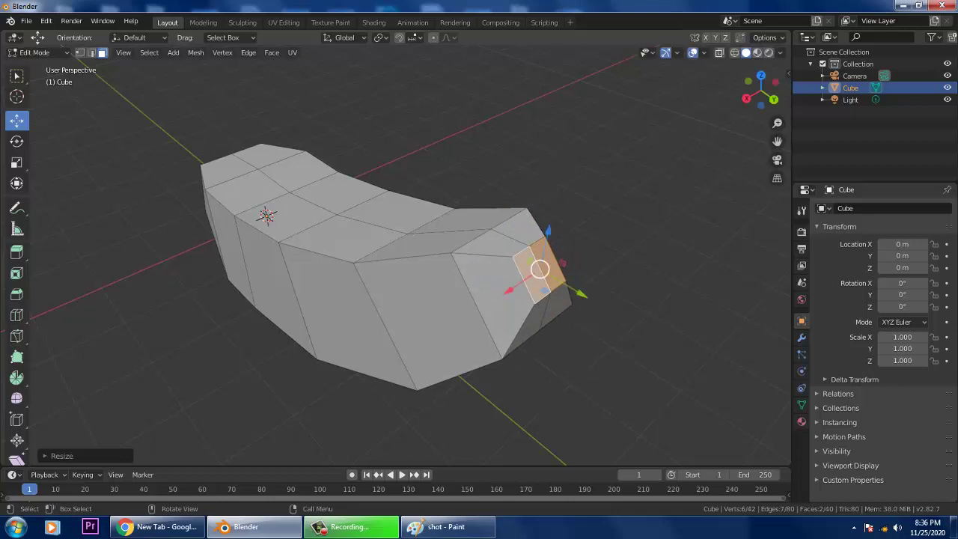
middle_click_drag(540, 274, 456, 331, "alt")
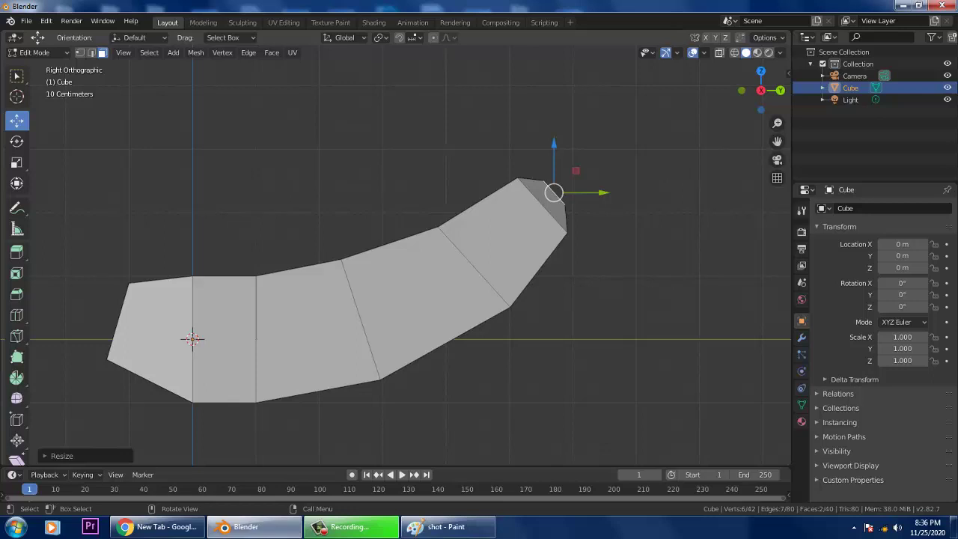
Extrude the tip faces about 1.1 m along their normal to form a stem and rotate its end faces slightly
key("e")
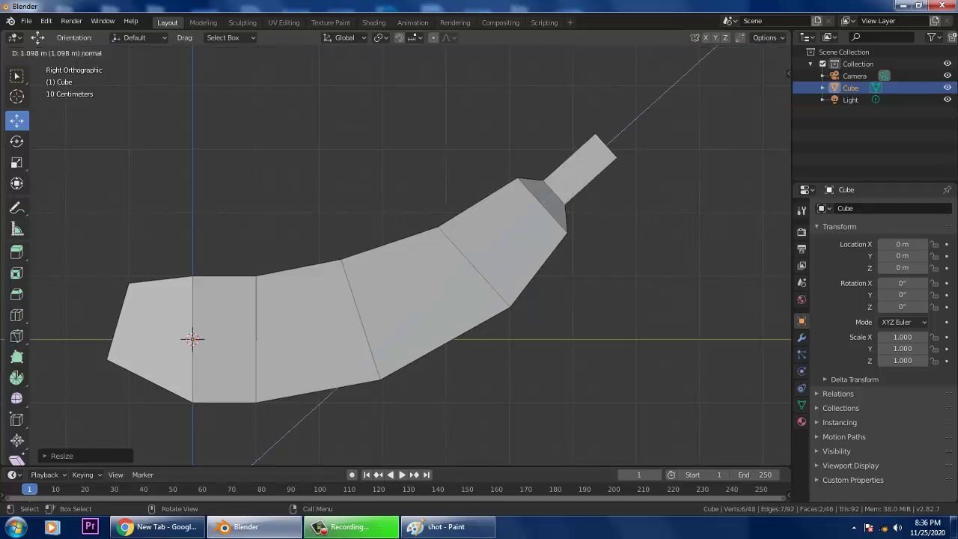
left_click(605, 146)
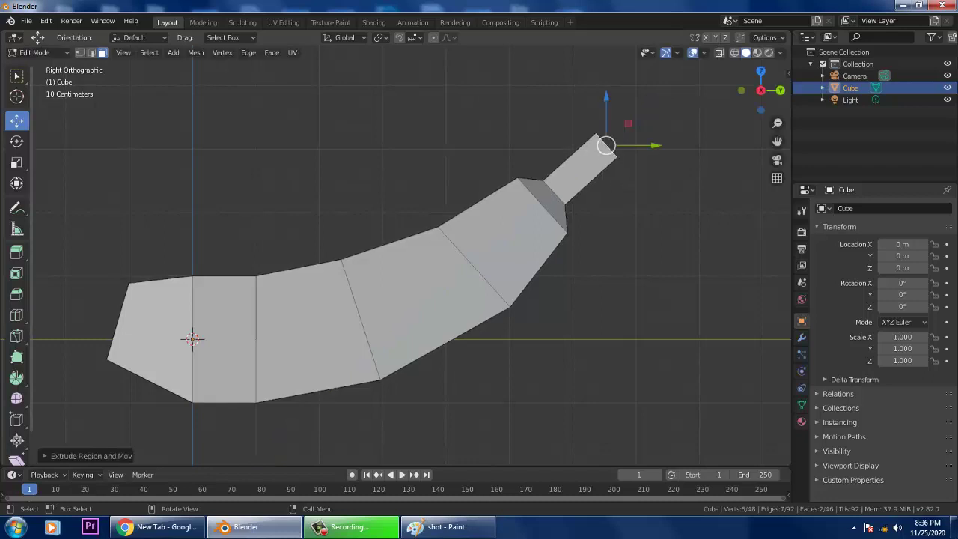
left_click(16, 141)
mouse_move(644, 110)
left_mouse_down()
mouse_move(658, 131)
mouse_move(620, 66)
mouse_move(642, 88)
mouse_move(651, 142)
mouse_move(641, 116)
left_mouse_up()
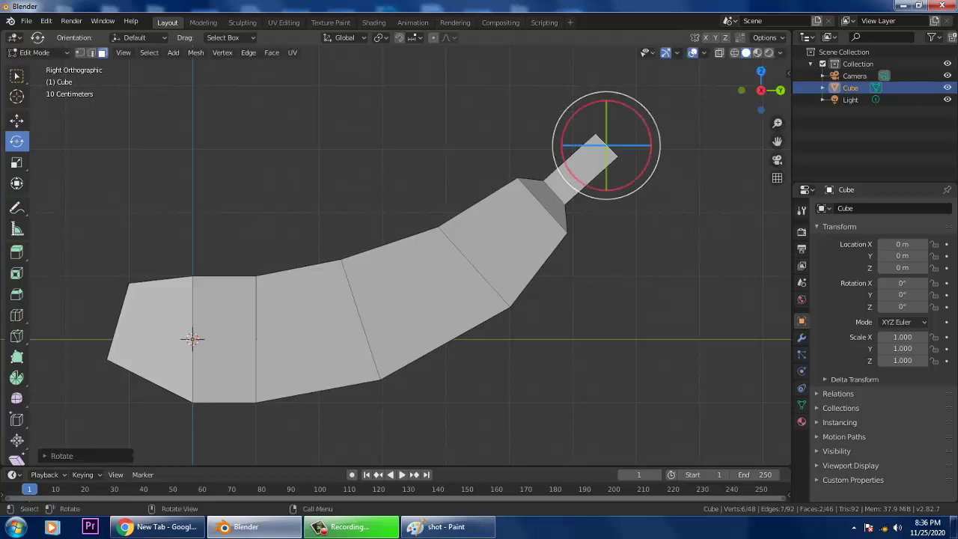
Add a lengthwise loop cut along the sides of the body and stem, slid slightly toward the upper edges
scroll(641, 116, "up", 1)
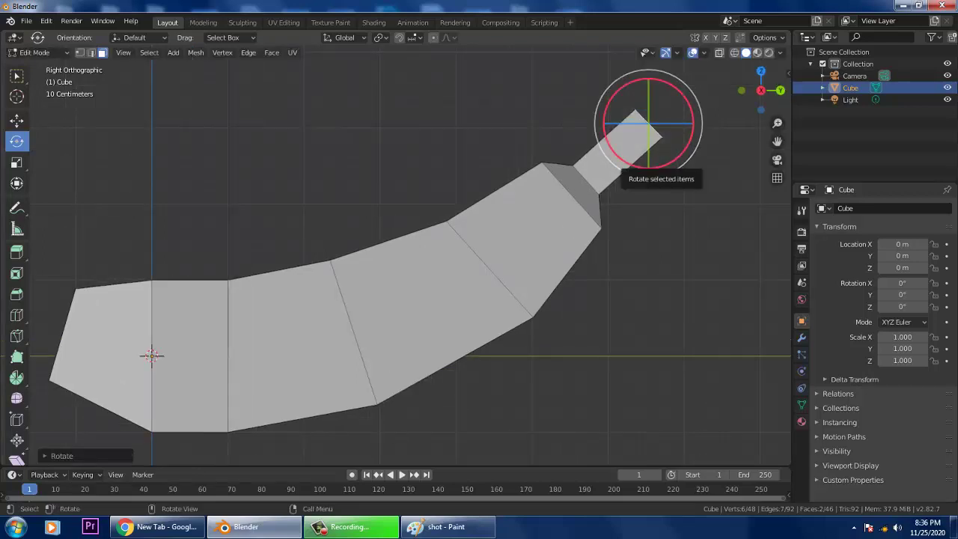
key("ctrl+r")
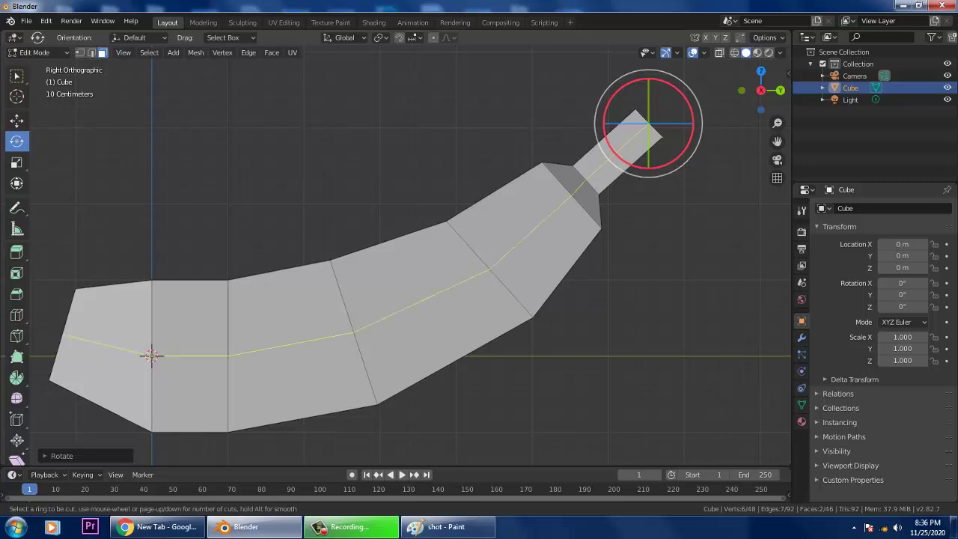
left_click(574, 174)
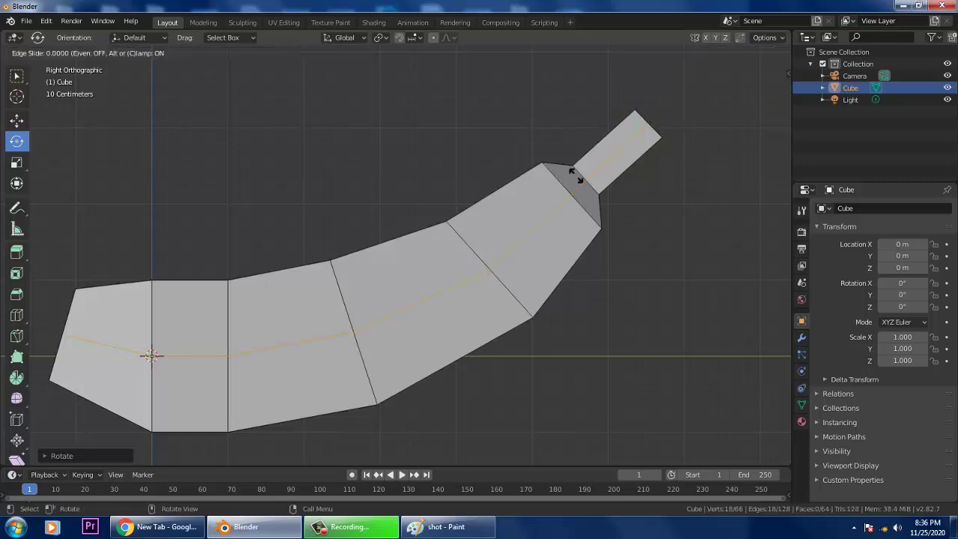
left_click(539, 207)
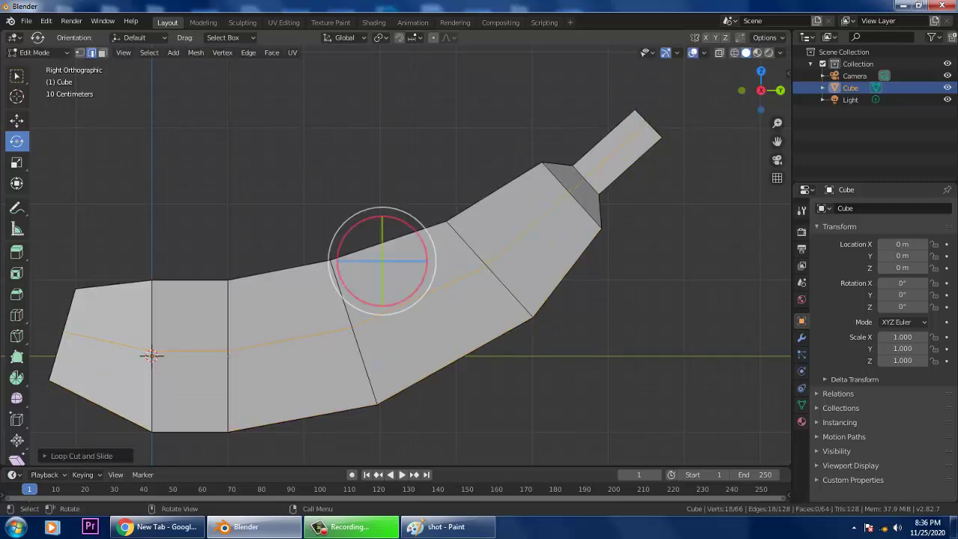
Add a loop cut around the middle of the stem and another around the tapered collar at its base
key("ctrl+r")
left_click(152, 354)
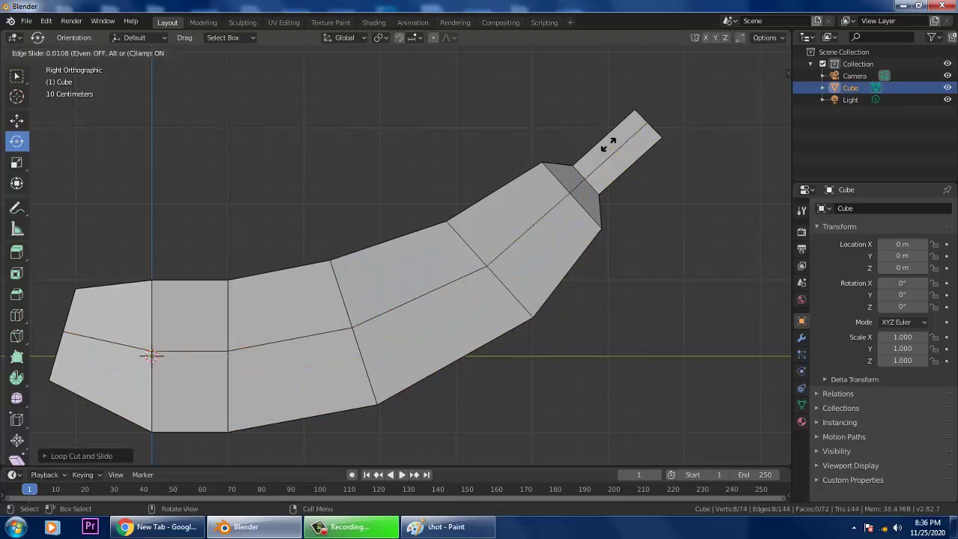
left_click(623, 147)
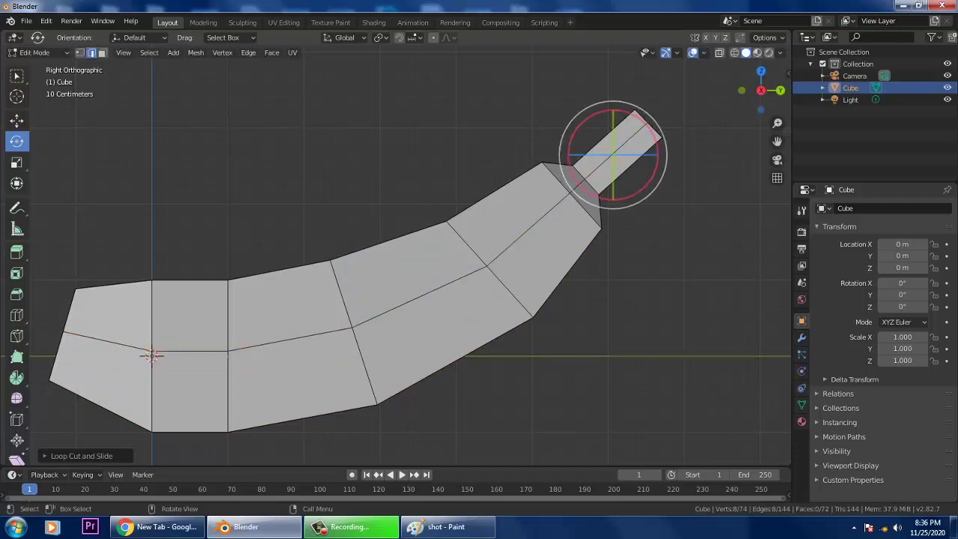
key("ctrl+r")
left_click(567, 167)
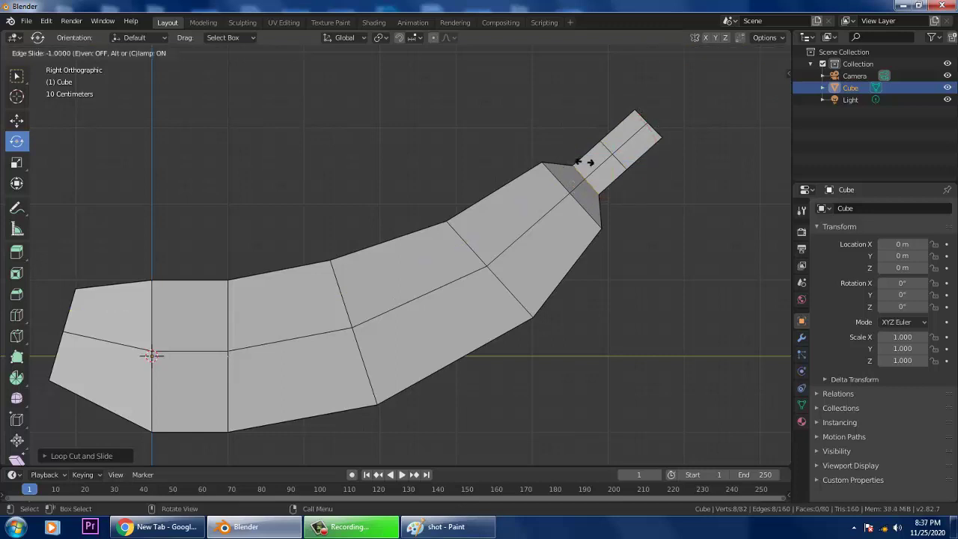
left_click(569, 168)
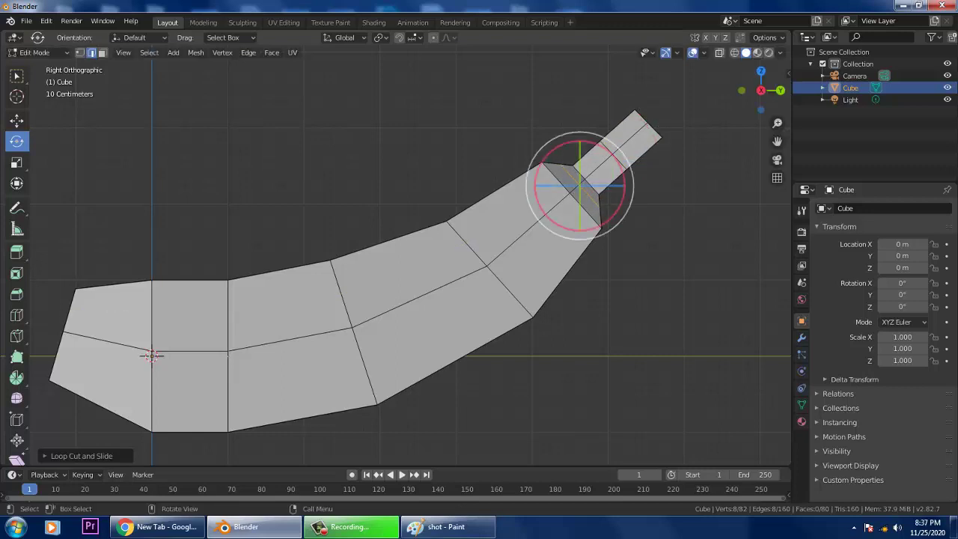
Select the edge loop around the middle bend of the body and rescale it slightly
middle_click_drag(569, 168, 648, 145)
scroll(653, 224, "down", 1)
scroll(602, 198, "down", 1)
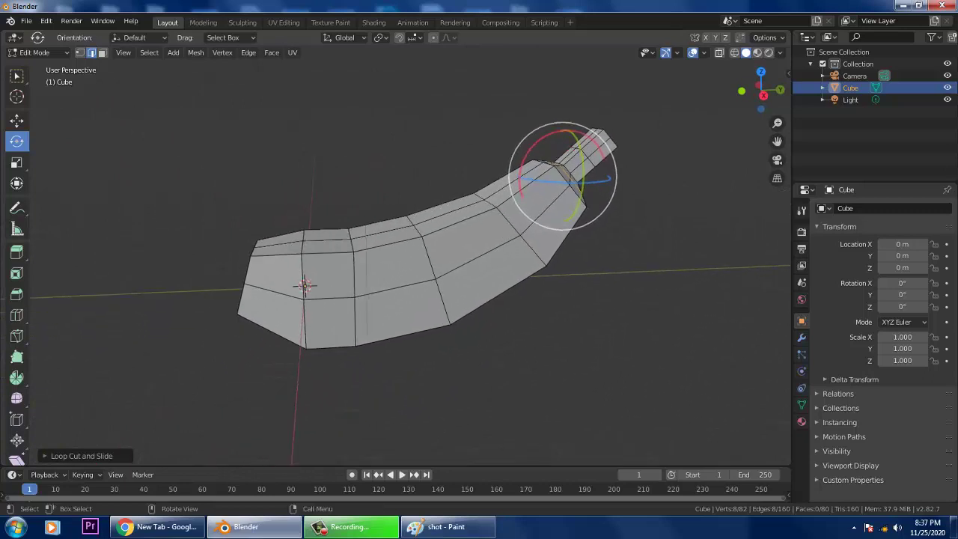
left_click(429, 258)
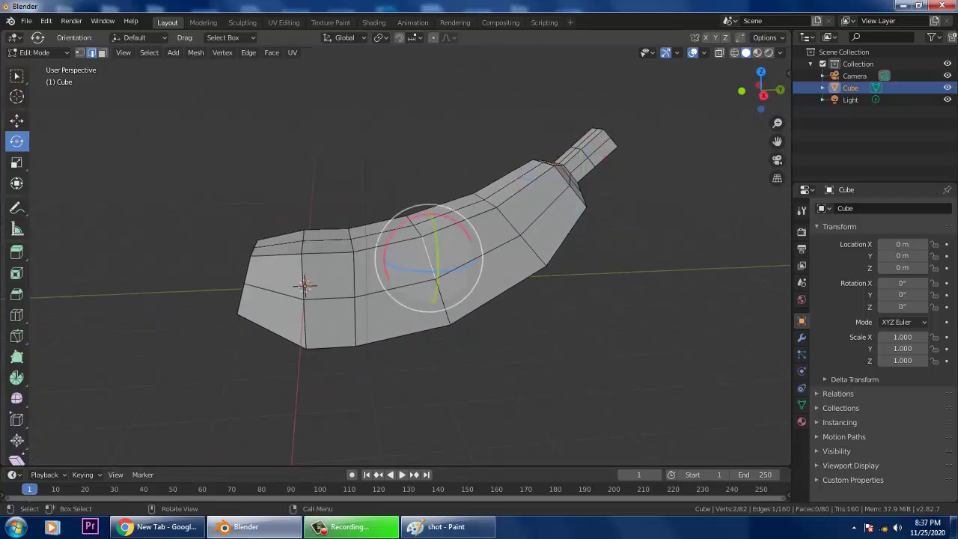
middle_click_drag(429, 258, 462, 286)
left_click(409, 222, "alt")
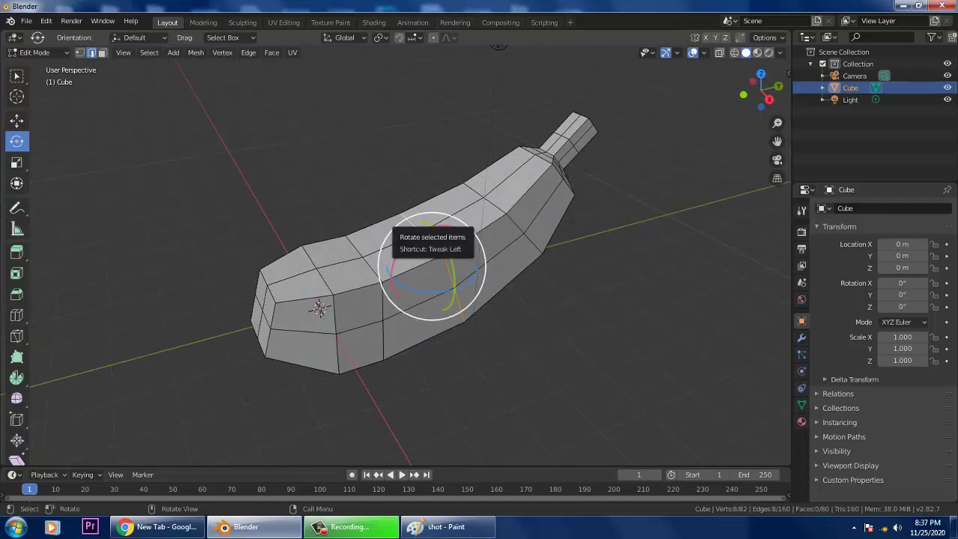
key("s")
left_click(416, 227)
middle_click_drag(417, 234, 349, 175)
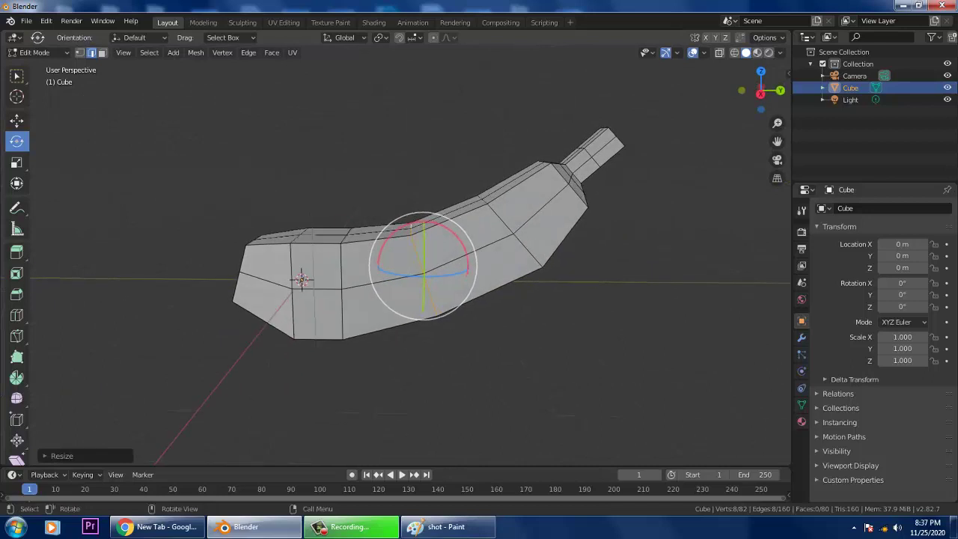
Select the edge loop between the middle bend and the collar and move it slightly down and away from the stem
left_click(500, 218)
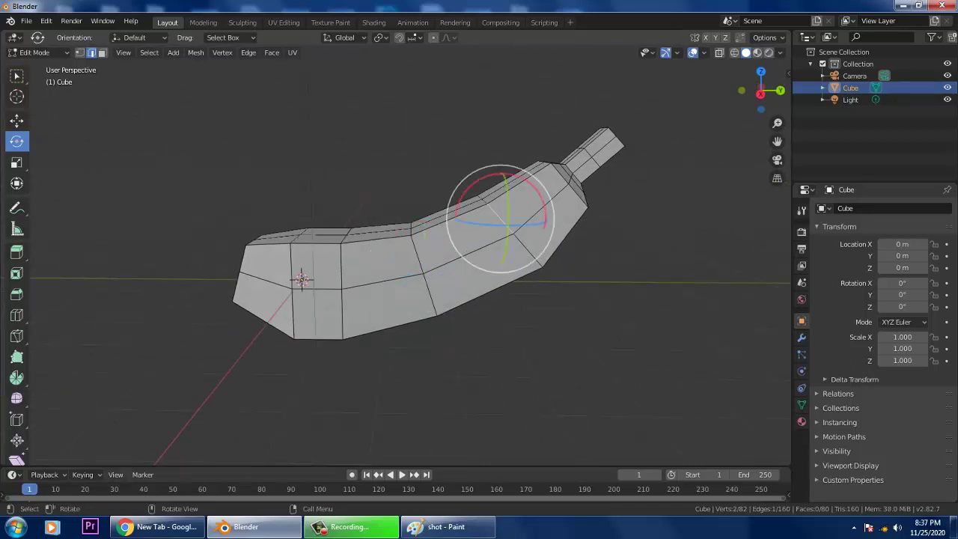
left_click(491, 206, "alt")
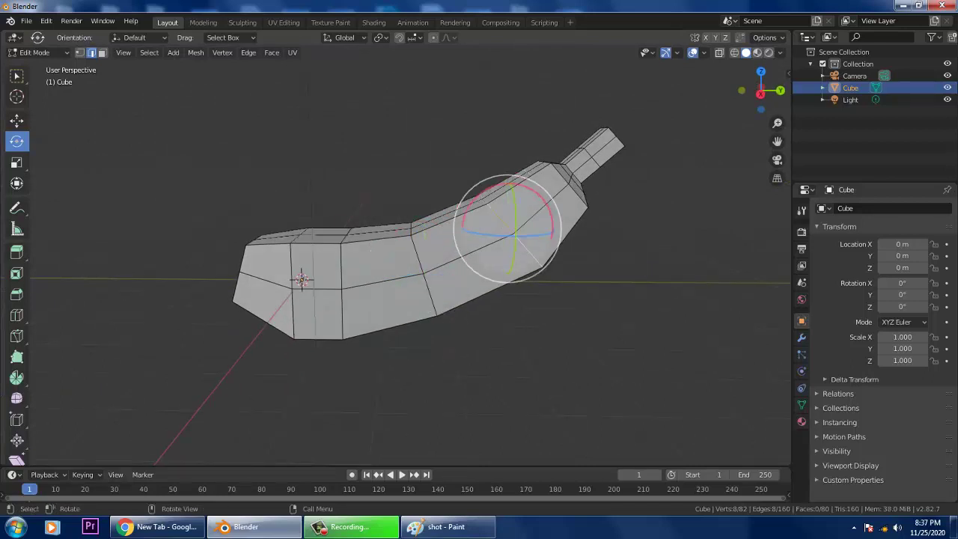
left_click(17, 119)
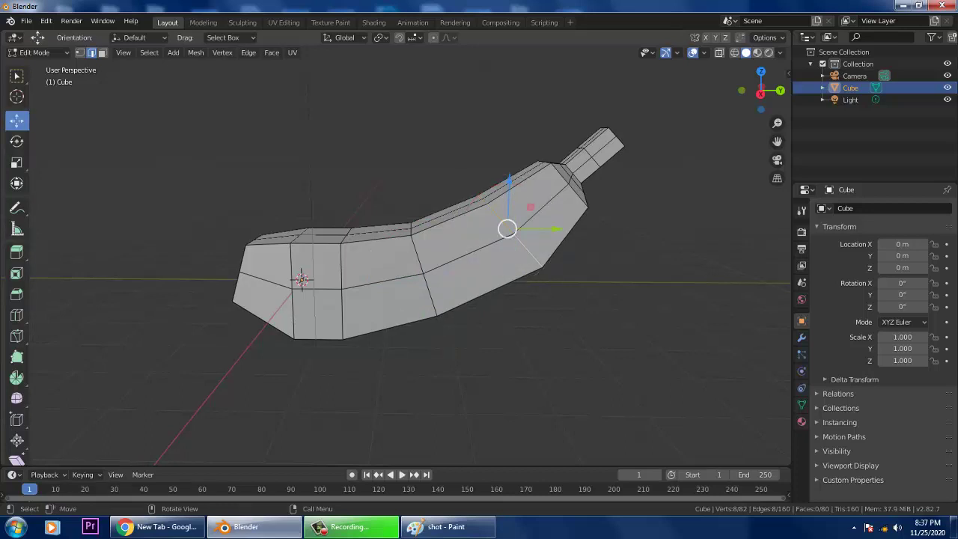
left_click_drag(507, 229, 503, 234)
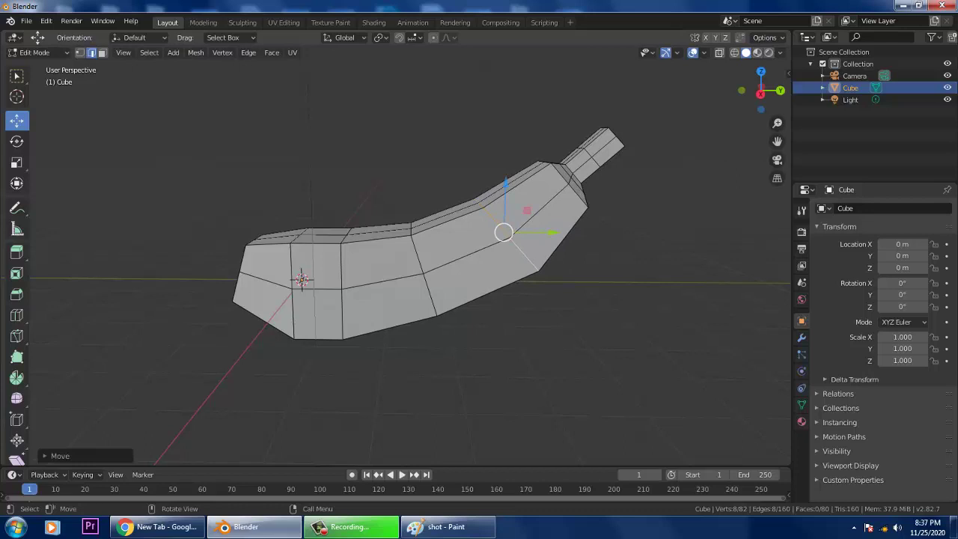
Nudge the middle bend's edges slightly down and shift the neighbouring edge loop nearer the blunt end a little toward the stem
left_click(418, 257)
left_click_drag(423, 265, 422, 267)
left_click(342, 266)
left_click(343, 305, "alt")
left_click_drag(347, 279, 355, 280)
Move the two top edges of the stem's end back along Y and slightly down along Z
middle_click_drag(355, 281, 385, 298)
middle_click_drag(305, 289, 256, 268)
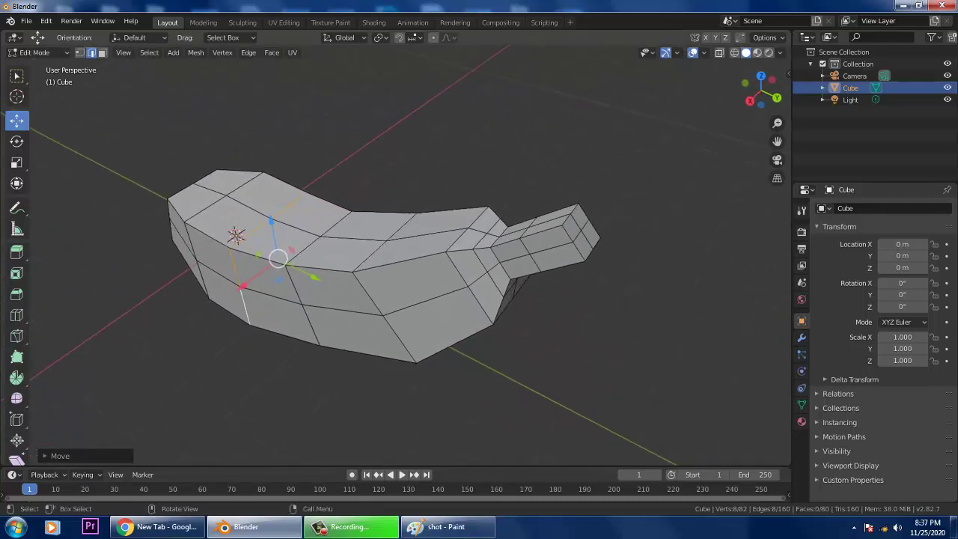
left_click(554, 214)
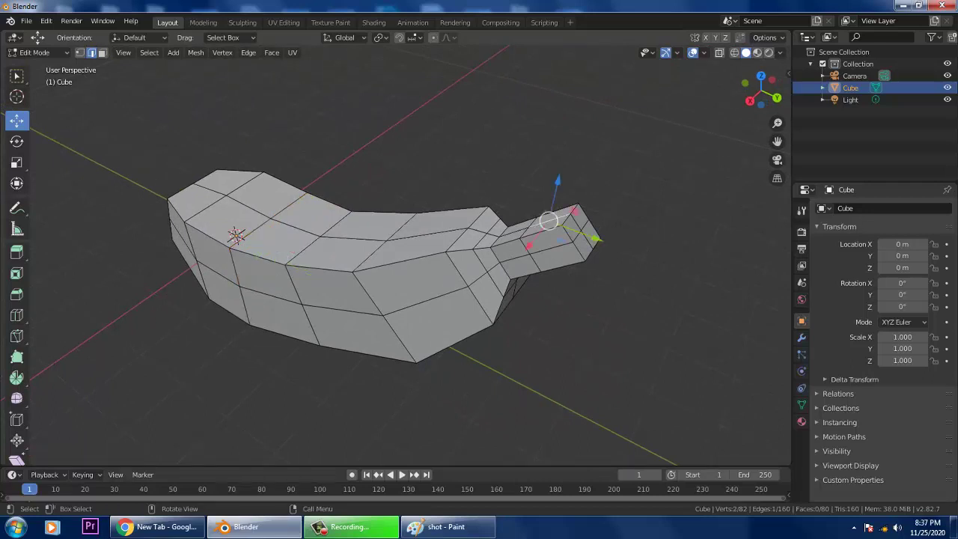
left_click(574, 209)
scroll(573, 209, "up", 2)
left_click(738, 185, "shift")
left_click_drag(764, 179, 743, 173)
scroll(718, 202, "down", 2)
middle_click_drag(718, 202, 757, 150)
left_click_drag(588, 57, 588, 69)
Select the two lower faces on the end of the stem in face mode
scroll(587, 71, "up", 1)
middle_click_drag(587, 75, 462, 177, "shift")
scroll(498, 155, "up", 1)
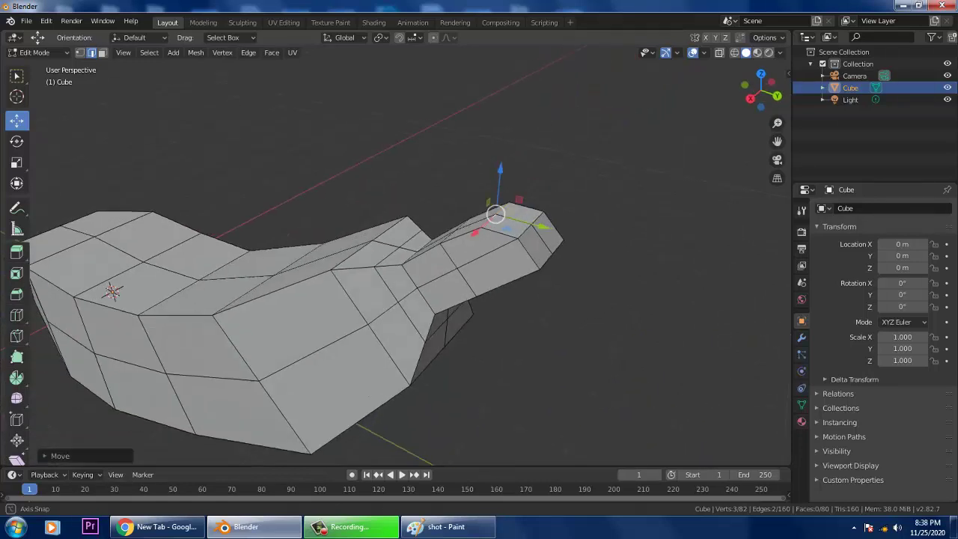
left_click(537, 218)
left_click(525, 231, "shift")
key("3")
left_click(547, 233)
left_click(535, 248, "ctrl")
middle_click_drag(535, 248, 571, 215)
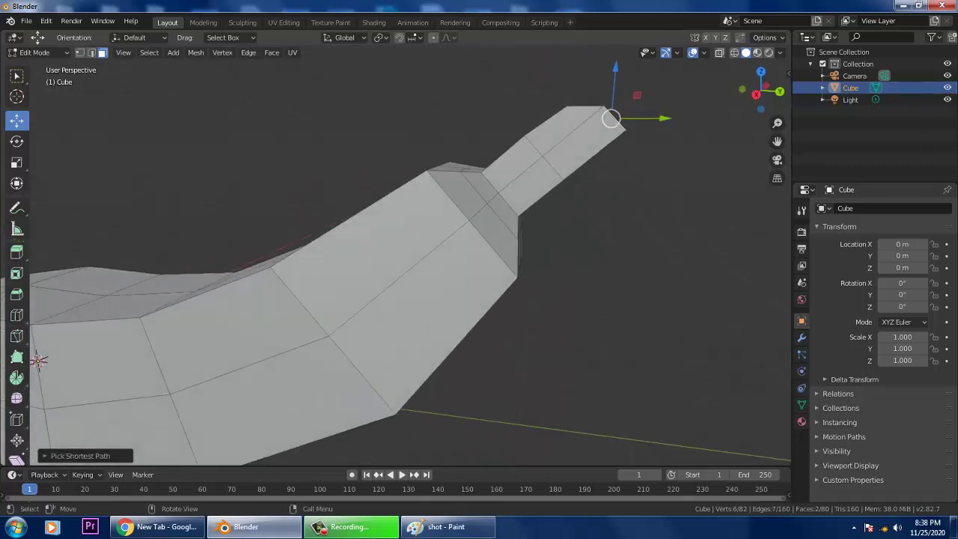
Try rotating and extruding the stem's two end faces, and undo both changes
left_click(17, 141)
left_click_drag(656, 95, 635, 77)
key("e")
right_click(637, 71)
key("ctrl+z")
middle_click_drag(636, 73, 607, 101)
key("ctrl+z")
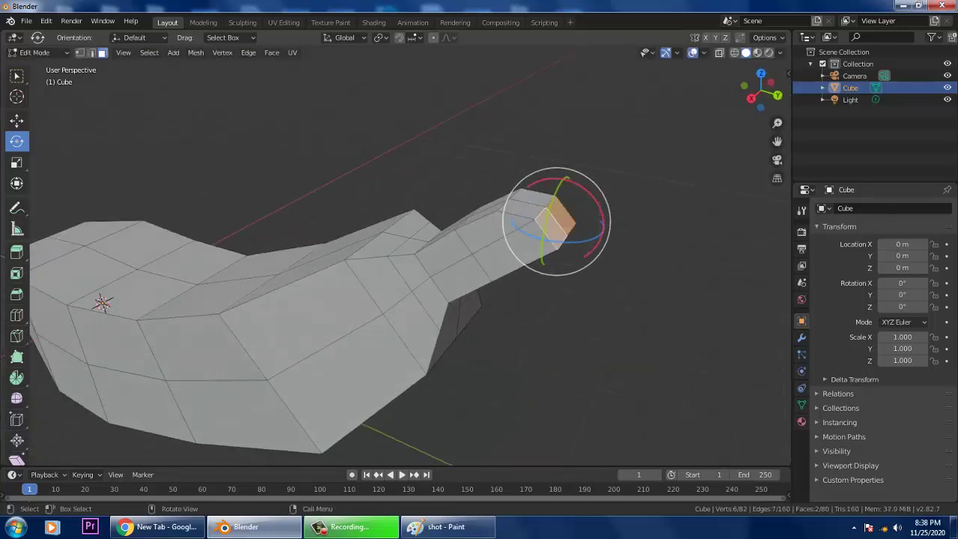
left_click_drag(590, 197, 571, 180)
right_click(577, 185)
Raise the stem's two end faces slightly along Z
left_click(16, 121)
middle_click_drag(550, 139, 591, 98)
left_click_drag(608, 62, 608, 51)
Add a Subdivision Surface modifier to the body
scroll(481, 288, "down", 3)
middle_click_drag(481, 289, 593, 257)
scroll(545, 323, "down", 2)
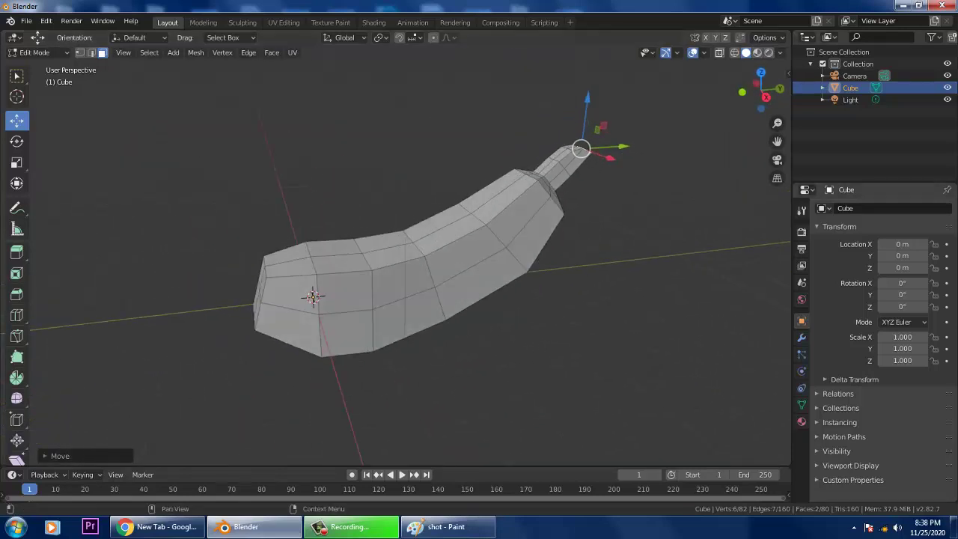
left_click(801, 232)
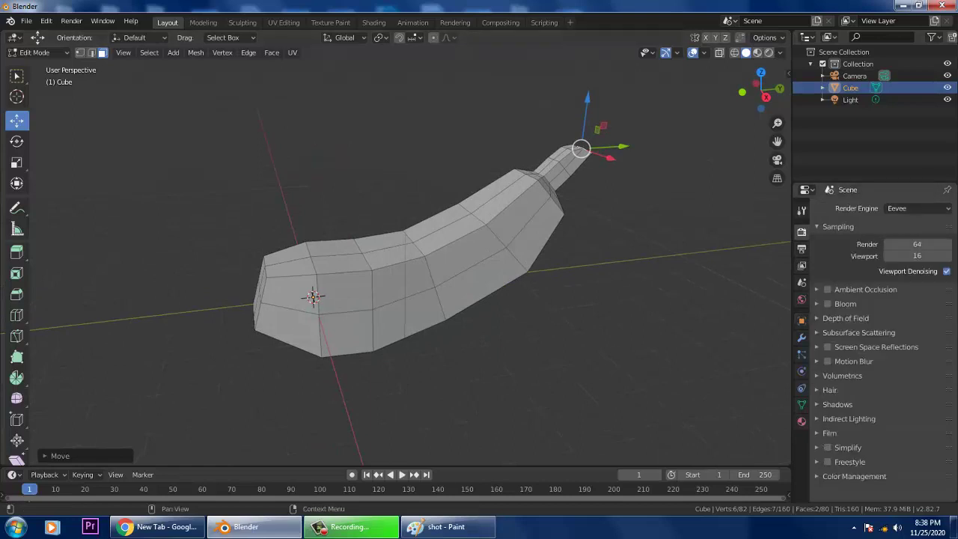
left_click(802, 282)
left_click(802, 298)
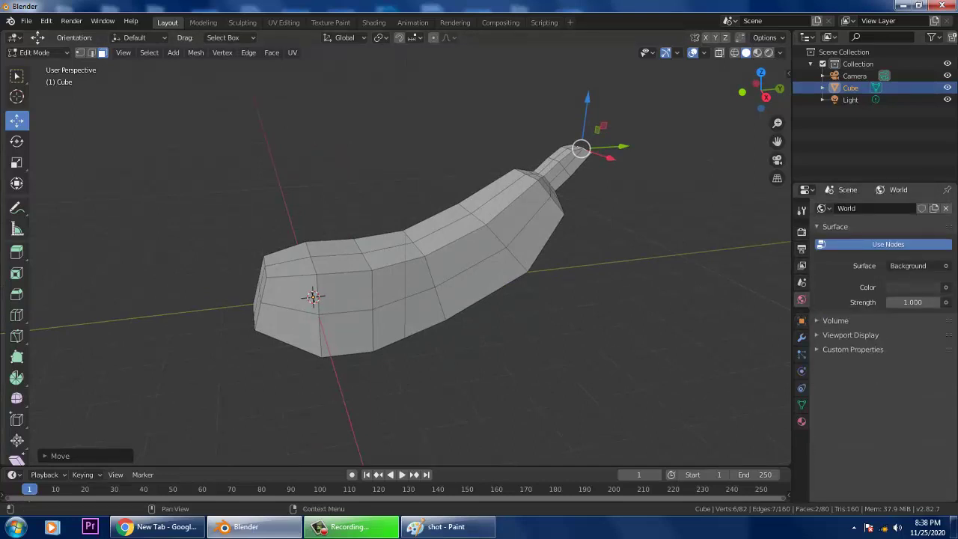
left_click(802, 320)
left_click(801, 337)
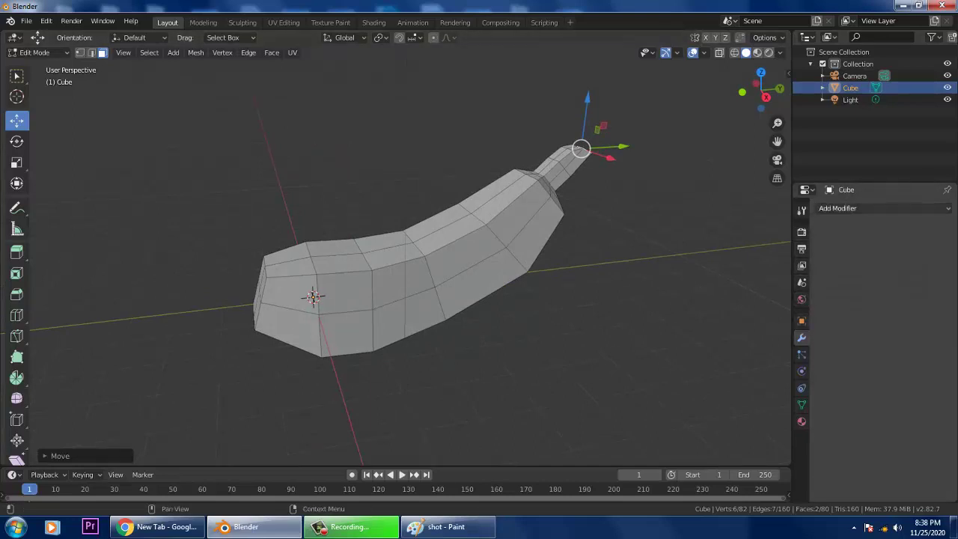
left_click(883, 208)
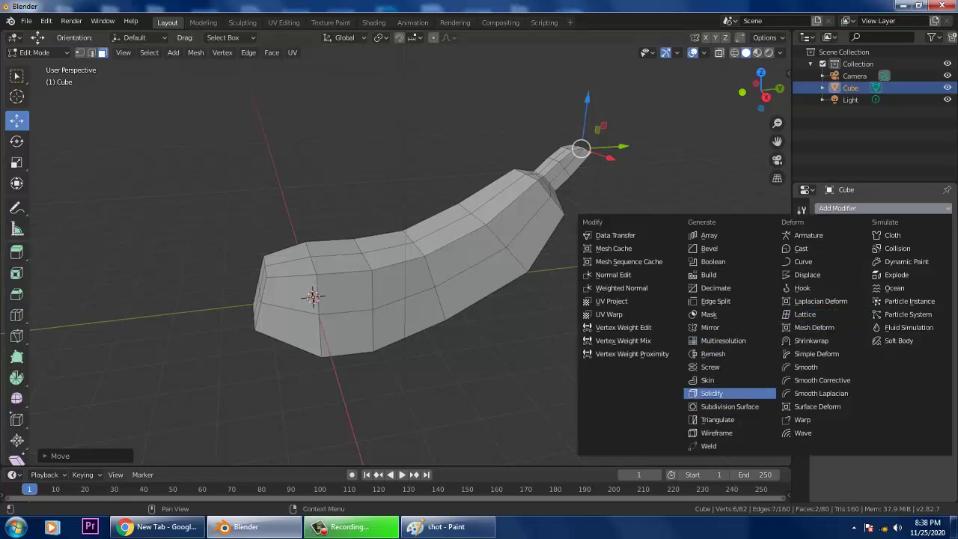
left_click(729, 406)
Select the five upper edges along the body's positive X side and lower them slightly along Z
middle_click_drag(478, 299, 557, 282)
scroll(468, 298, "up", 1)
scroll(493, 290, "up", 1)
scroll(517, 291, "up", 1)
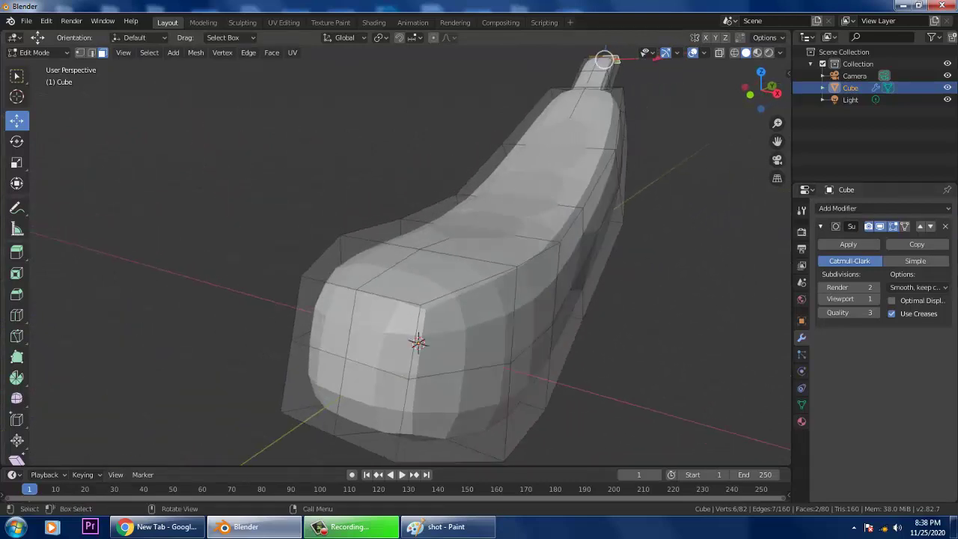
key("2")
left_click(470, 285)
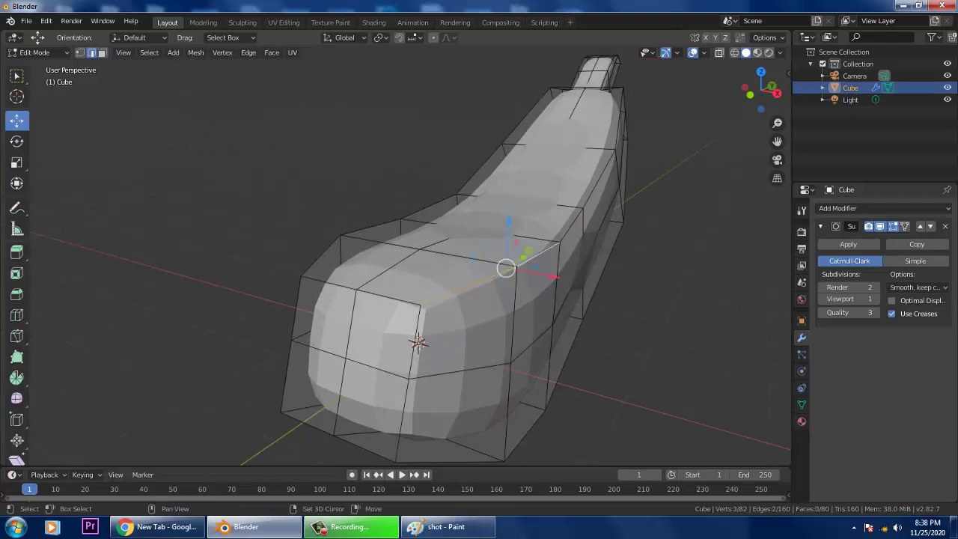
left_click(619, 120, "shift")
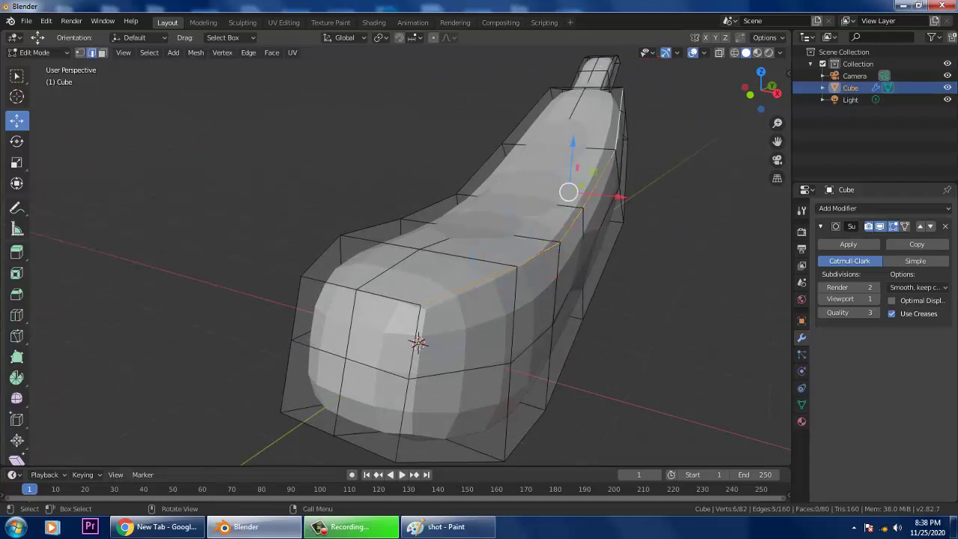
left_click_drag(573, 142, 571, 156)
Select the five edges along the middle of the body's upper surface and raise them slightly along Z
left_click(389, 268)
left_click(446, 240, "shift")
left_click(488, 219, "shift")
left_click(538, 171, "shift")
left_click(572, 113, "shift")
middle_click_drag(569, 120, 610, 107)
left_click_drag(530, 120, 530, 110)
Select the five upper edges along the body's negative X side and lower them slightly along Z
middle_click_drag(531, 110, 574, 128)
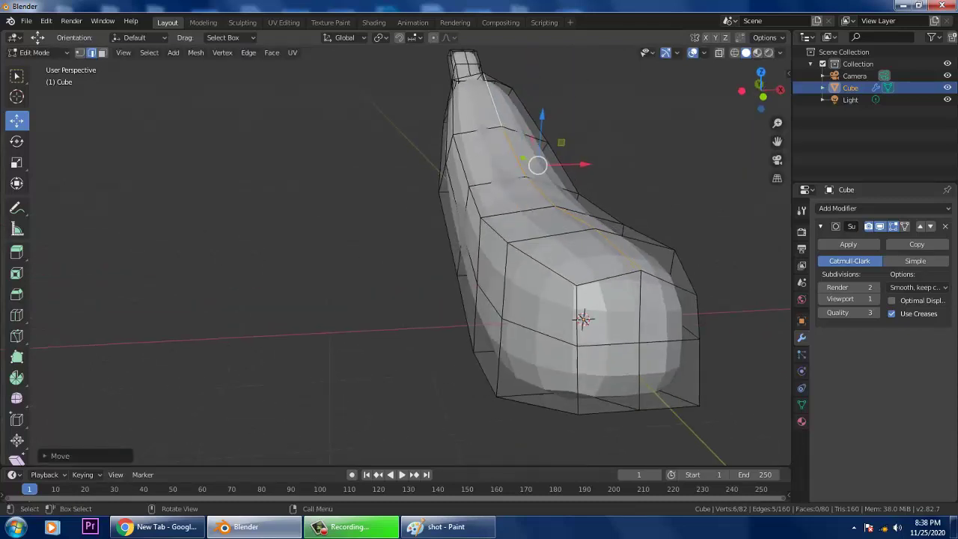
left_click(540, 263)
left_click(495, 231, "shift")
left_click(475, 202, "shift")
left_click(460, 162, "shift")
left_click(452, 109, "shift")
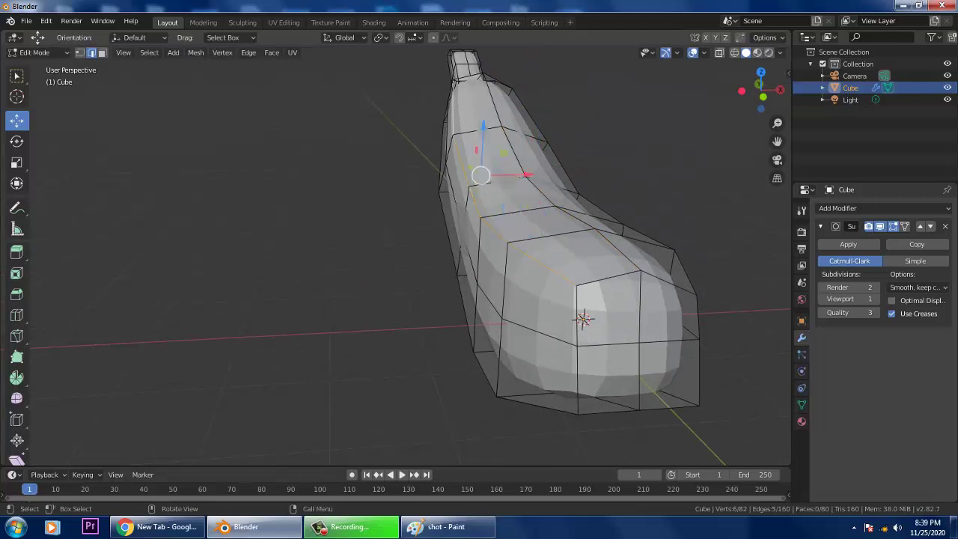
left_click_drag(483, 126, 483, 136)
middle_click_drag(483, 149, 361, 147)
scroll(410, 254, "down", 1)
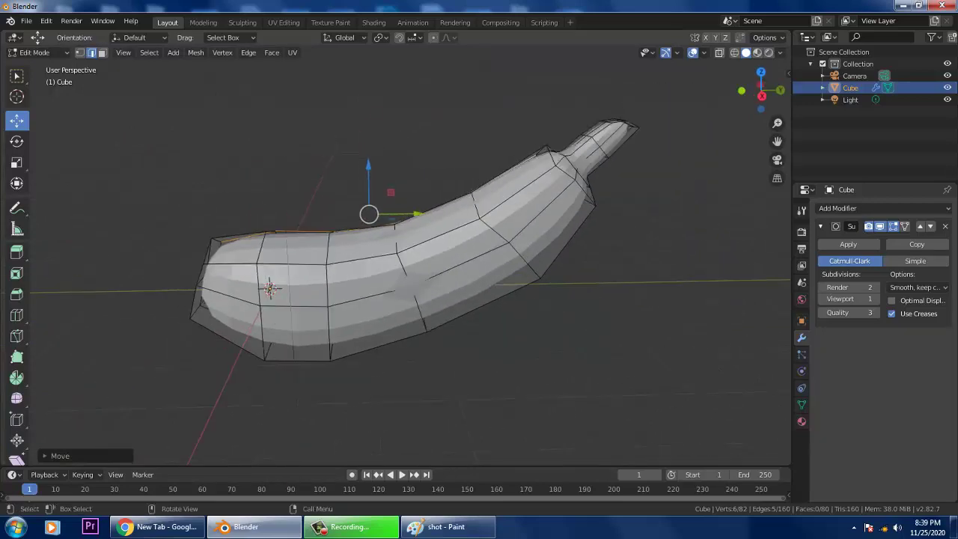
Move the edge loop around the middle of the body slightly and set the Subdivision Surface viewport level to 2
mouse_move(410, 254)
middle_mouse_down()
mouse_move(408, 279)
mouse_move(421, 250)
middle_mouse_up()
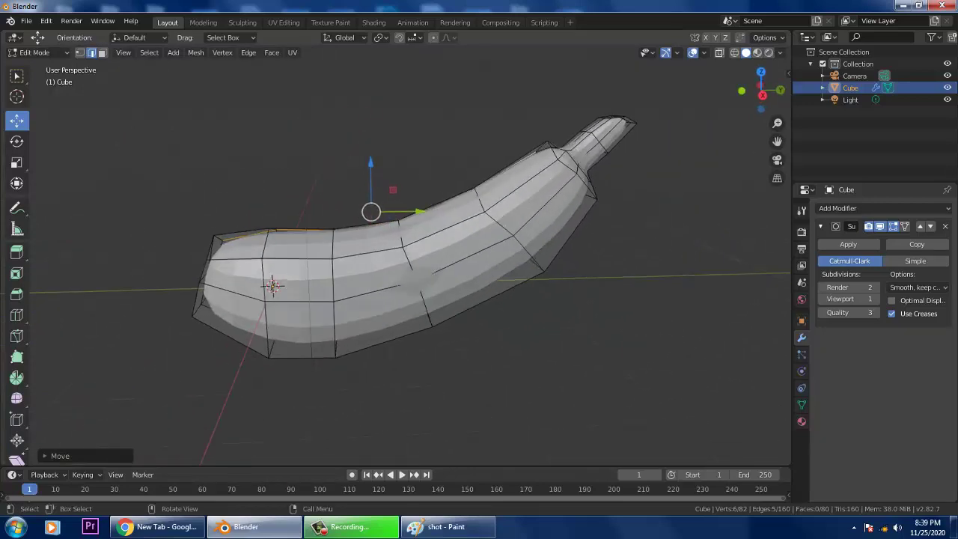
left_click(410, 264)
left_click(424, 301, "alt")
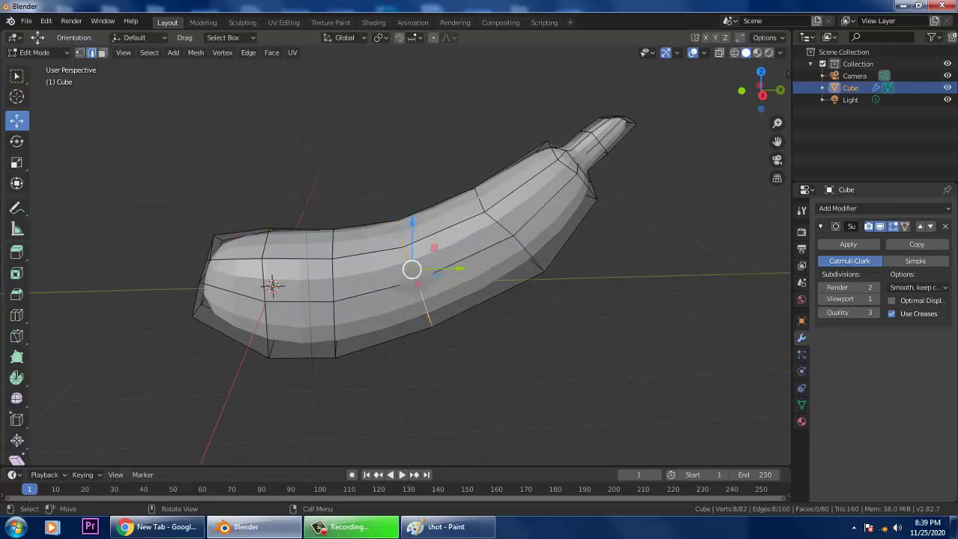
key("g")
left_click(427, 303)
middle_click_drag(428, 303, 450, 318)
left_click(875, 299)
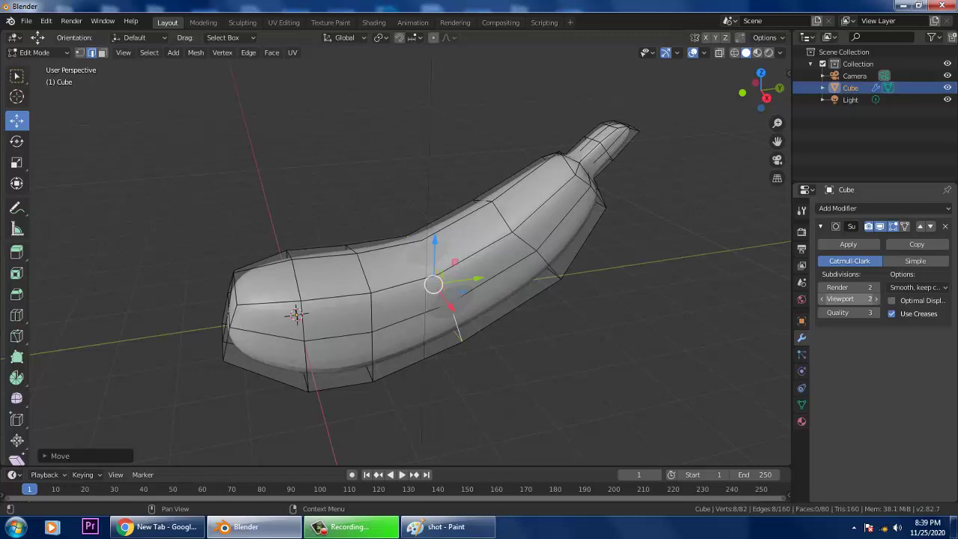
Select the edge loop near the body's blunt end, scale it down slightly and lower it a little along Z
middle_click_drag(297, 314, 288, 274)
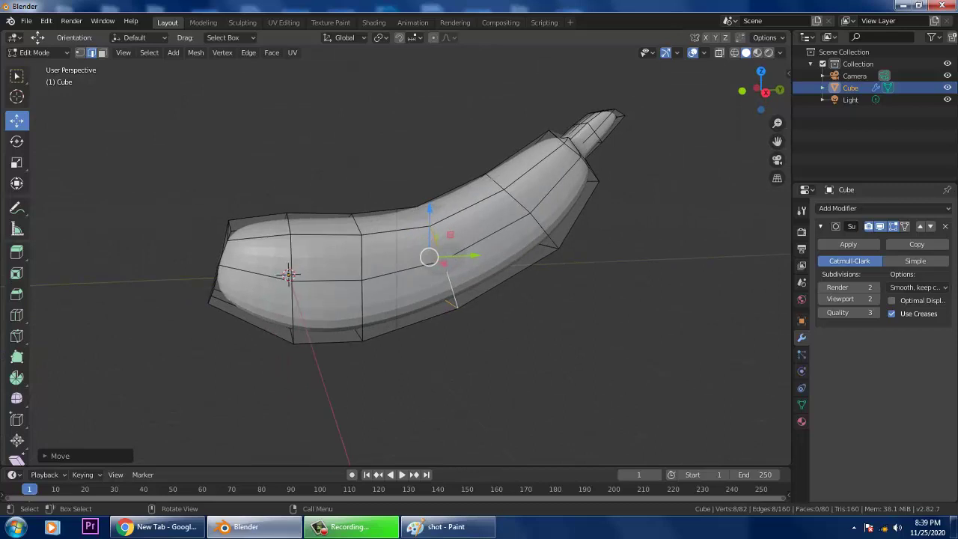
left_click(288, 273)
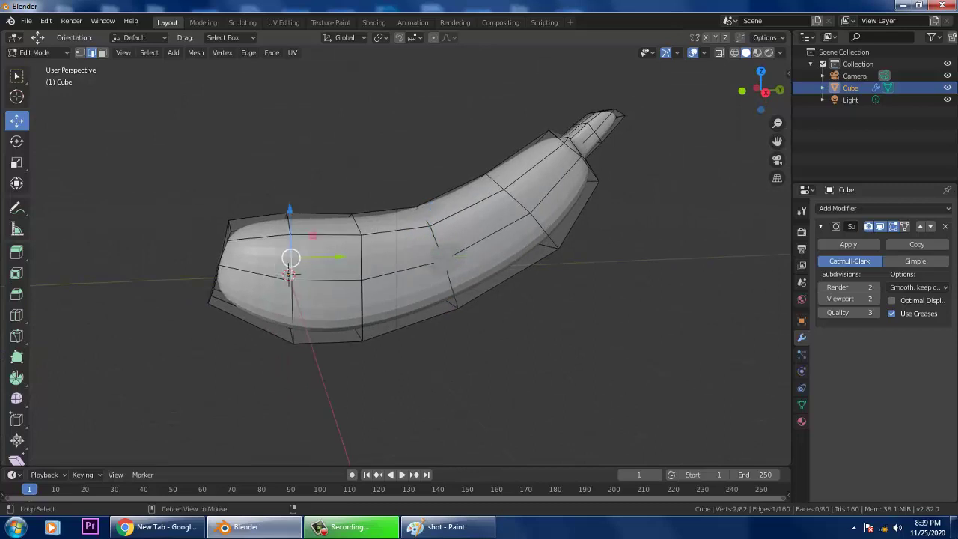
key("s")
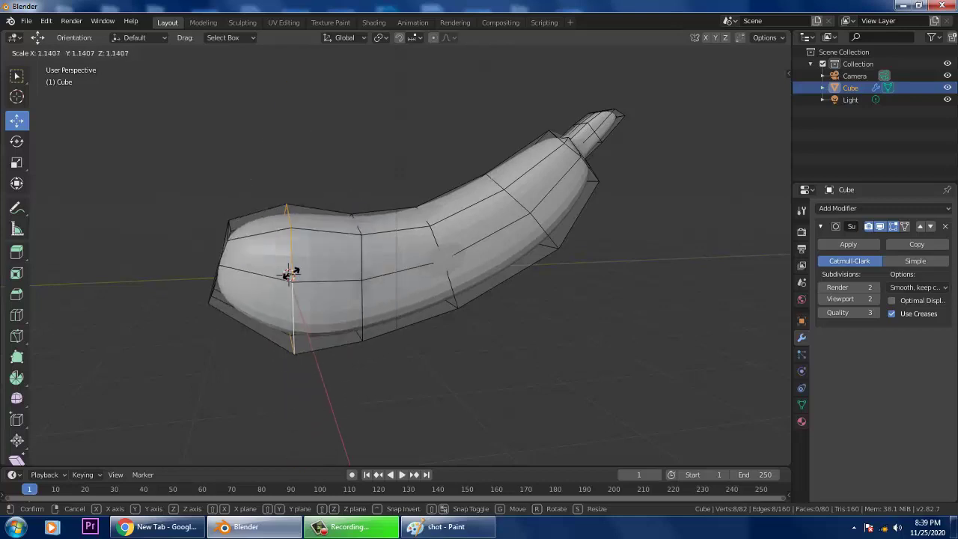
left_click(288, 274)
mouse_move(397, 258)
middle_mouse_down()
mouse_move(457, 288)
mouse_move(393, 265)
middle_mouse_up()
left_click_drag(288, 285, 288, 287)
Select the edge loop between the blunt-end loop and the middle loop and lower it slightly along Z
left_click(356, 236)
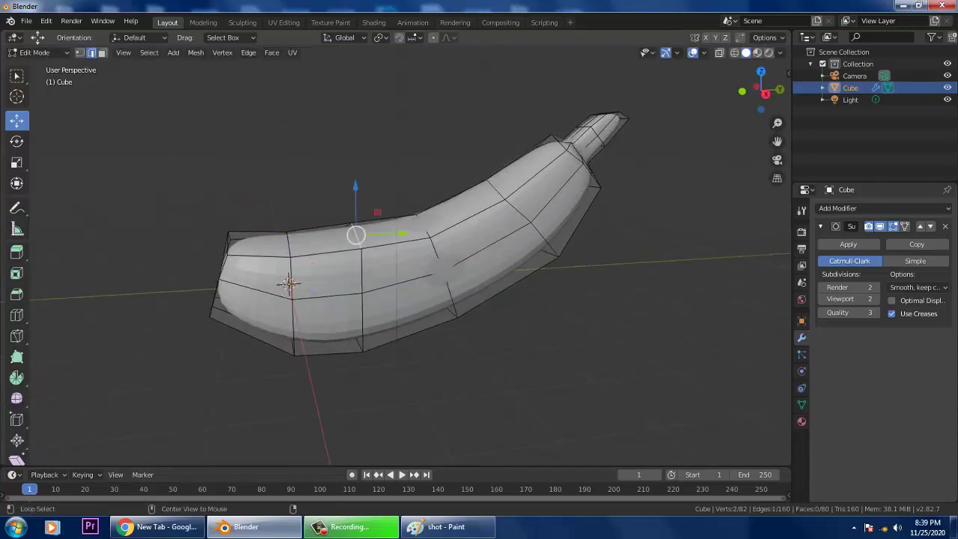
left_click(362, 271, "alt")
left_click_drag(352, 235, 352, 242)
Set the Subdivision Surface viewport level to 4 and try to apply the modifier
middle_click_drag(351, 241, 356, 263)
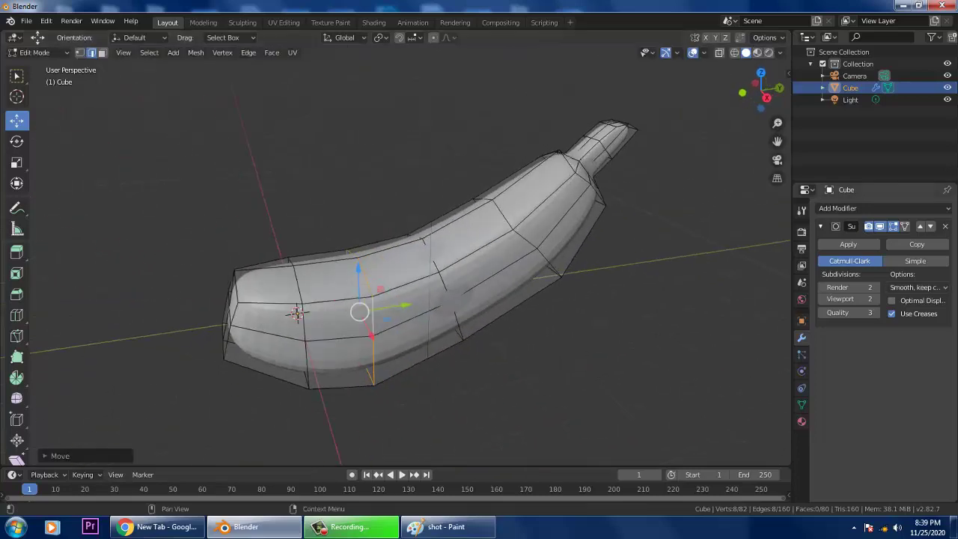
mouse_move(674, 288)
middle_mouse_down()
mouse_move(704, 318)
mouse_move(690, 292)
middle_mouse_up()
left_click(848, 244)
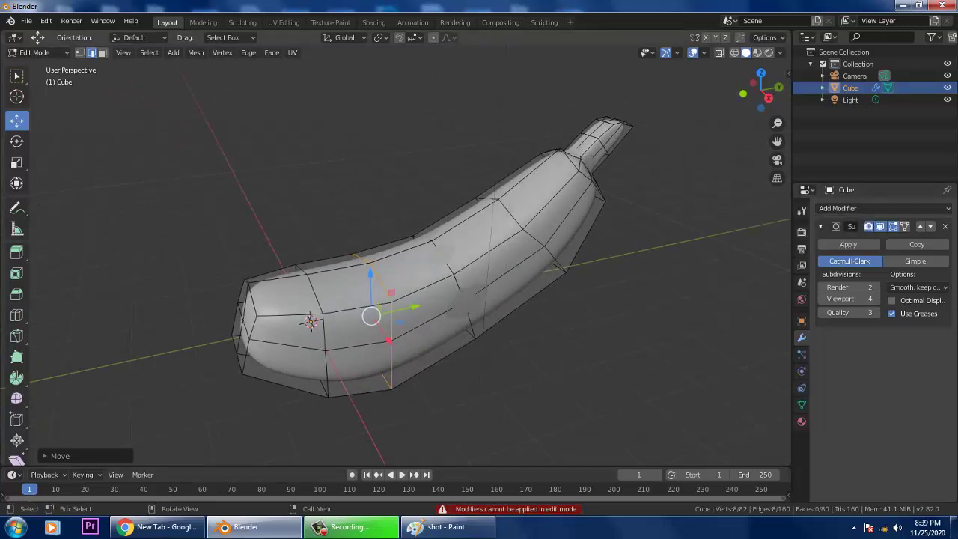
Switch the body to Object Mode and inspect its smoothed shape from several angles
left_click(37, 53)
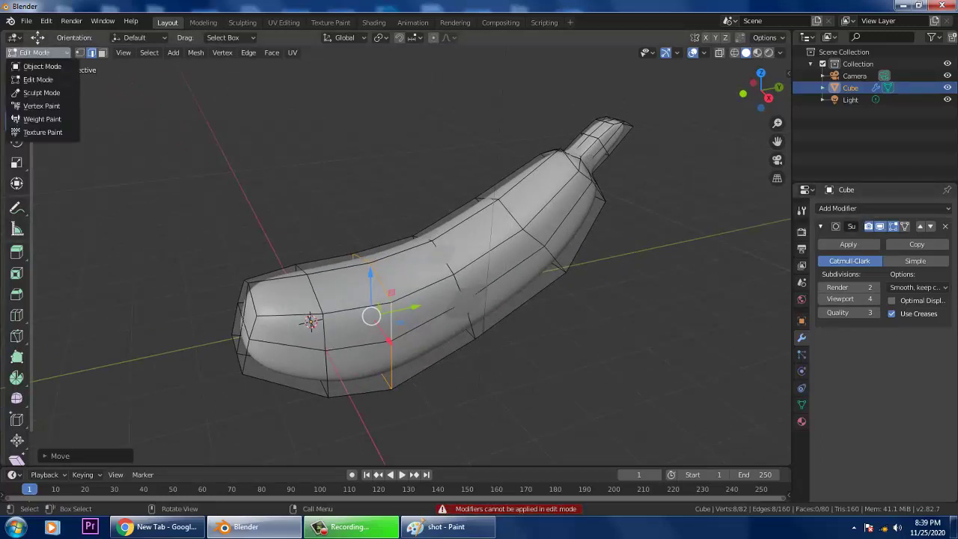
left_click(38, 67)
middle_click_drag(434, 276, 358, 266)
scroll(358, 265, "up", 1)
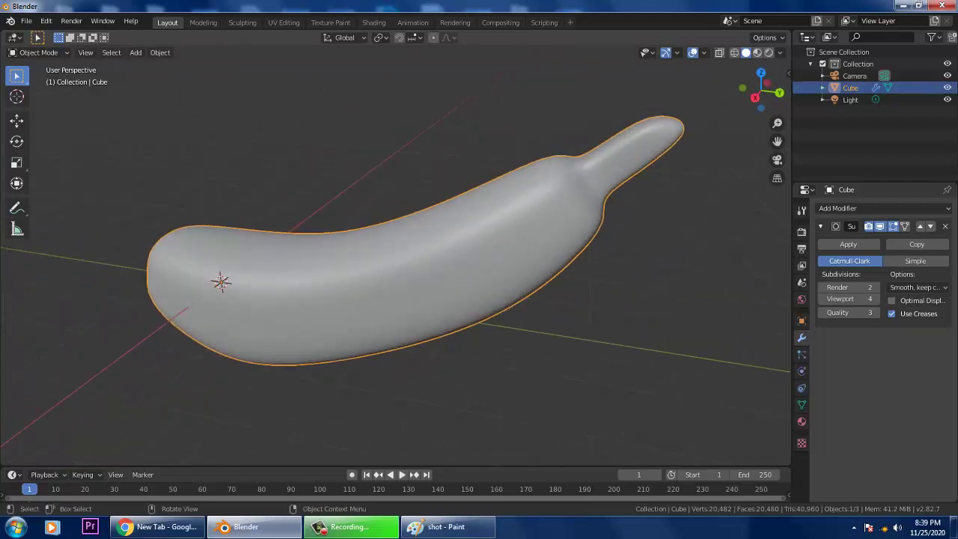
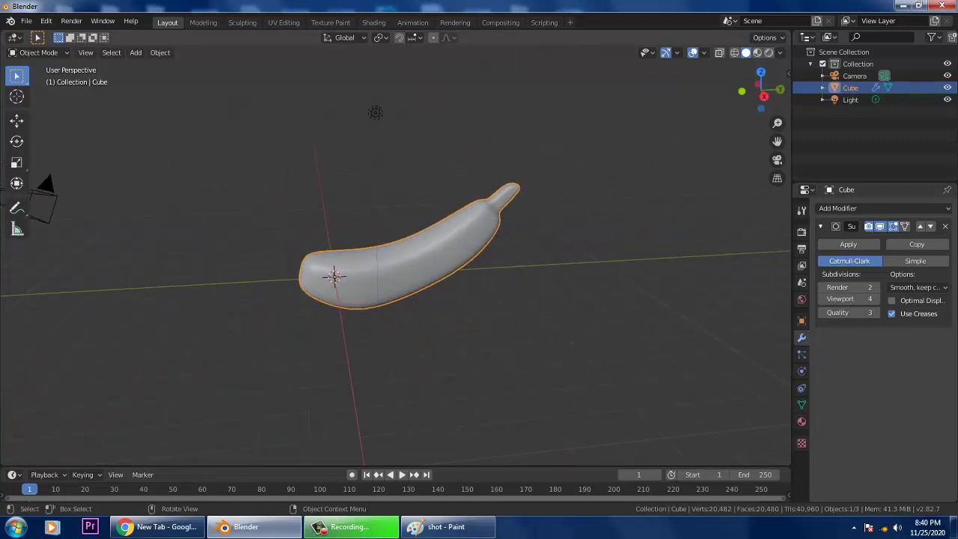
scroll(429, 312, "up", 2)
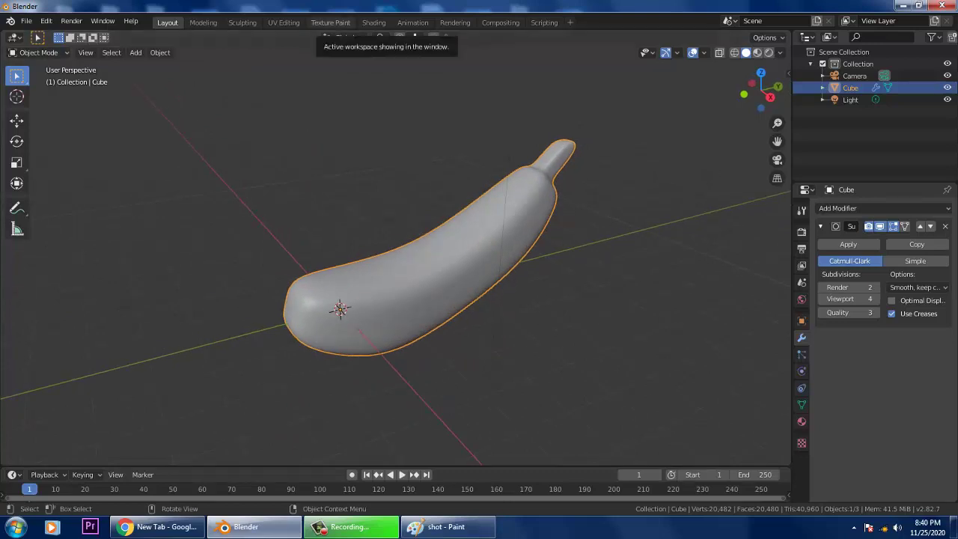
Open the Texture Paint workspace and switch the body to Vertex Paint mode
left_click(330, 21)
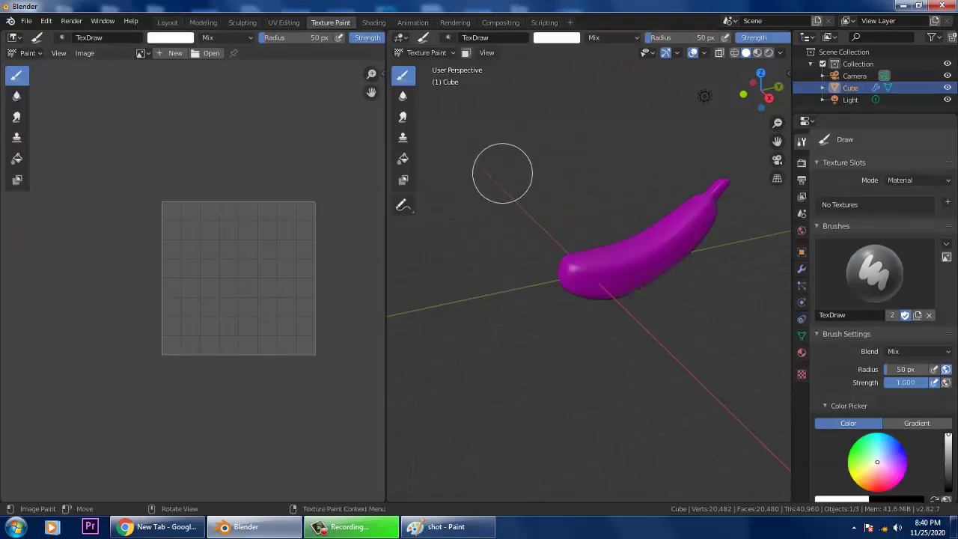
scroll(644, 238, "up", 2)
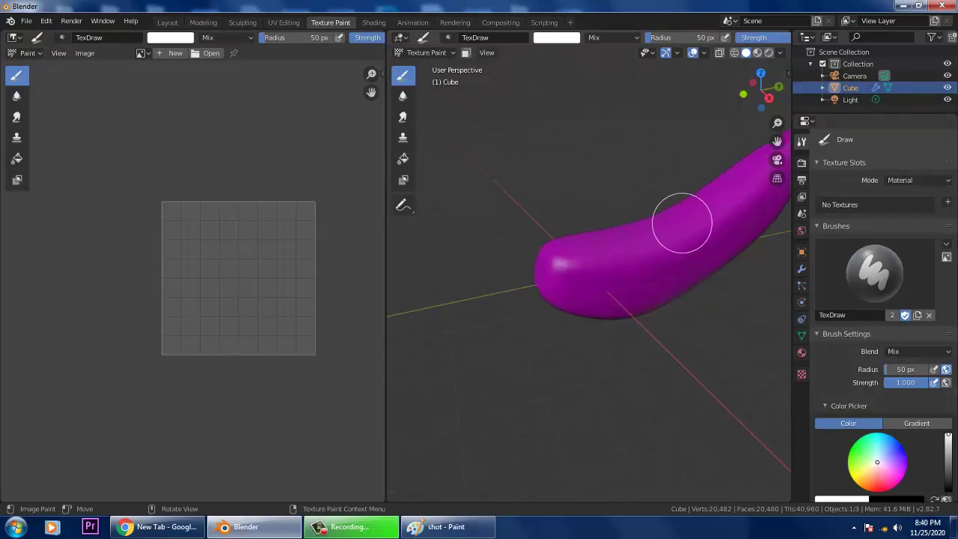
scroll(688, 206, "down", 2)
middle_click_drag(689, 205, 650, 208, "shift")
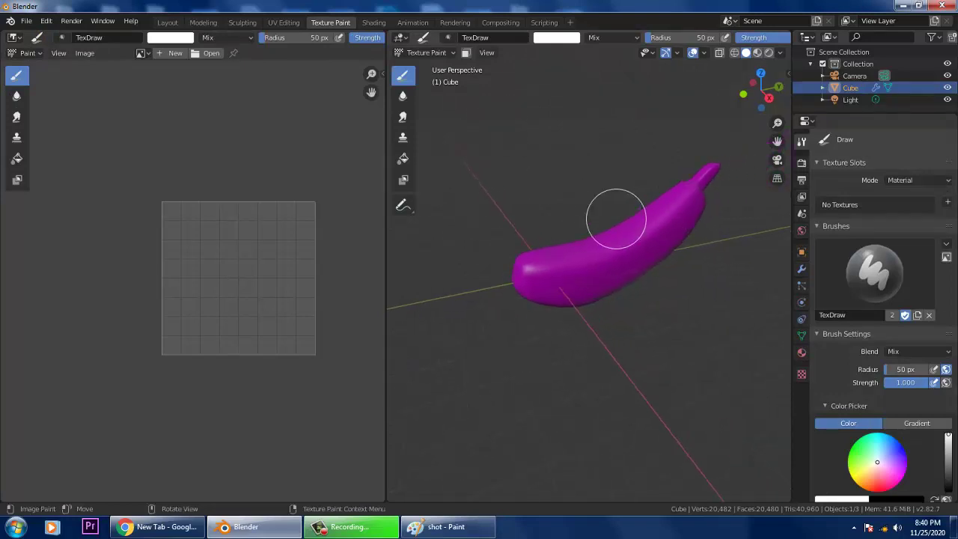
left_click(425, 53)
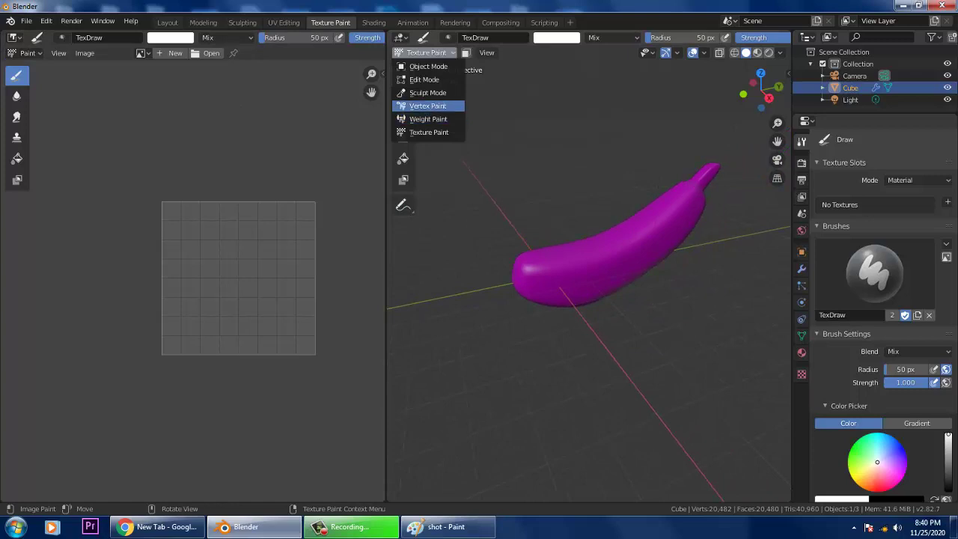
left_click(427, 105)
scroll(635, 241, "up", 2)
mouse_move(690, 226)
middle_mouse_down()
mouse_move(648, 226)
mouse_move(702, 231)
mouse_move(675, 234)
middle_mouse_up()
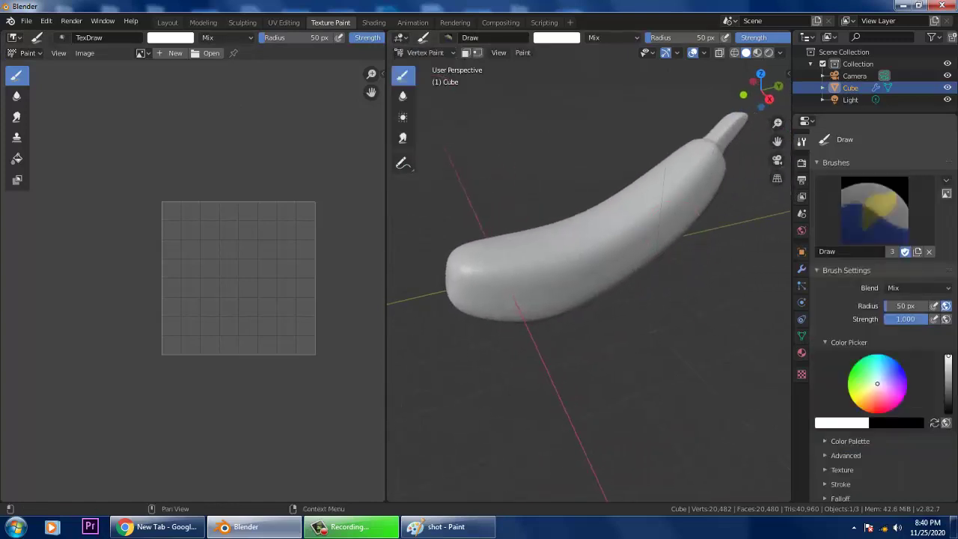
Create a new color palette for the Draw brush and add the white brush color to it
scroll(883, 318, "down", 1)
left_click(850, 417)
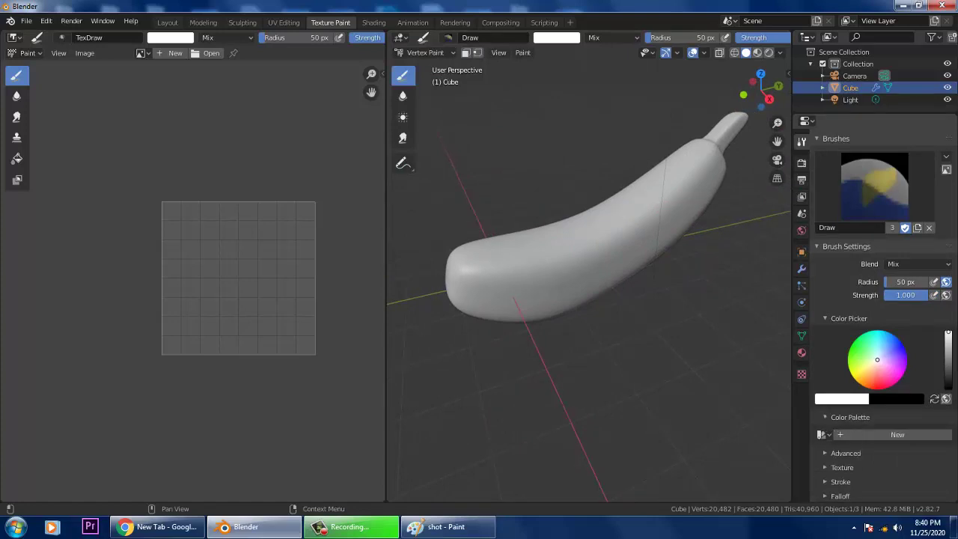
scroll(860, 416, "down", 2)
left_click(894, 390)
left_click(820, 404)
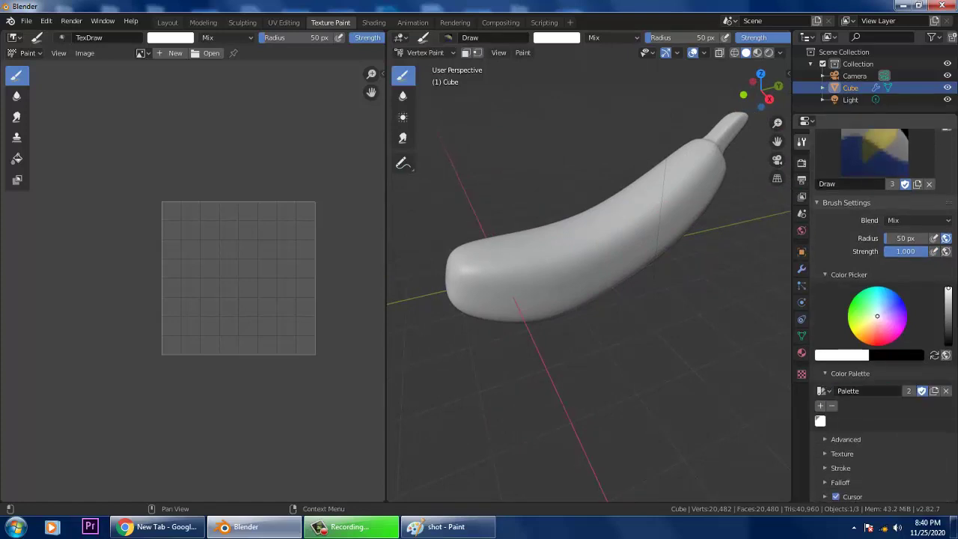
Pick a pale yellow brush color and paint the whole banana and its stem from all sides
mouse_move(877, 315)
left_mouse_down()
mouse_move(859, 320)
mouse_move(866, 323)
left_mouse_up()
mouse_move(696, 136)
left_mouse_down()
mouse_move(647, 194)
mouse_move(750, 142)
mouse_move(525, 266)
mouse_move(719, 211)
left_mouse_up()
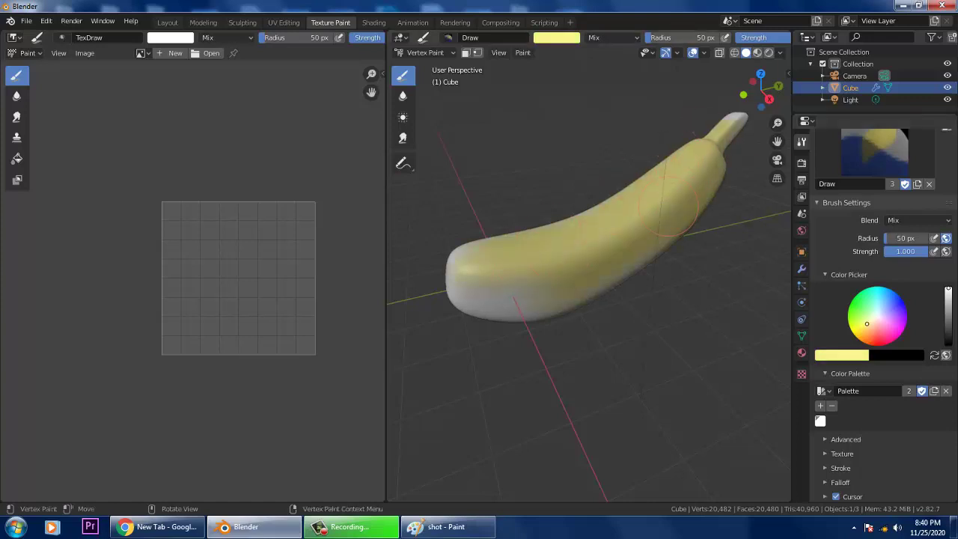
middle_click_drag(529, 264, 535, 251)
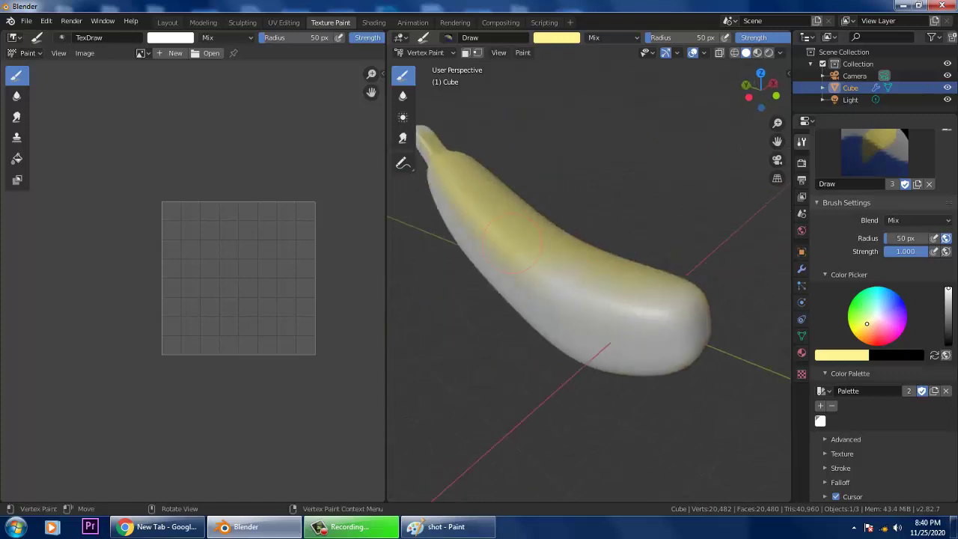
left_click_drag(562, 279, 547, 230)
left_click_drag(587, 292, 695, 340)
middle_click_drag(648, 314, 569, 255)
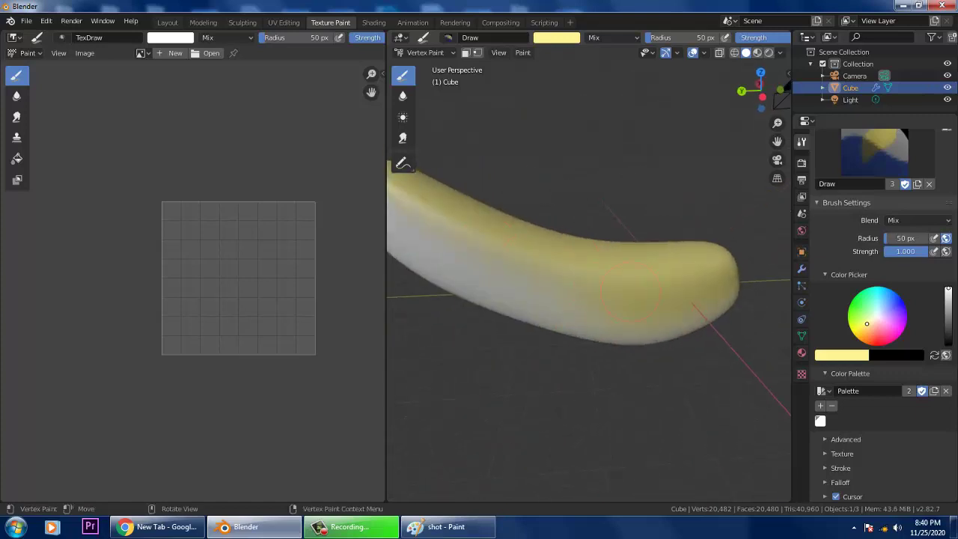
scroll(630, 292, "down", 3)
mouse_move(476, 223)
left_mouse_down()
mouse_move(528, 286)
mouse_move(449, 204)
left_mouse_up()
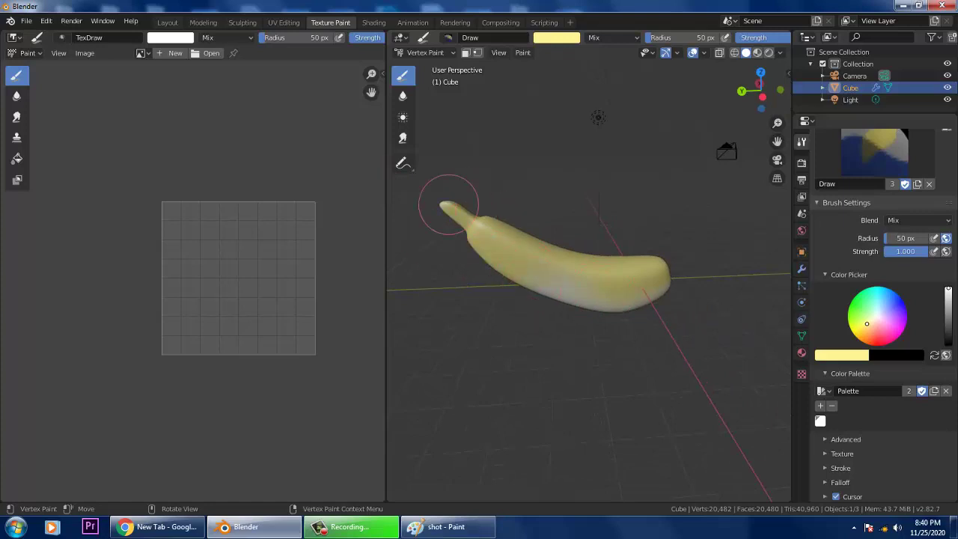
middle_click_drag(648, 274, 537, 263)
middle_click_drag(466, 300, 479, 197)
mouse_move(537, 314)
left_mouse_down()
mouse_move(525, 280)
mouse_move(624, 304)
left_mouse_up()
middle_click_drag(624, 304, 527, 293)
left_click_drag(624, 270, 679, 235)
middle_click_drag(679, 235, 642, 370)
mouse_move(707, 229)
middle_mouse_down()
mouse_move(684, 253)
mouse_move(527, 225)
middle_mouse_up()
middle_click_drag(647, 261, 419, 271)
scroll(586, 229, "up", 1)
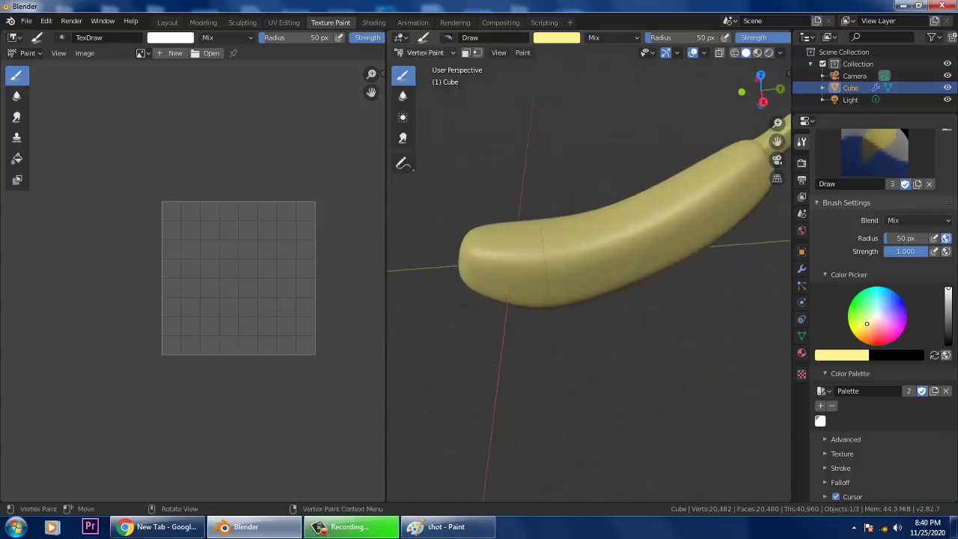
Apply Dirty Vertex Colors to the banana with Dirt Only enabled
left_click(522, 52)
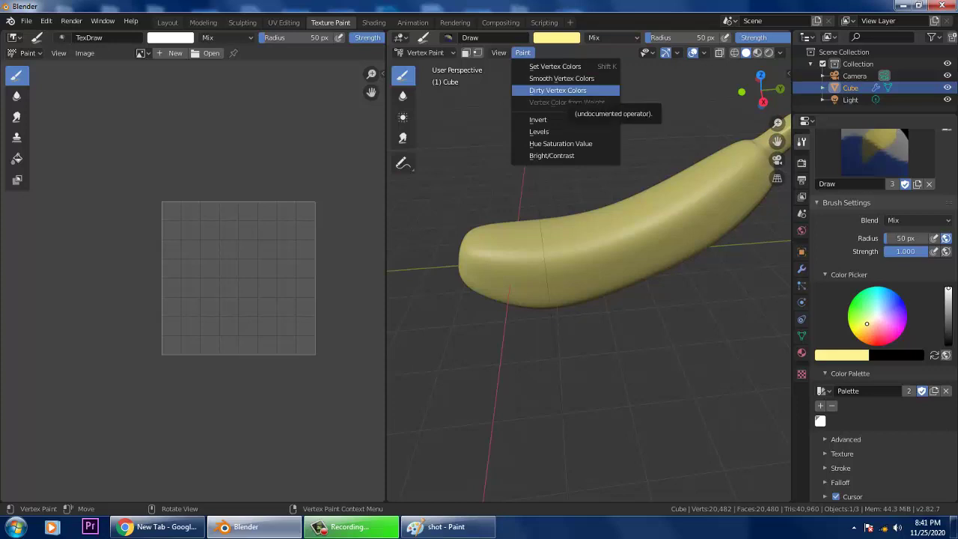
left_click(561, 90)
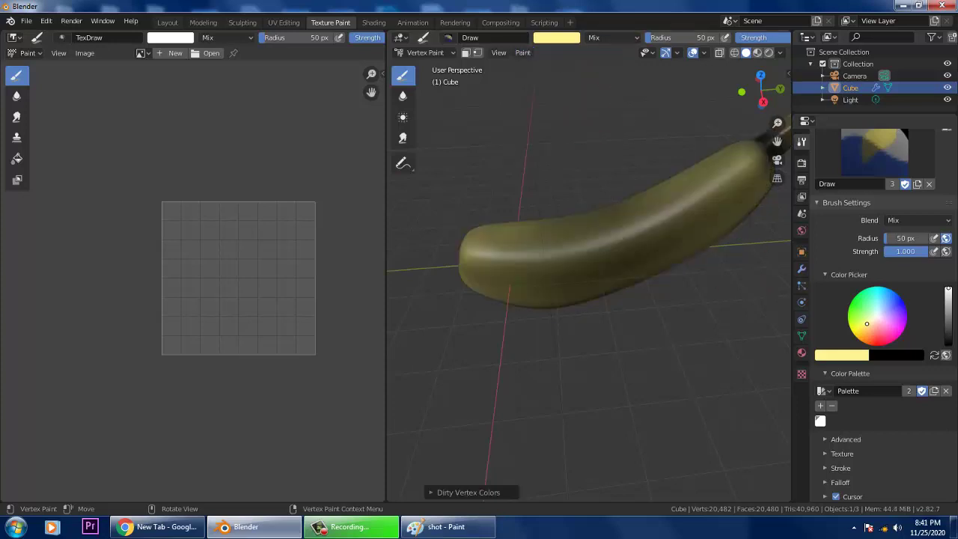
left_click(468, 492)
left_click(580, 488)
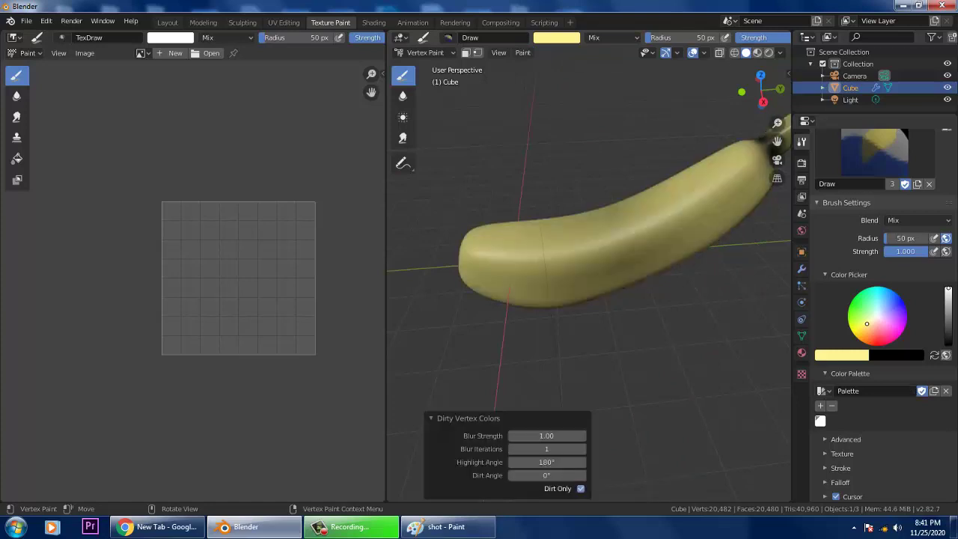
Set the brush strength to 0.3 and paint light green over the body near the stem
left_click(760, 37)
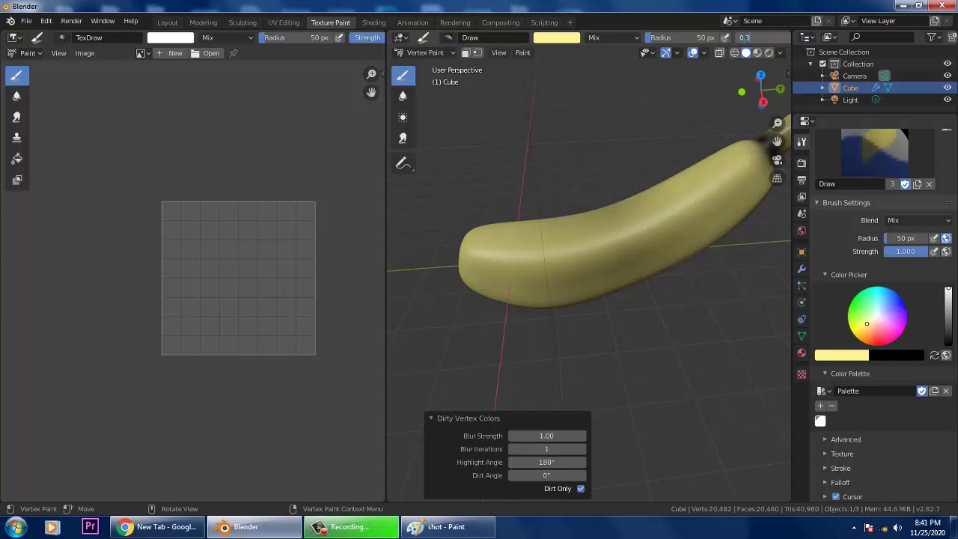
key("Return")
mouse_move(651, 231)
middle_mouse_down()
mouse_move(675, 231)
mouse_move(653, 240)
middle_mouse_up()
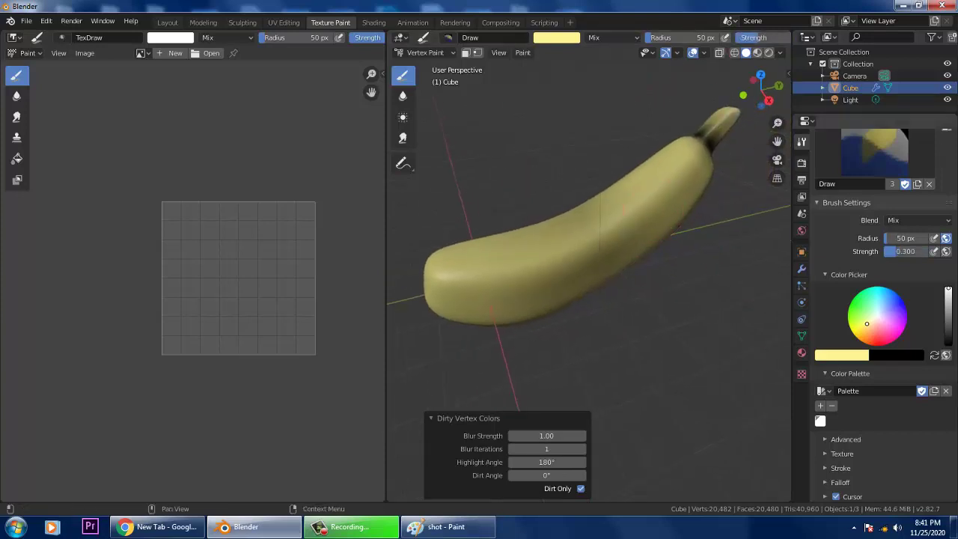
left_click_drag(867, 324, 858, 317)
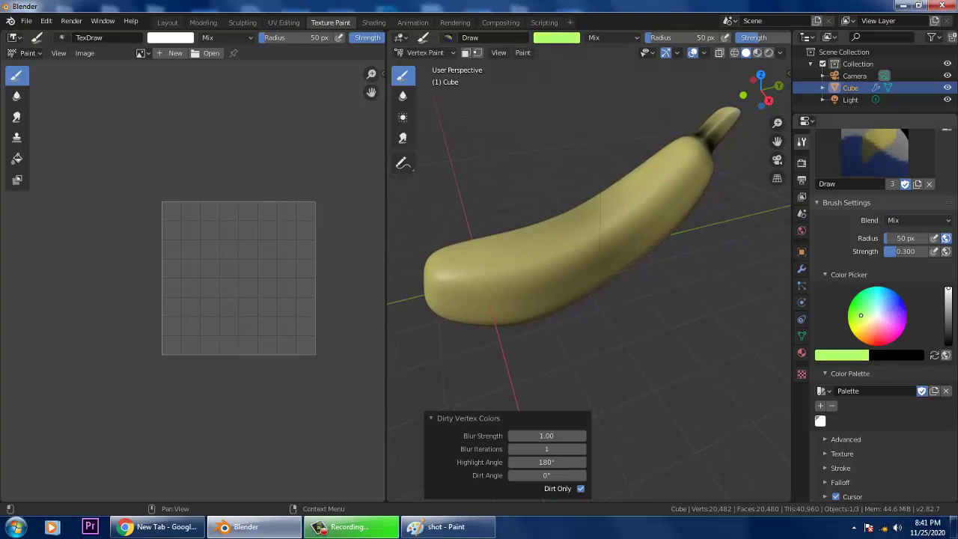
left_click_drag(682, 143, 678, 173)
middle_click_drag(610, 189, 786, 217)
middle_click_drag(475, 233, 400, 225)
mouse_move(451, 207)
middle_mouse_down()
mouse_move(433, 234)
mouse_move(456, 244)
middle_mouse_up()
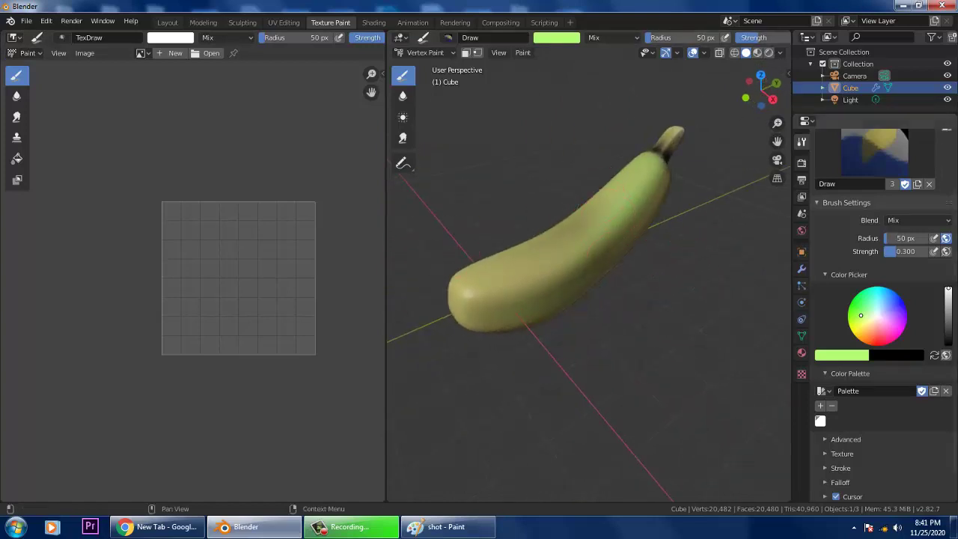
Add the light green to the color palette and set the brush to a dark green
left_click(820, 422)
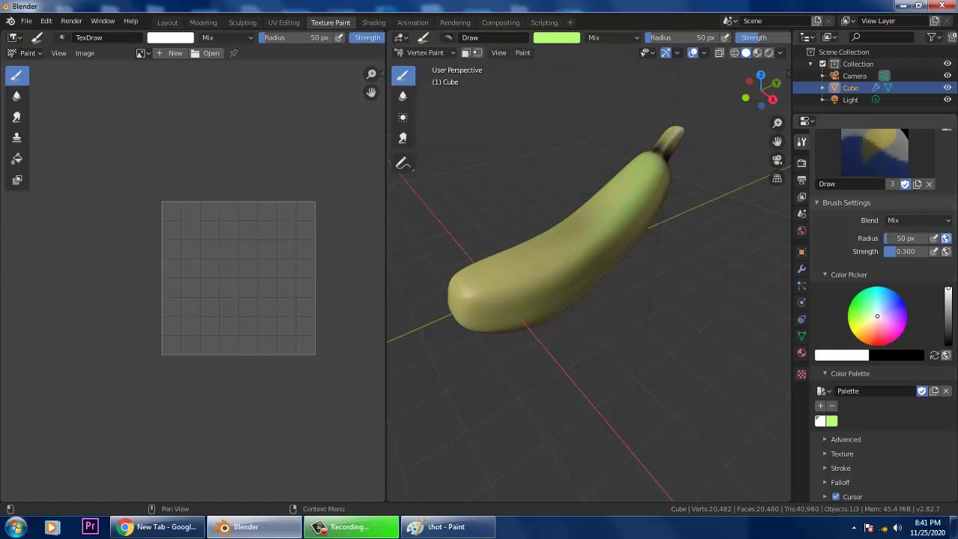
left_click_drag(875, 316, 857, 315)
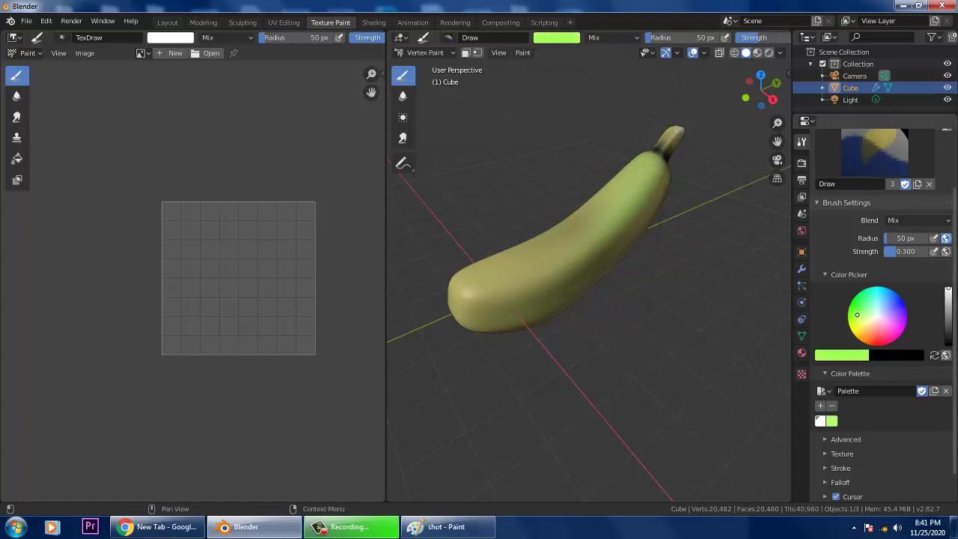
left_click_drag(948, 289, 948, 324)
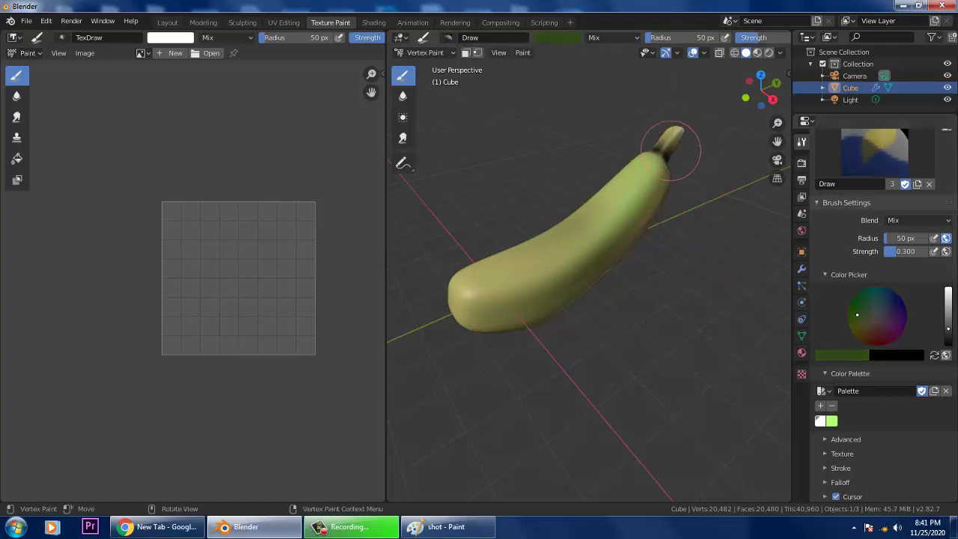
Paint a touch of dark green onto the banana's blunt end and check the body from several sides
middle_click_drag(662, 178, 727, 146)
mouse_move(486, 305)
left_mouse_down()
mouse_move(477, 301)
mouse_move(493, 323)
mouse_move(488, 316)
left_mouse_up()
middle_click_drag(486, 316, 448, 320)
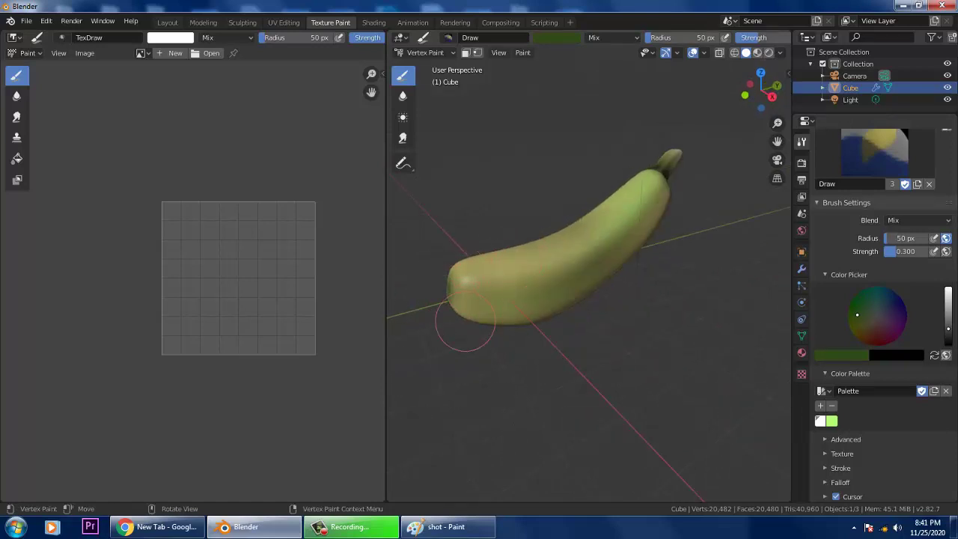
mouse_move(588, 288)
middle_mouse_down()
mouse_move(509, 258)
mouse_move(548, 292)
middle_mouse_up()
scroll(550, 292, "up", 1)
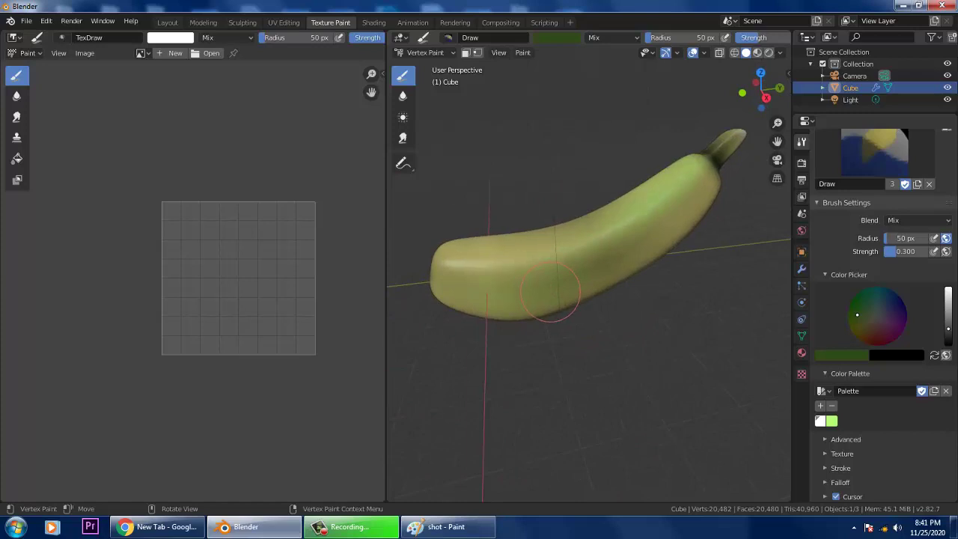
mouse_move(508, 262)
middle_mouse_down()
mouse_move(489, 286)
mouse_move(484, 270)
middle_mouse_up()
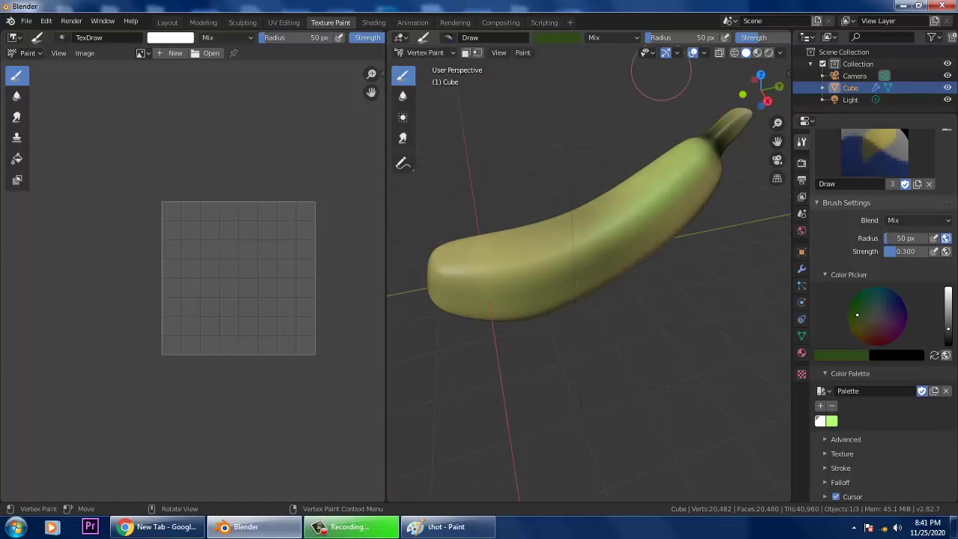
Return the banana to Object Mode and lower its Subdivision Surface viewport level to 0
left_click(425, 53)
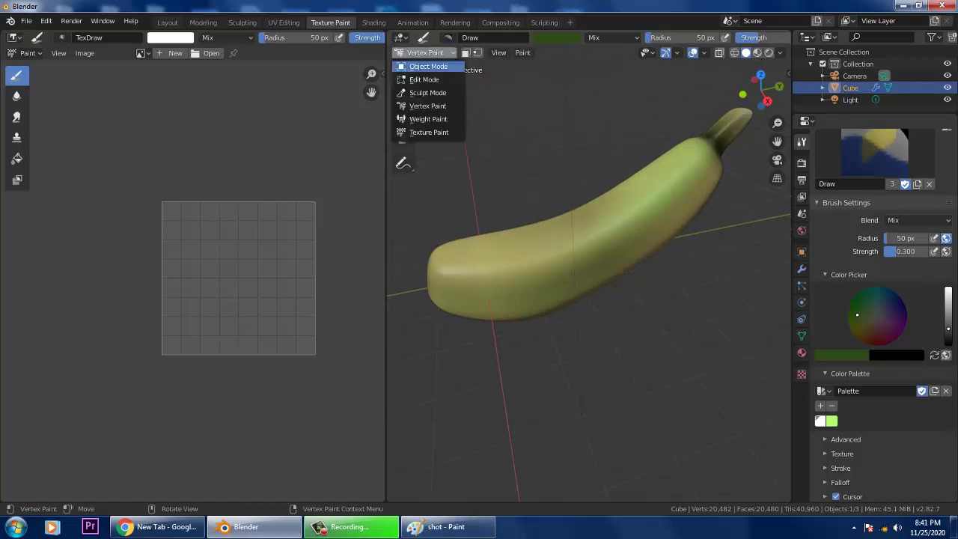
left_click(428, 66)
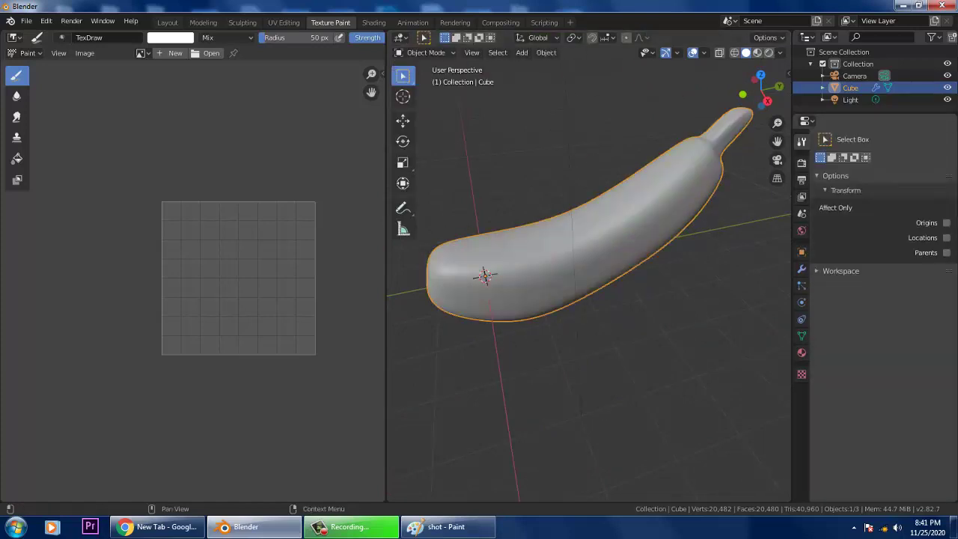
left_click(802, 163)
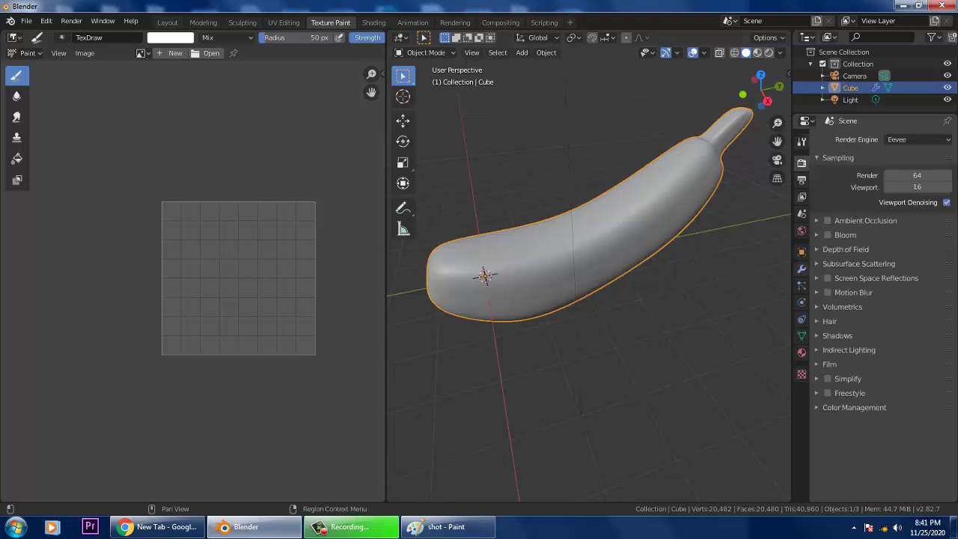
left_click(801, 252)
left_click(801, 267)
left_click_drag(855, 230, 823, 231)
middle_click_drag(636, 284, 672, 285)
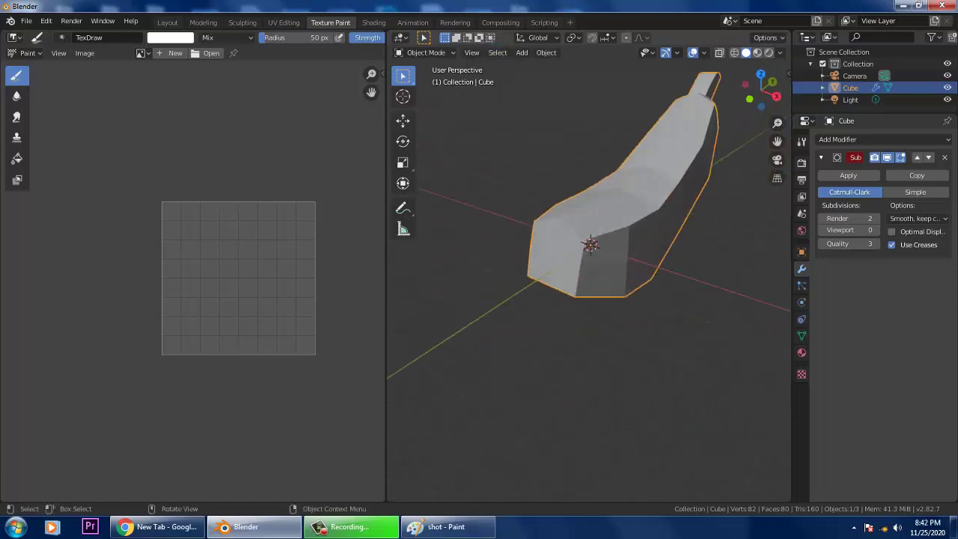
In Edit Mode, select the four faces at the banana's blunt end and scale them down to about 0.716
left_click(425, 52)
left_click(423, 80)
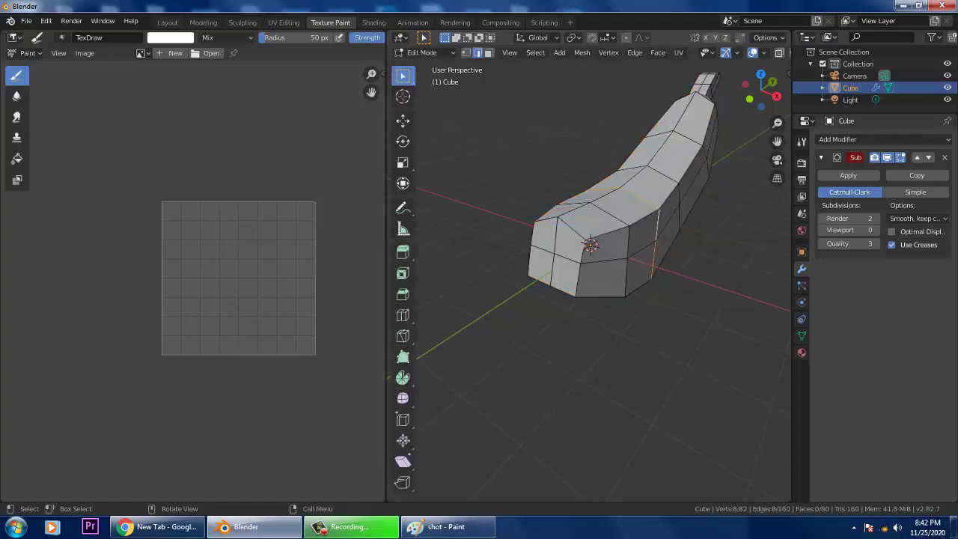
key("3")
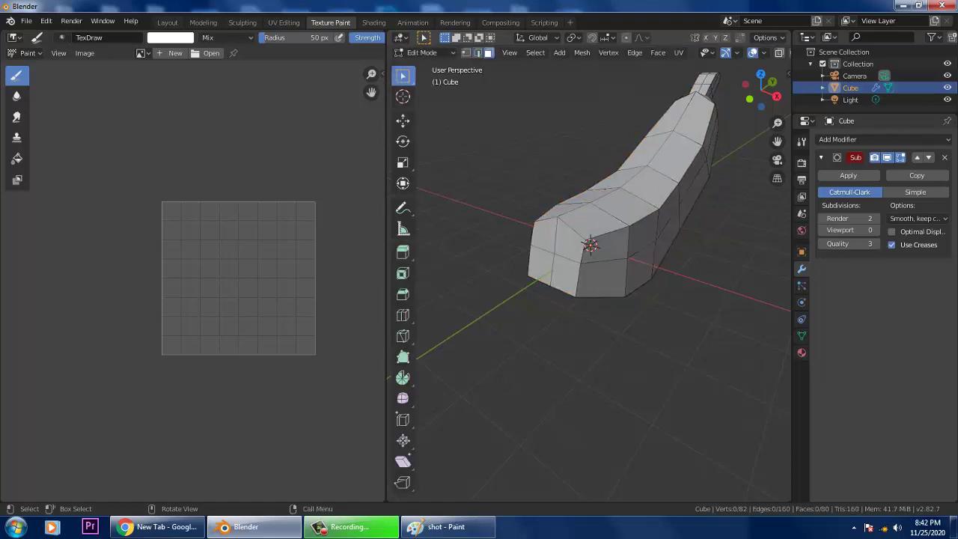
left_click(569, 242)
left_click(541, 265, "ctrl")
left_click(566, 278, "ctrl")
middle_click_drag(565, 277, 521, 283)
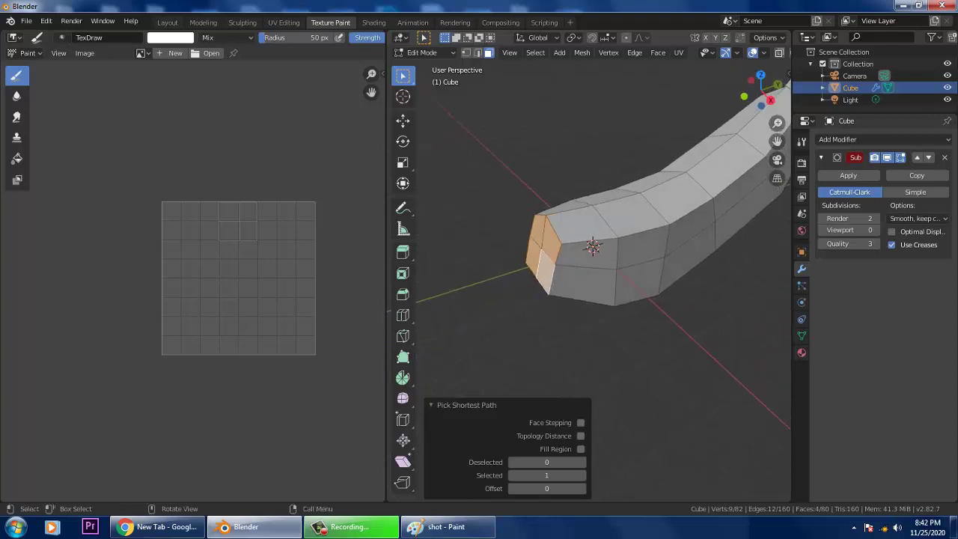
key("s")
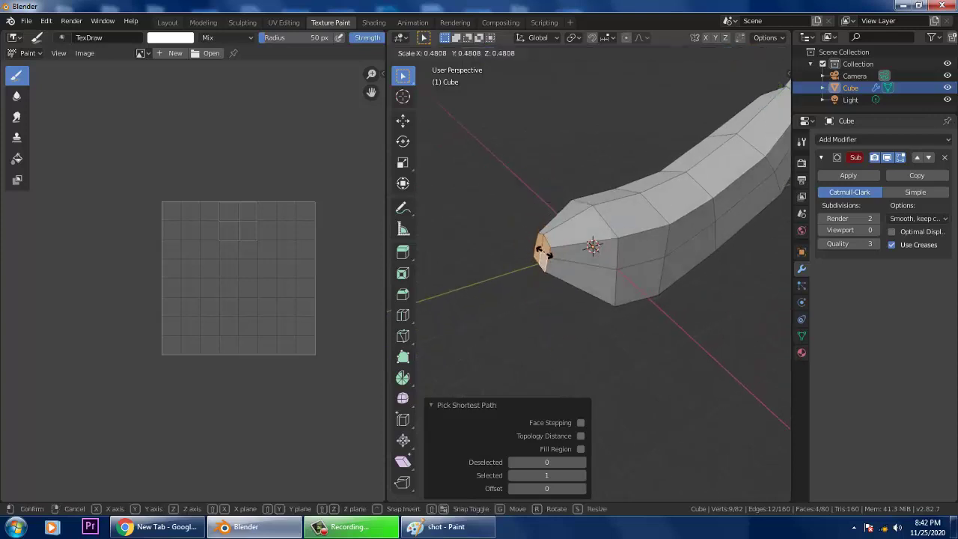
left_click(544, 254)
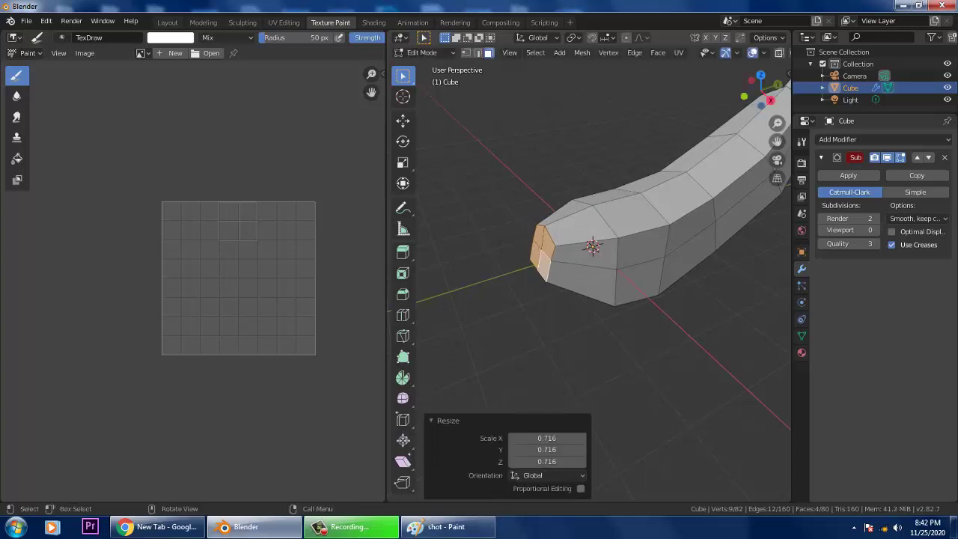
Extrude the selected end faces outward about 0.582 m and scale the new tip down to about 0.638
scroll(543, 253, "down", 2)
scroll(544, 254, "up", 1)
middle_click_drag(544, 254, 512, 228)
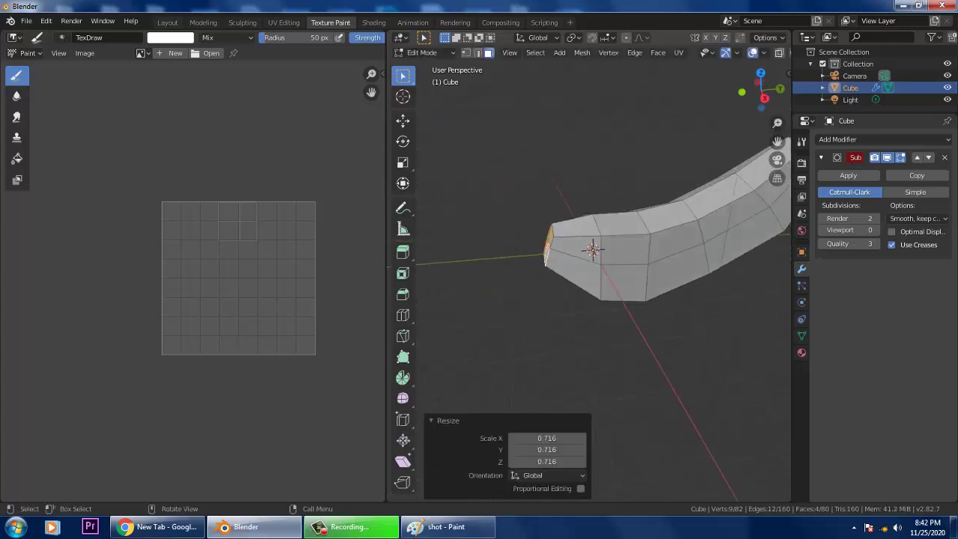
middle_click_drag(592, 250, 592, 250)
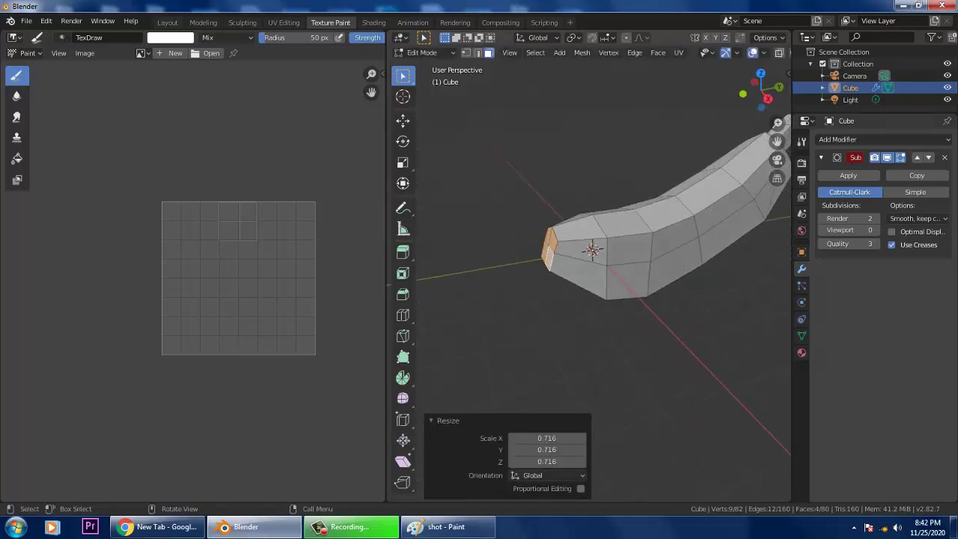
key("e")
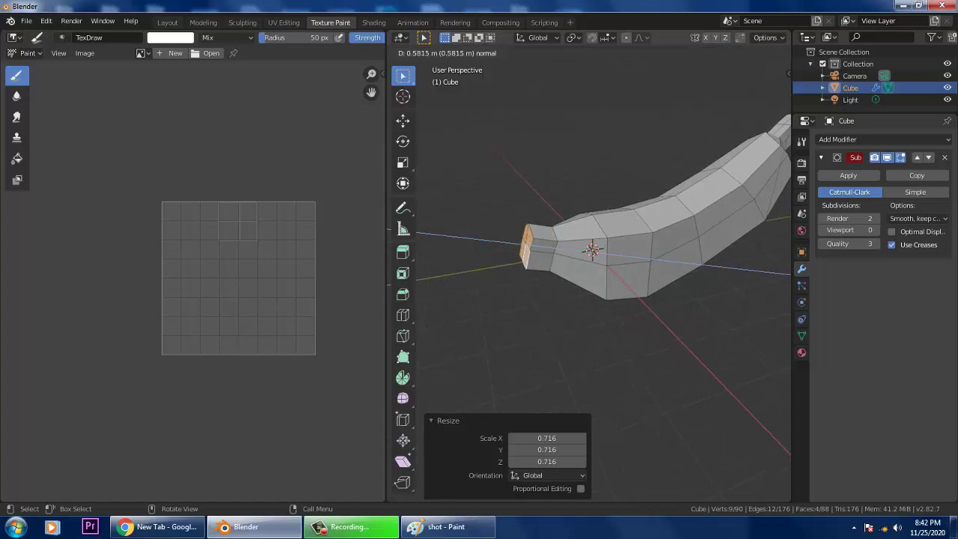
left_click(539, 264)
key("s")
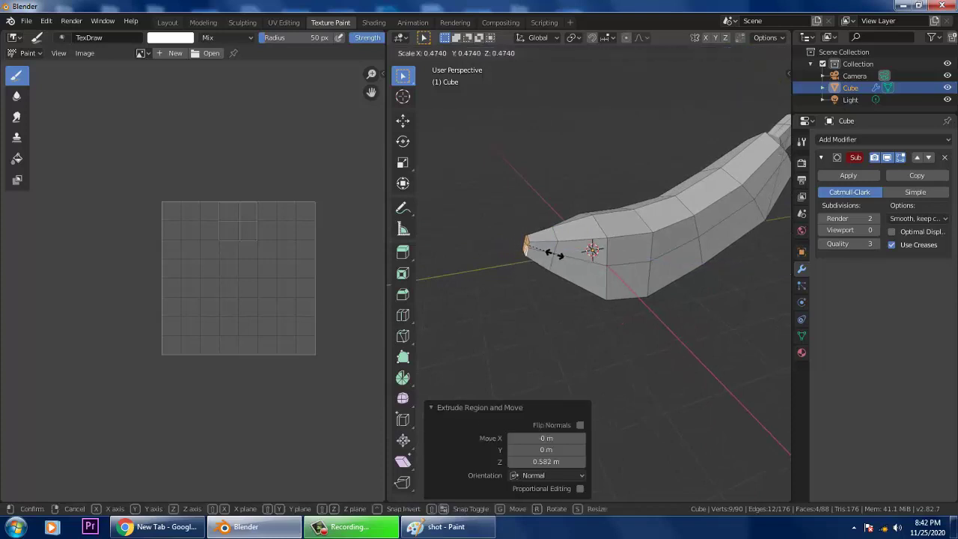
left_click(565, 257)
Raise the Subdivision Surface viewport level to 5 and inspect the tapered banana
scroll(565, 257, "down", 3)
middle_click_drag(565, 257, 529, 259)
scroll(502, 261, "up", 2)
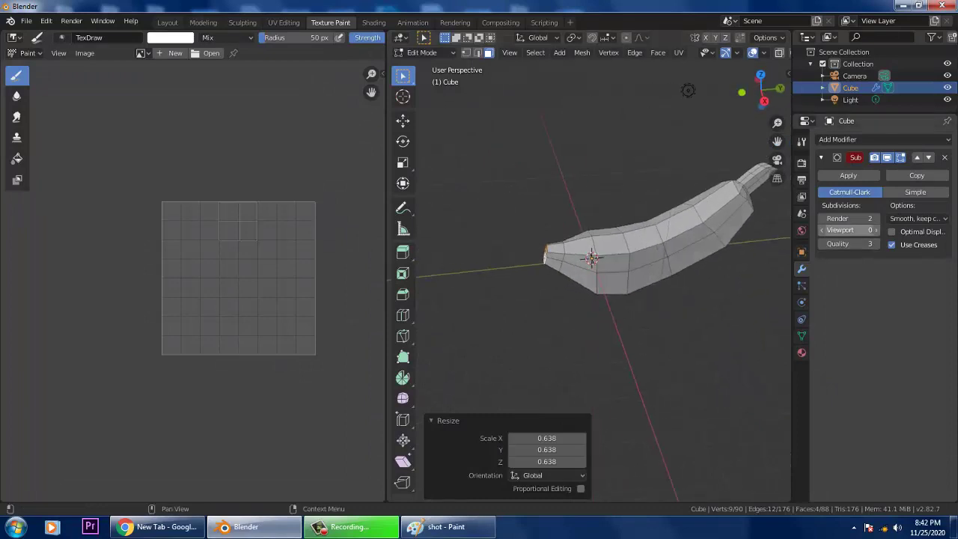
left_click(871, 230)
left_click(871, 230)
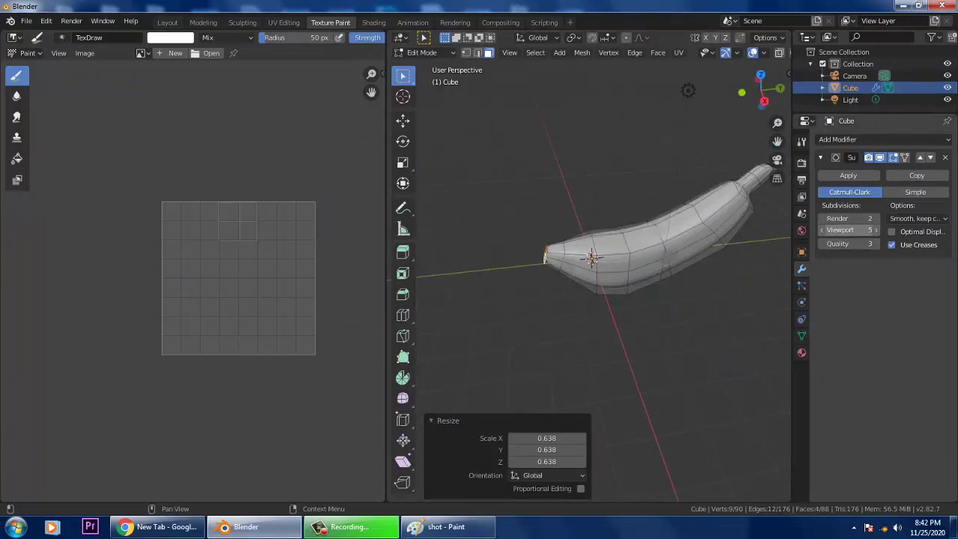
scroll(629, 269, "up", 2)
middle_click_drag(584, 258, 528, 288)
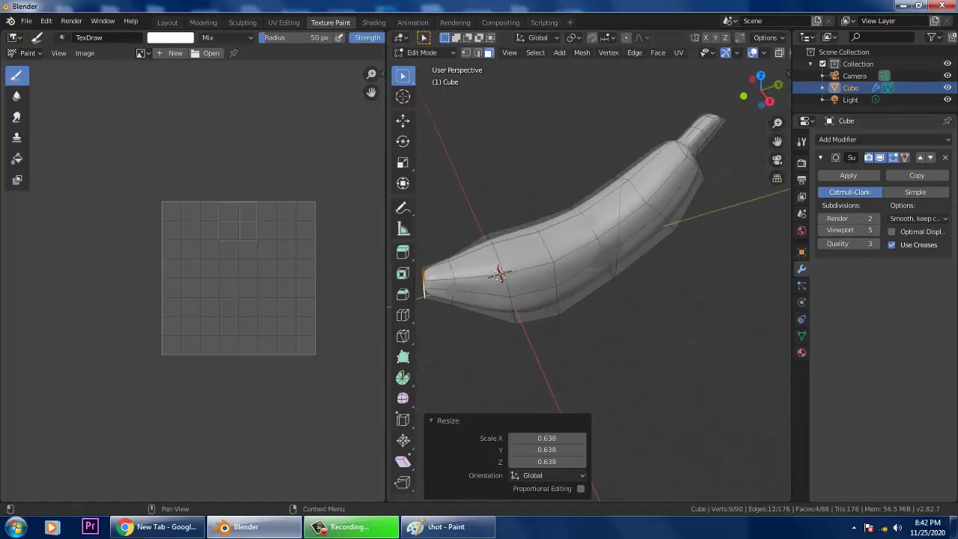
Try to apply the Subdivision Surface modifier, and switch the banana back to Vertex Paint mode through Object Mode
left_click(847, 175)
left_click(422, 52)
left_click(428, 66)
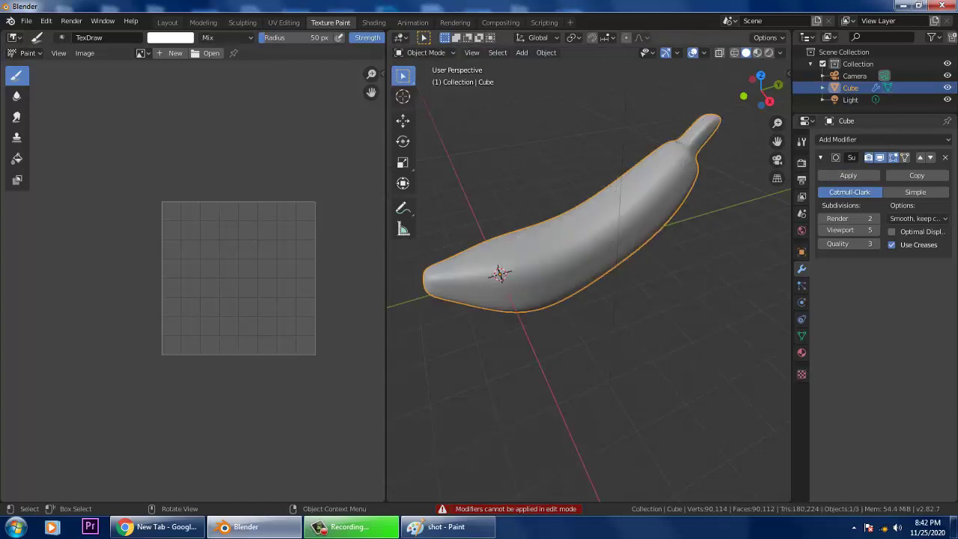
left_click(425, 53)
left_click(428, 107)
mouse_move(730, 278)
middle_mouse_down()
mouse_move(717, 255)
mouse_move(748, 282)
mouse_move(717, 268)
middle_mouse_up()
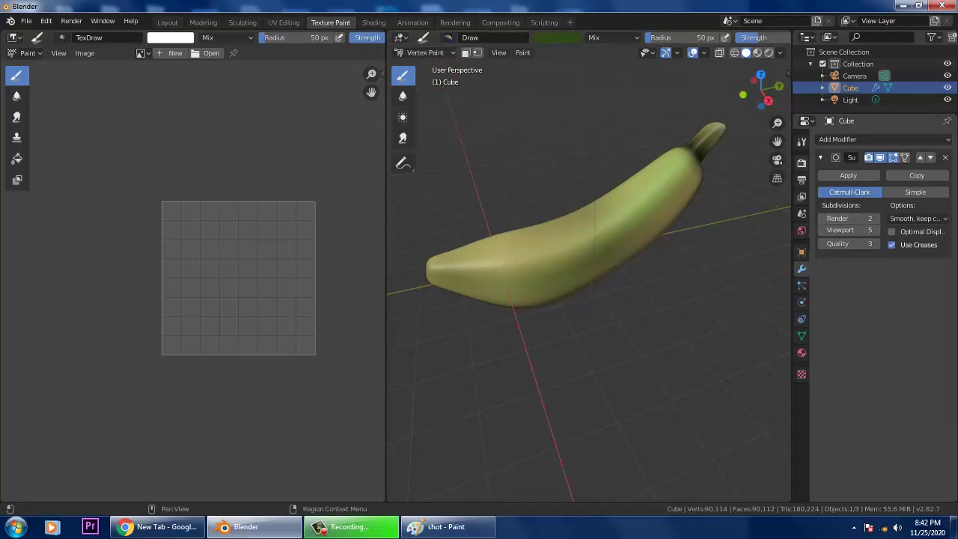
left_click(801, 180)
left_click(801, 197)
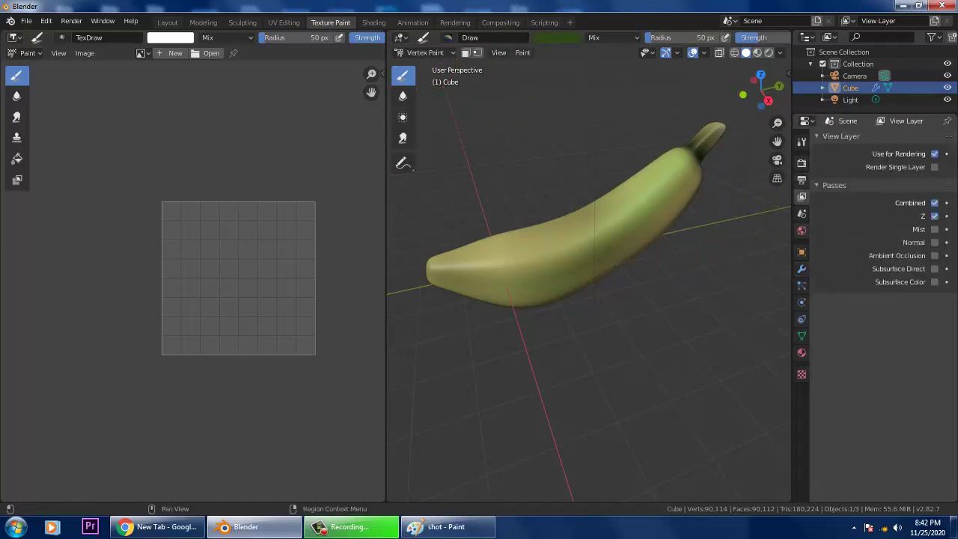
left_click(801, 231)
left_click(801, 252)
left_click(802, 269)
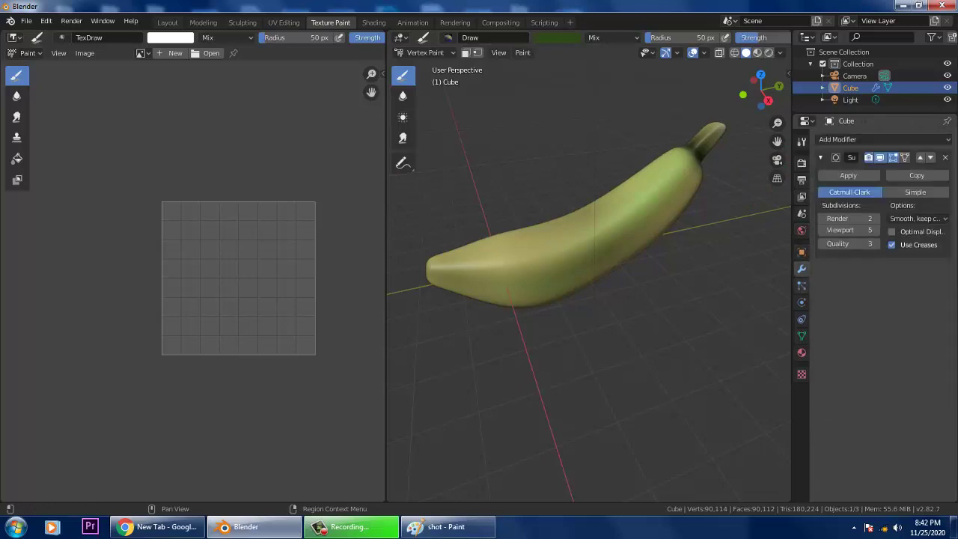
left_click(802, 286)
left_click(801, 269)
left_click(801, 286)
left_click(801, 302)
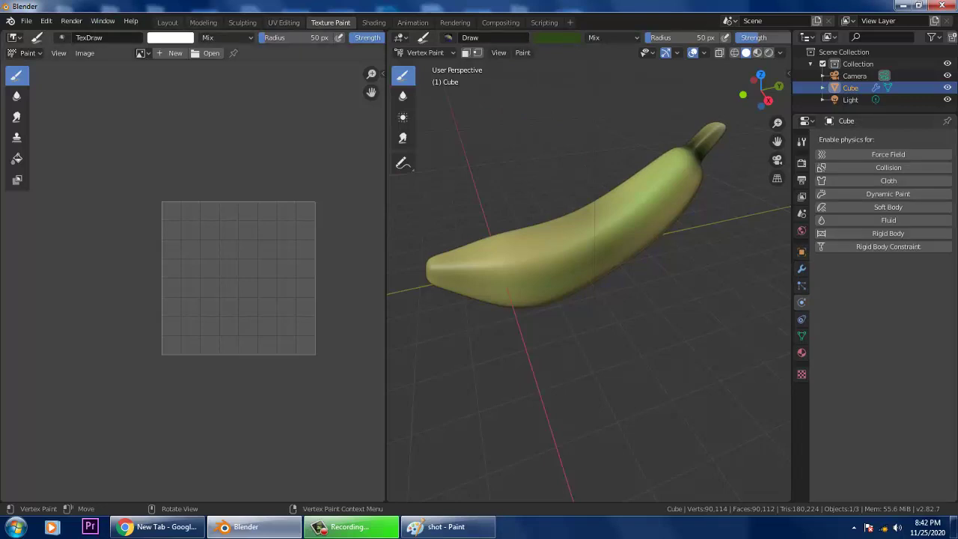
left_click(168, 23)
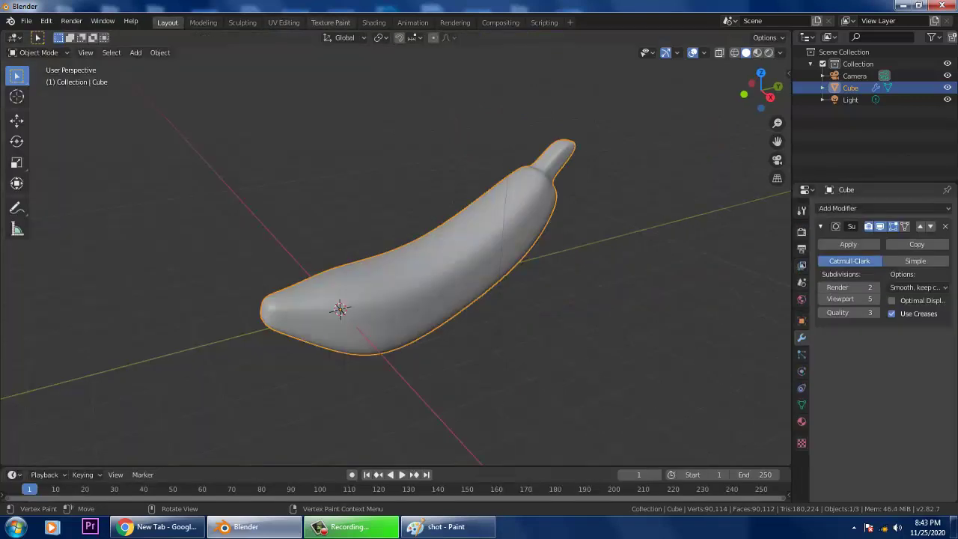
left_click(331, 22)
left_click(425, 53)
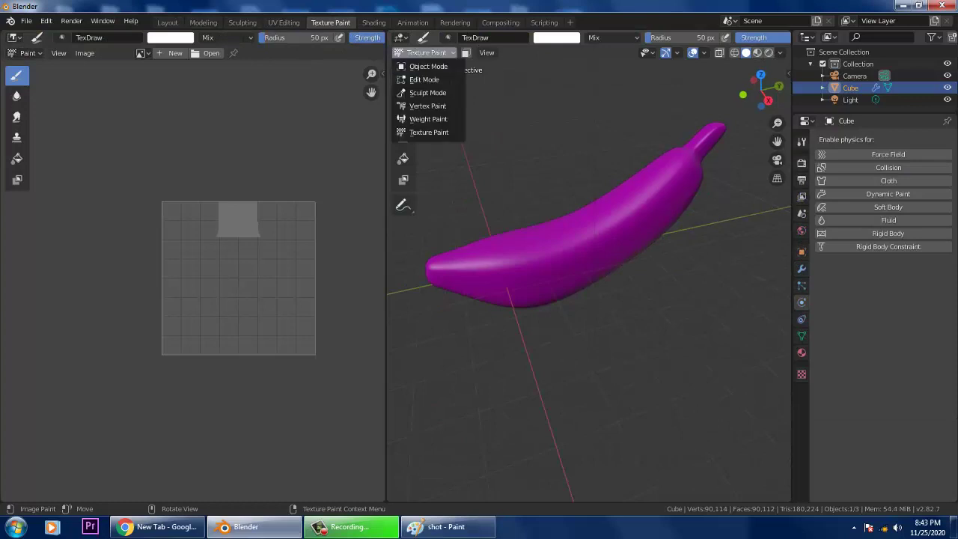
left_click(428, 106)
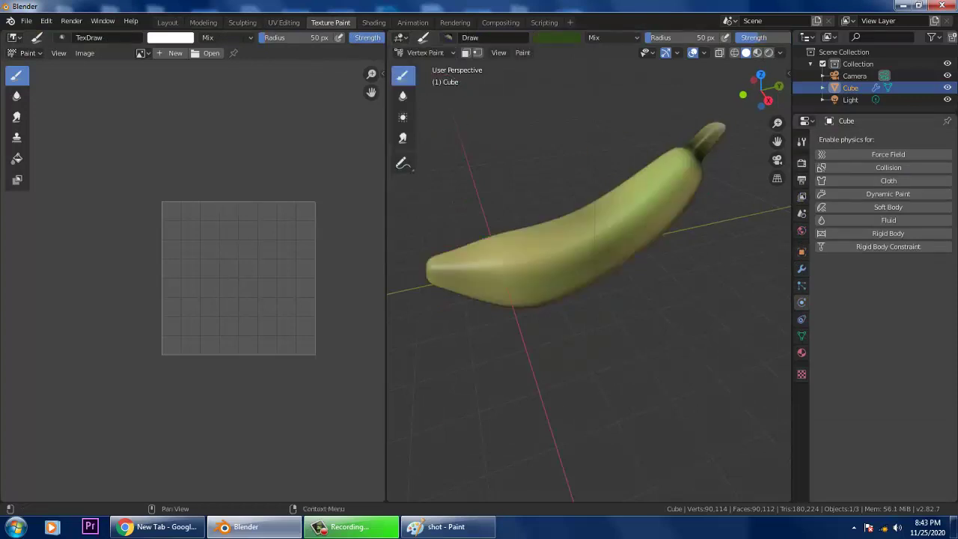
left_click(801, 318)
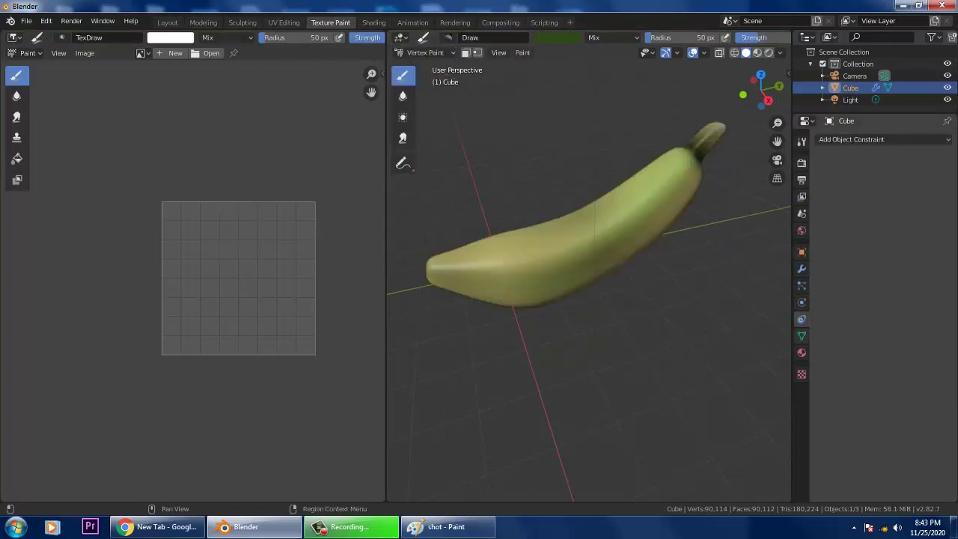
left_click(802, 336)
left_click(801, 352)
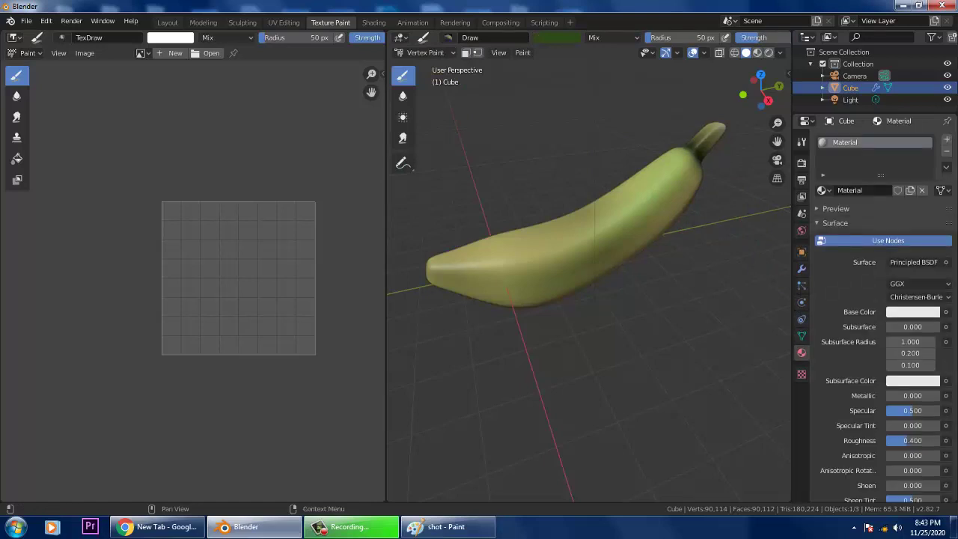
left_click(801, 373)
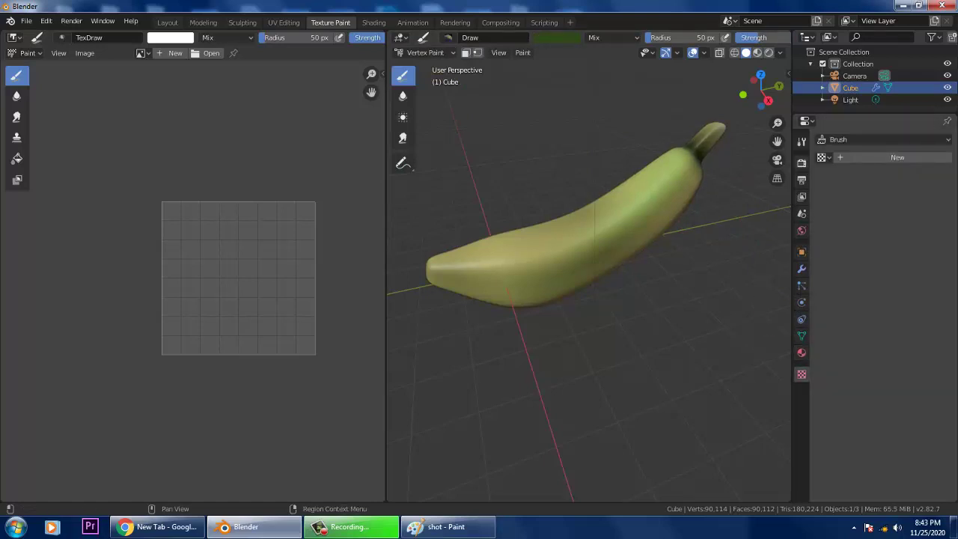
Bring back the active brush's settings and add its dark green to the color palette
left_click(801, 141)
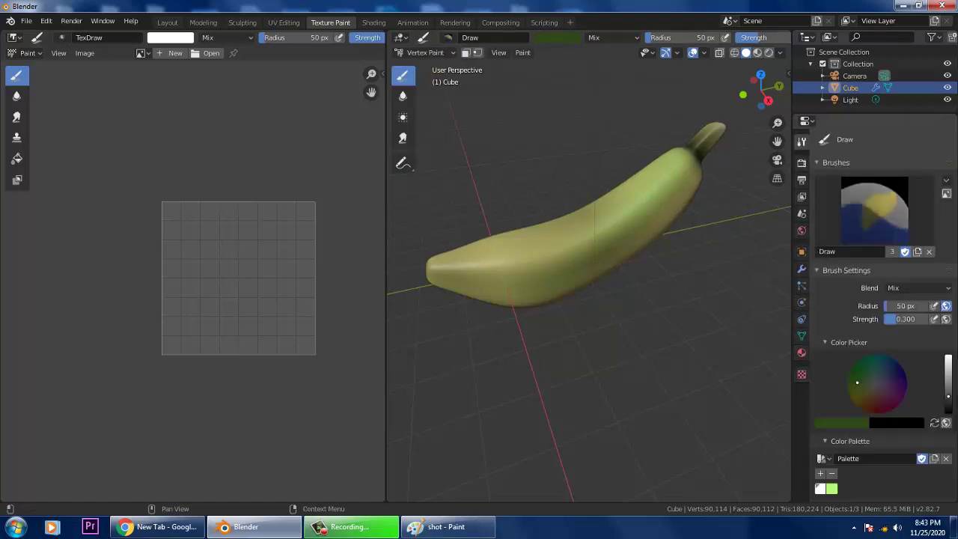
scroll(883, 314, "down", 5)
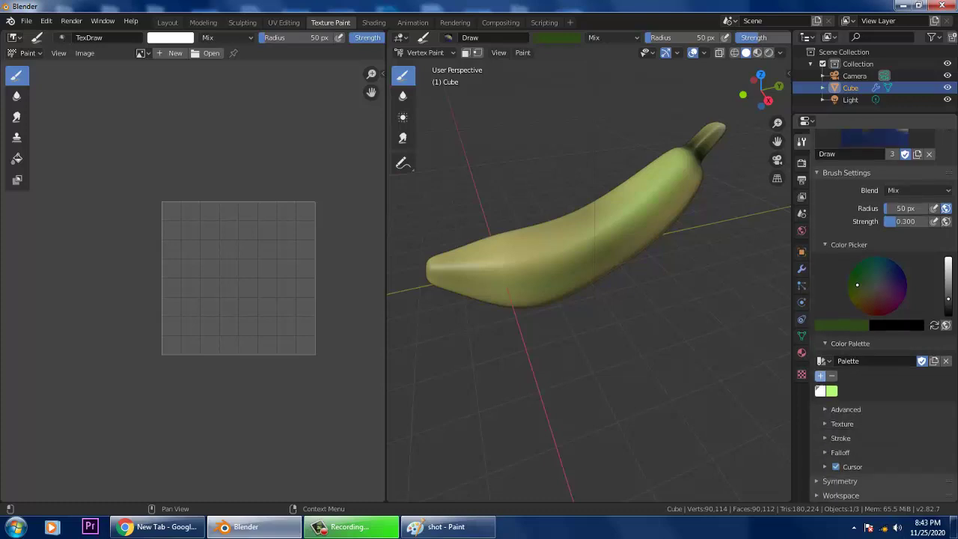
left_click(820, 390)
Set the brush color to a very dark olive and paint it over the banana's stem
mouse_move(876, 286)
left_mouse_down()
mouse_move(858, 291)
mouse_move(865, 276)
mouse_move(872, 304)
mouse_move(859, 289)
left_mouse_up()
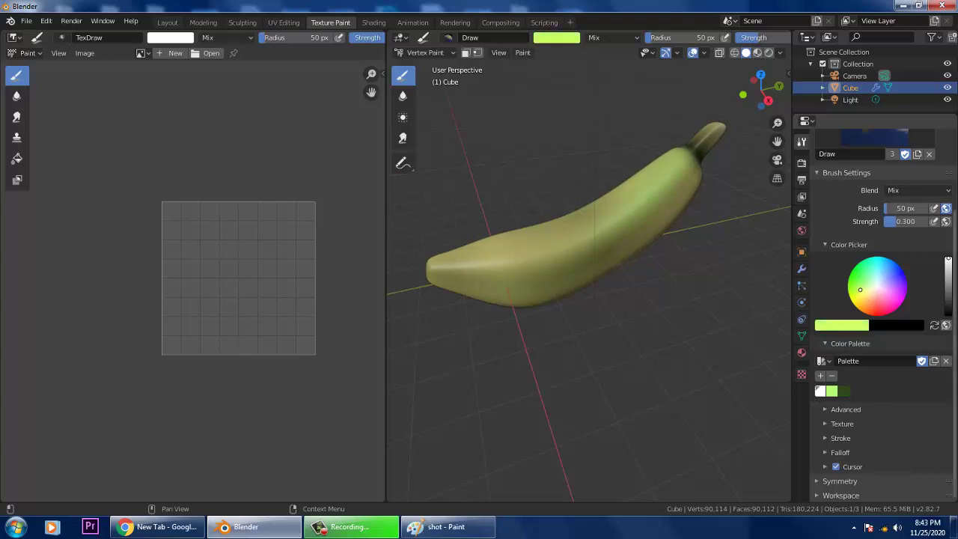
left_click_drag(948, 292, 948, 307)
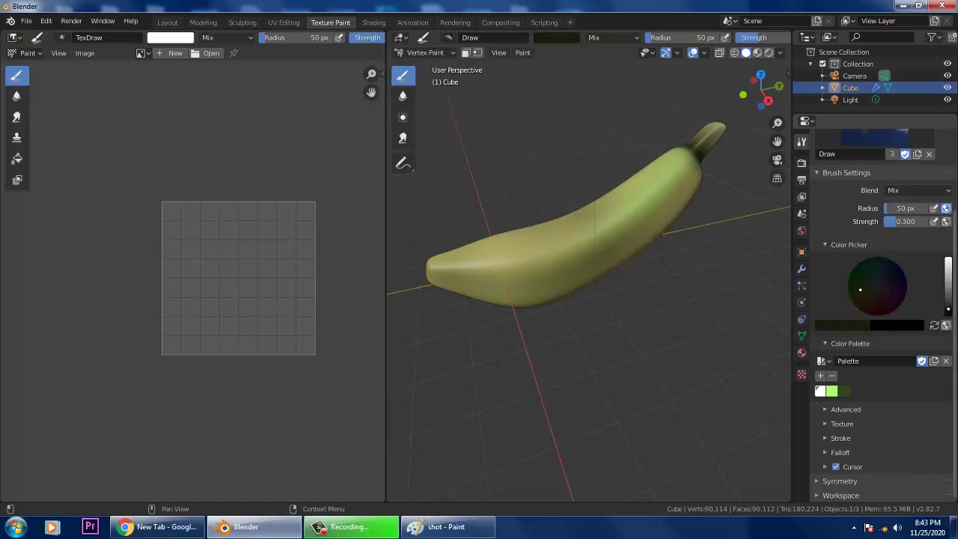
left_click_drag(703, 147, 707, 134)
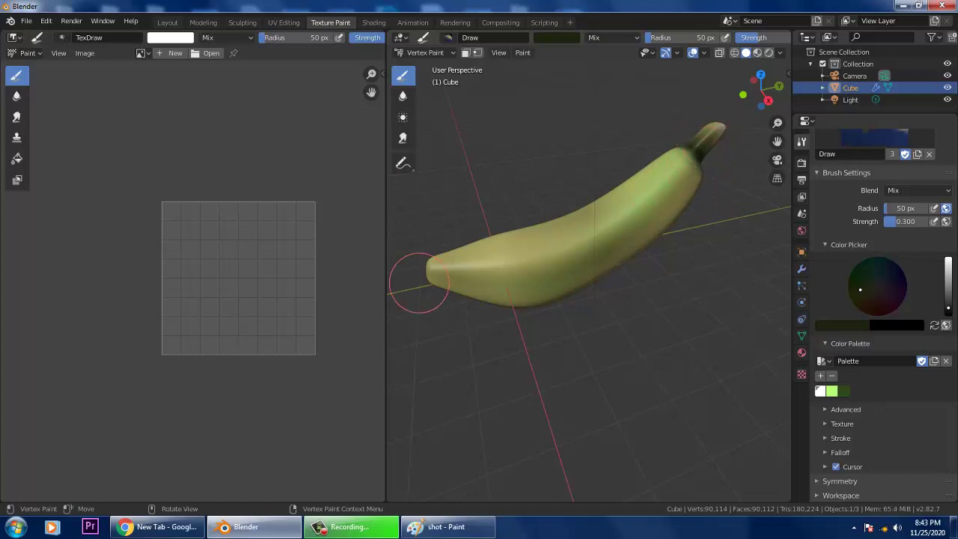
Paint the very dark olive over the banana's tapered tip and check it from other angles
left_click(427, 260)
left_click_drag(510, 320, 508, 342)
mouse_move(508, 341)
middle_mouse_down()
mouse_move(680, 322)
mouse_move(653, 263)
mouse_move(655, 179)
middle_mouse_up()
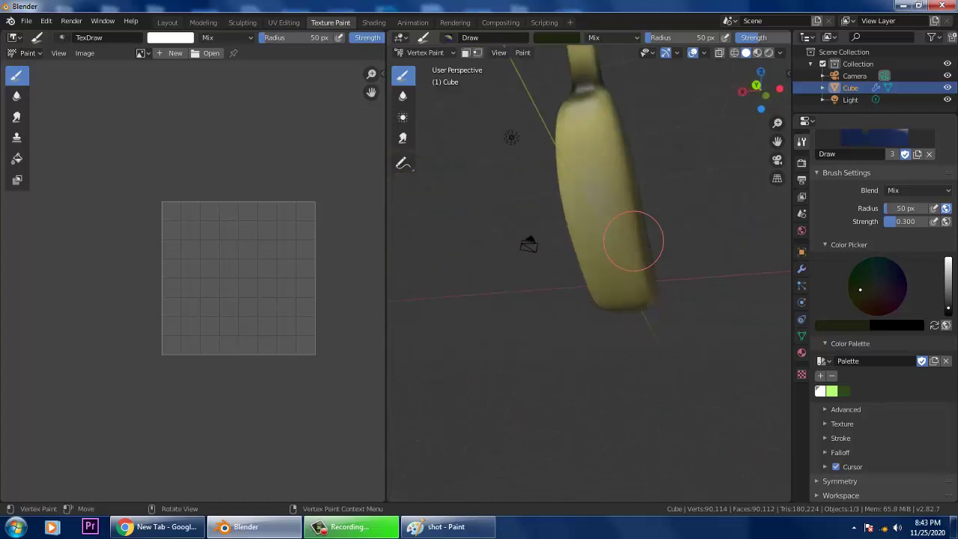
middle_click_drag(618, 133, 723, 154)
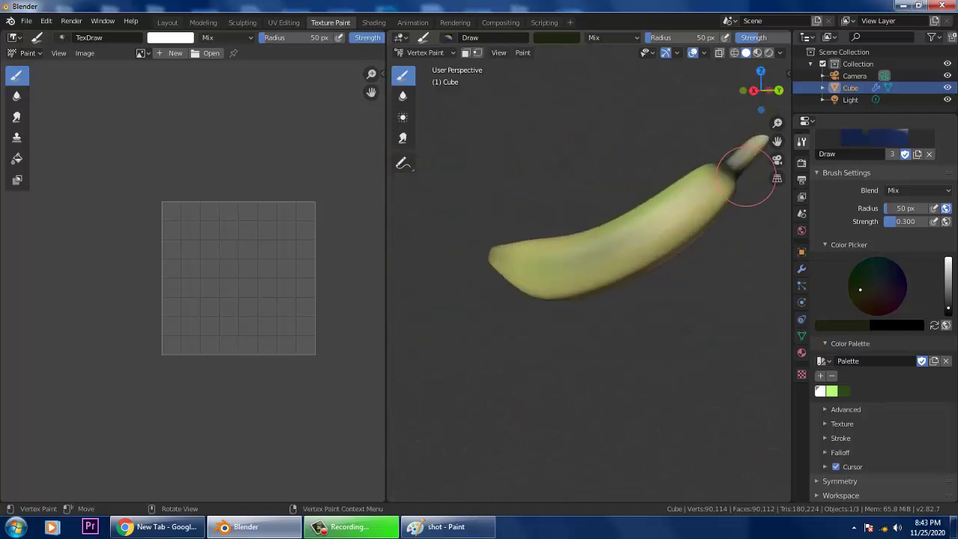
Paint light dark-olive shading strokes along the banana's body from the stem end towards the tip on one side
middle_click_drag(645, 265, 710, 341)
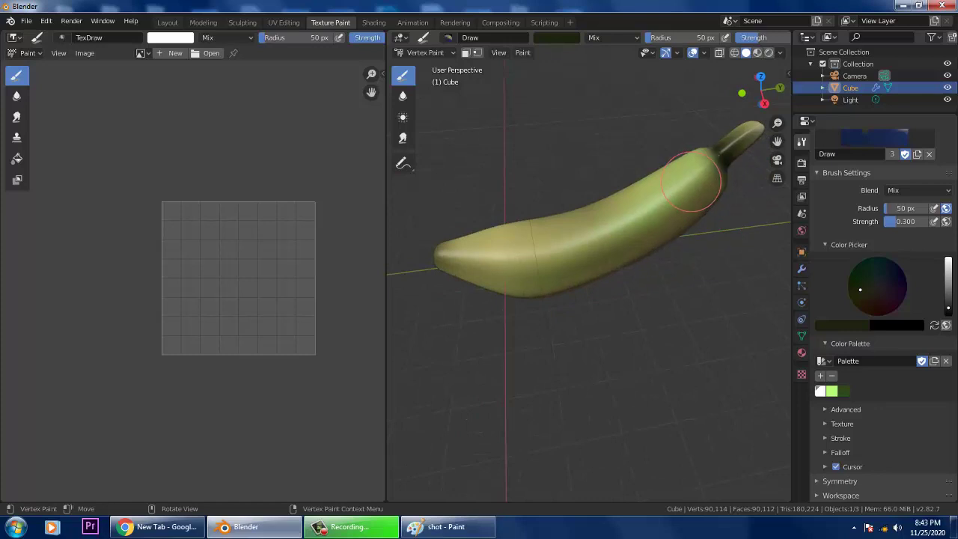
left_click_drag(689, 182, 609, 225)
left_click_drag(682, 200, 578, 218)
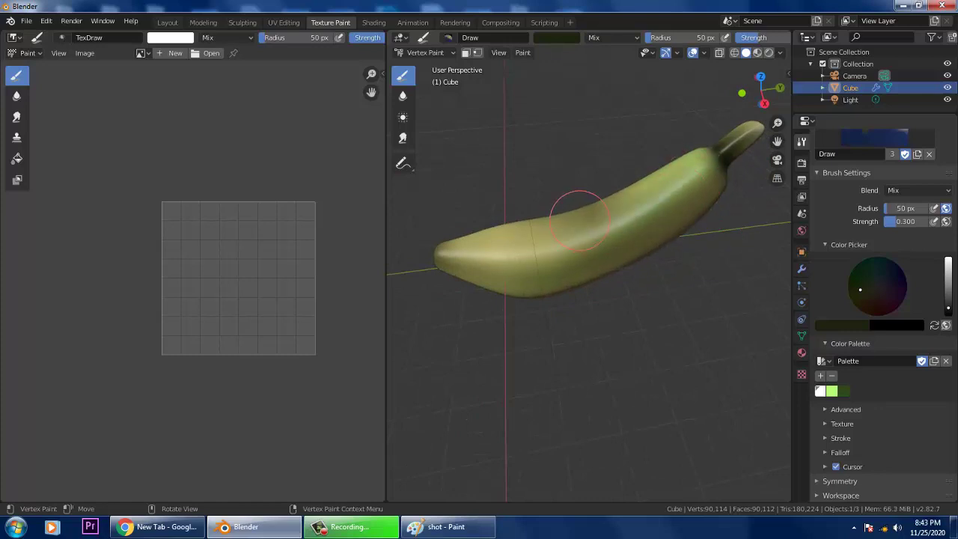
left_click_drag(671, 187, 522, 254)
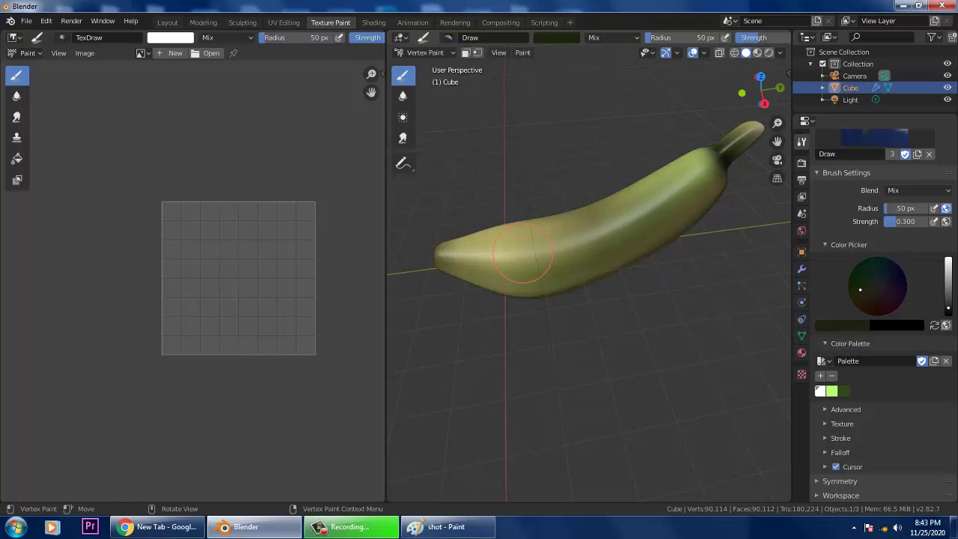
mouse_move(731, 343)
middle_mouse_down()
mouse_move(688, 240)
mouse_move(552, 214)
mouse_move(631, 207)
middle_mouse_up()
left_click_drag(653, 199, 573, 265)
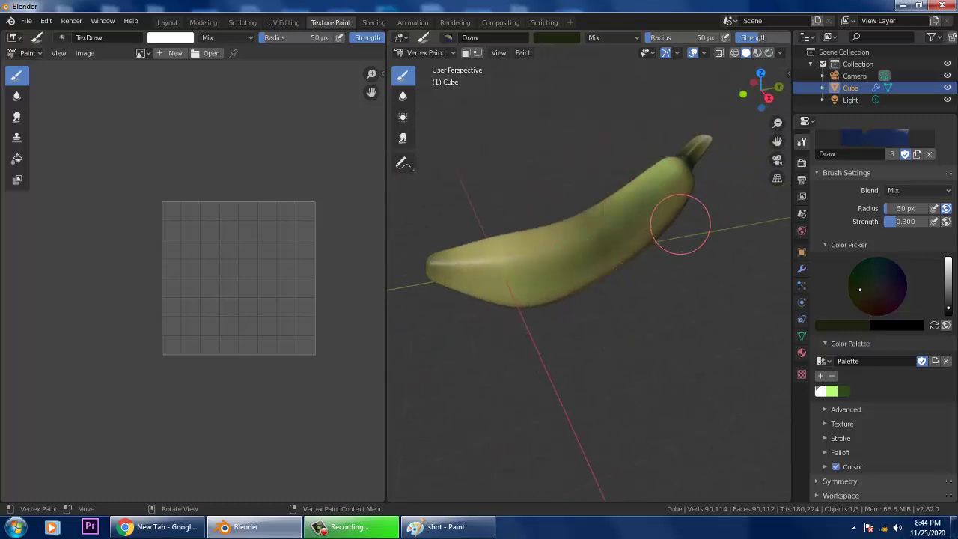
left_click_drag(680, 225, 604, 239)
left_click_drag(680, 173, 501, 244)
Shade the opposite side of the banana's body with a long dark olive stroke
middle_click_drag(560, 245, 755, 252)
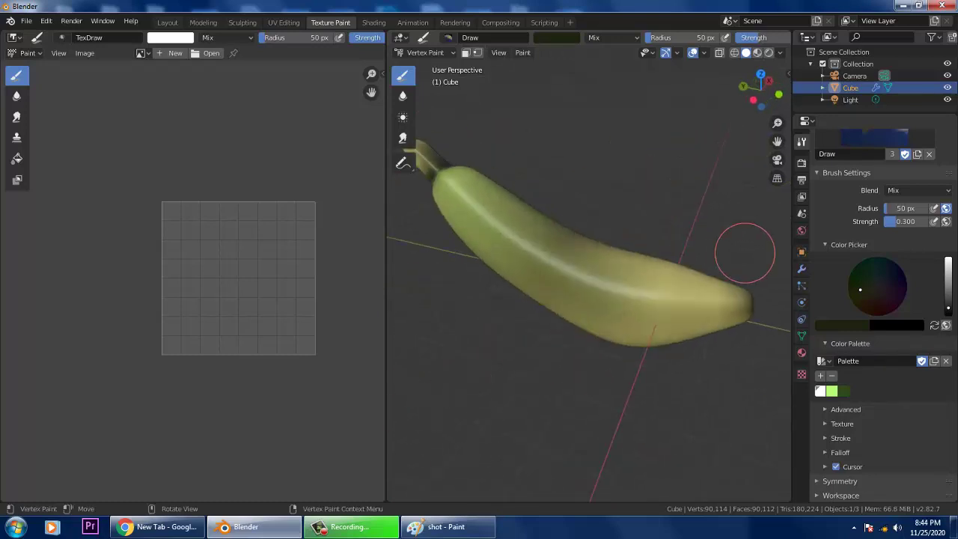
mouse_move(497, 192)
left_mouse_down()
mouse_move(604, 293)
mouse_move(666, 301)
left_mouse_up()
middle_click_drag(666, 301, 562, 311)
middle_click_drag(634, 289, 538, 297)
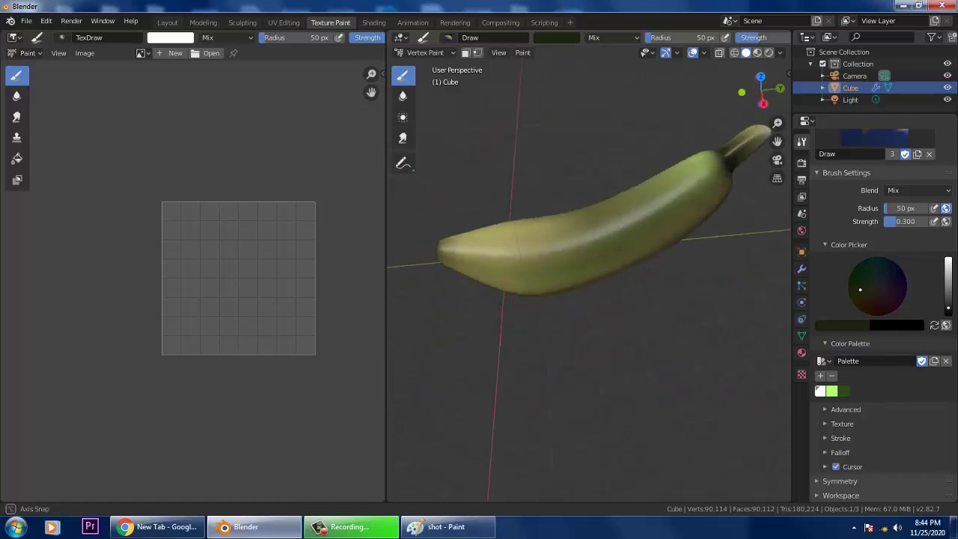
Set the brush color to a medium green, paint it over the stem end of the body and inspect both sides
left_click_drag(948, 307, 948, 279)
left_click(862, 278)
mouse_move(861, 278)
left_mouse_down()
mouse_move(853, 270)
mouse_move(859, 284)
left_mouse_up()
mouse_move(708, 185)
left_mouse_down()
mouse_move(716, 190)
mouse_move(739, 137)
mouse_move(654, 192)
mouse_move(623, 241)
left_mouse_up()
middle_click_drag(623, 241, 830, 253)
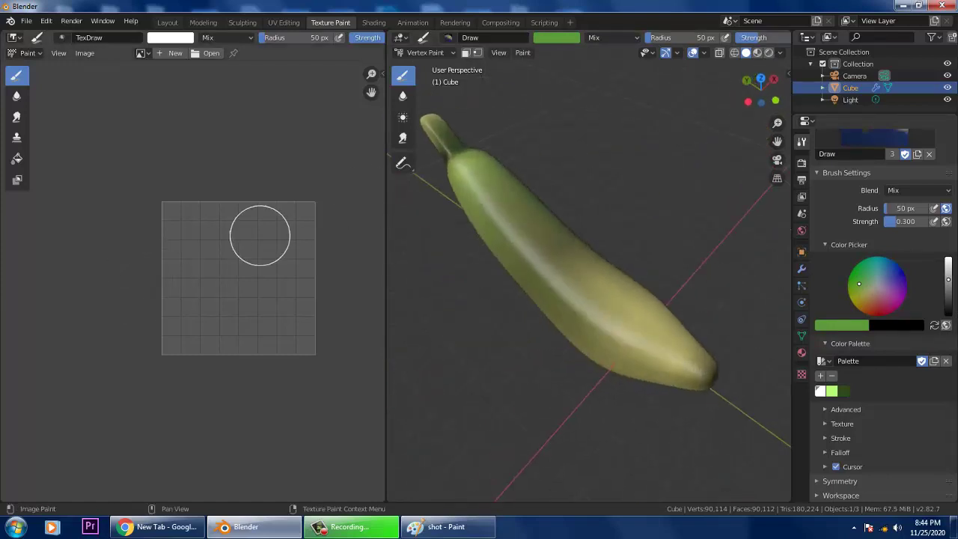
middle_click_drag(574, 326, 382, 298)
middle_click_drag(592, 267, 586, 270)
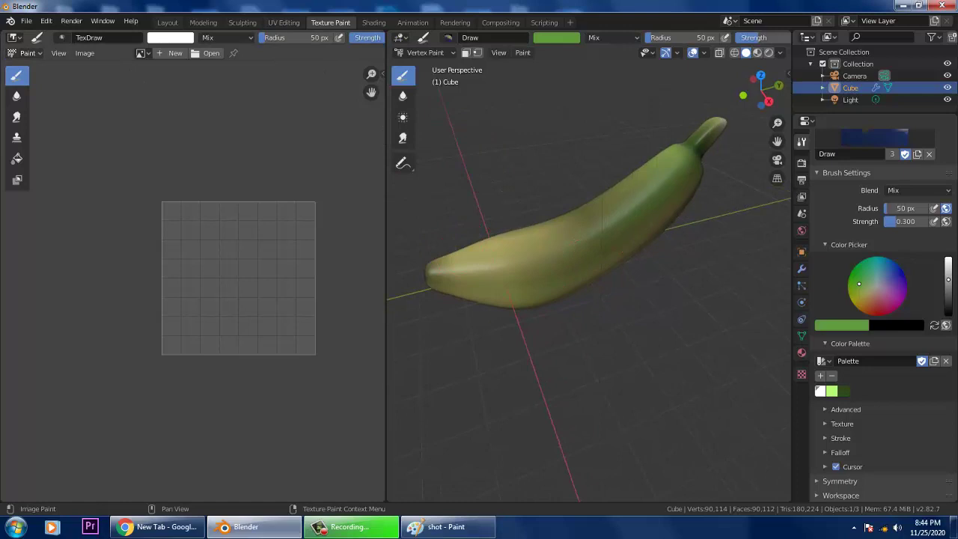
Change the image editor area to the Shader Editor, frame the material nodes and return the banana to Object Mode
left_click(27, 53)
left_click(15, 37)
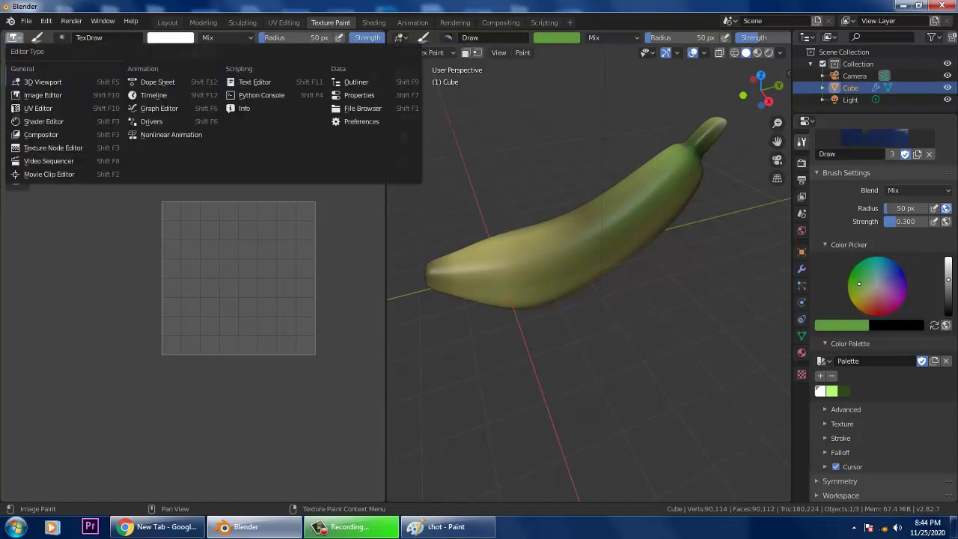
left_click(43, 121)
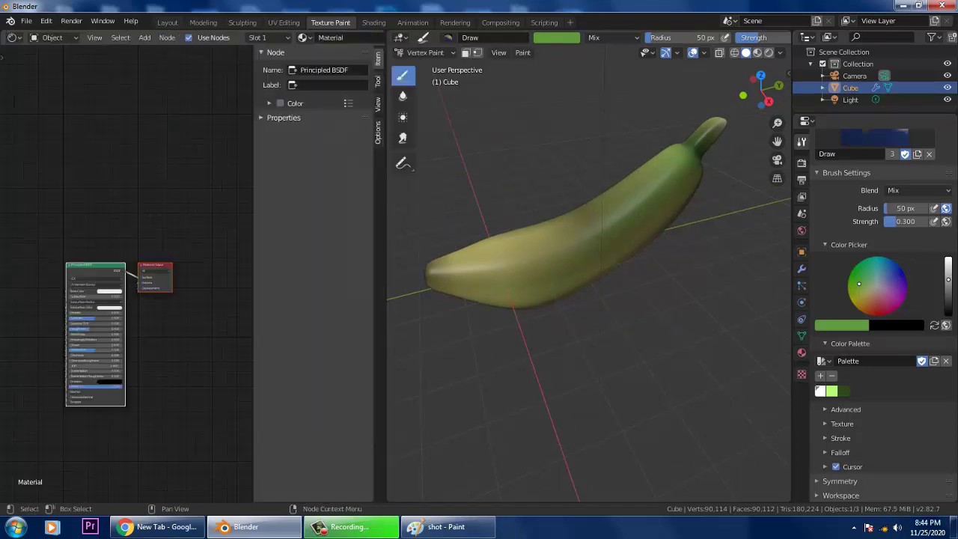
scroll(131, 275, "up", 4)
middle_click_drag(132, 275, 174, 229)
scroll(174, 229, "up", 1)
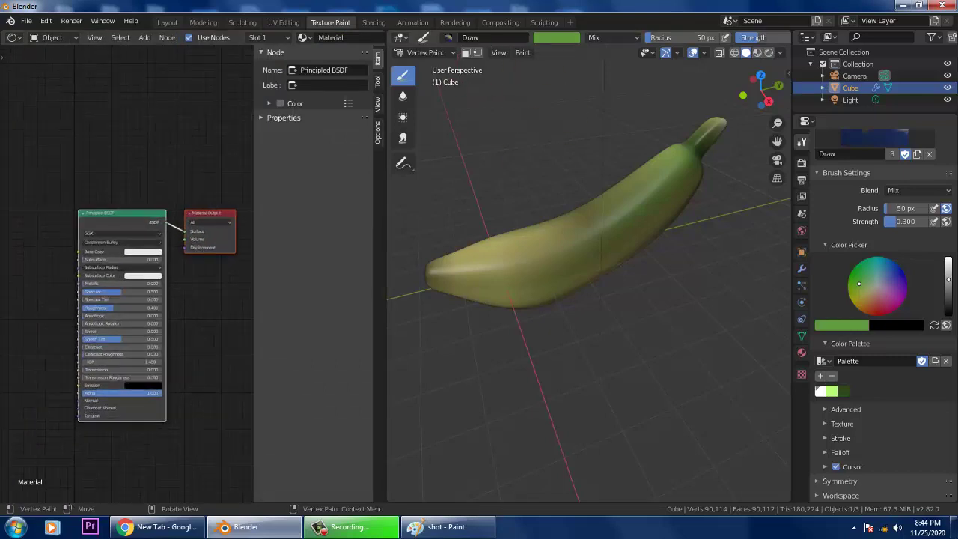
left_click(425, 53)
left_click(428, 66)
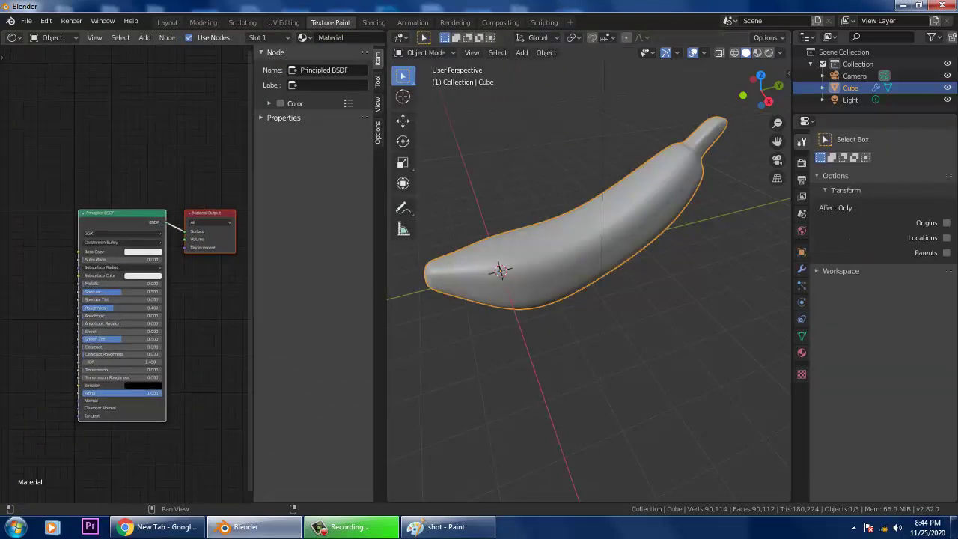
Add a Vertex Color input node and connect its Color output to the Principled BSDF's Base Color
key("shift+a")
mouse_move(86, 145)
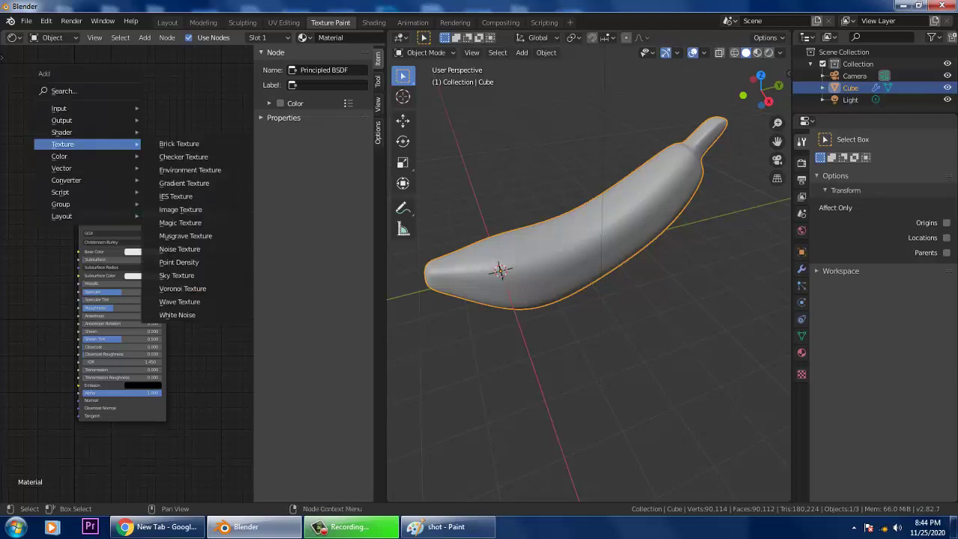
mouse_move(75, 108)
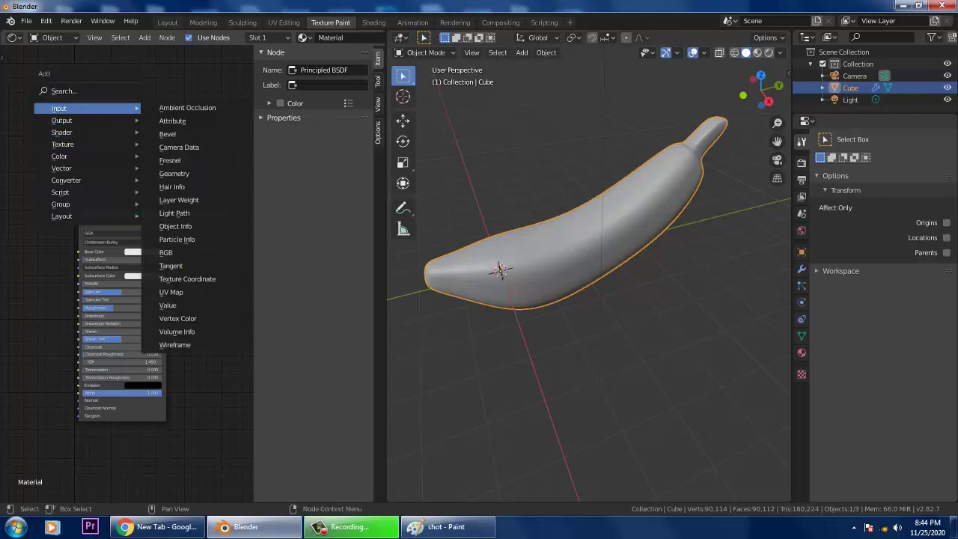
left_click(195, 319)
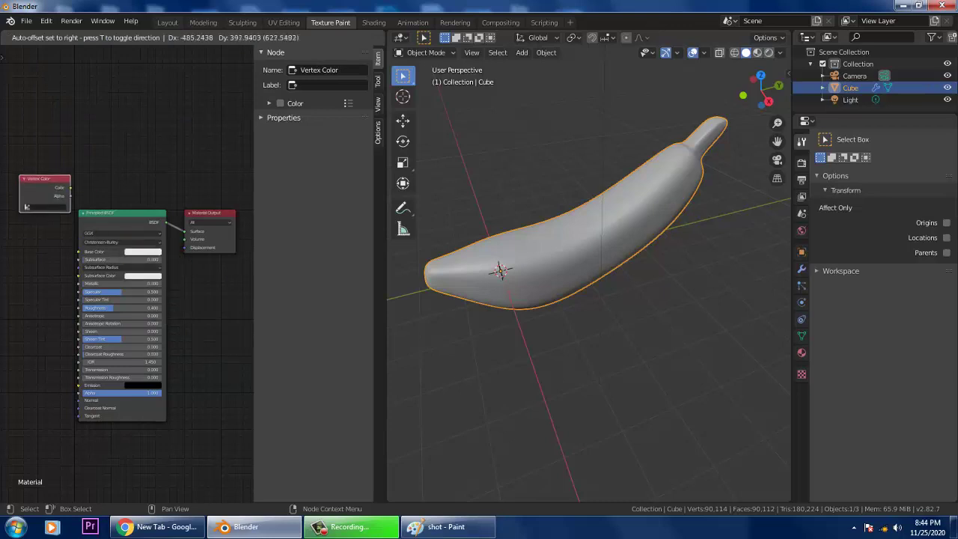
left_click(15, 172)
left_click_drag(45, 175, 79, 251)
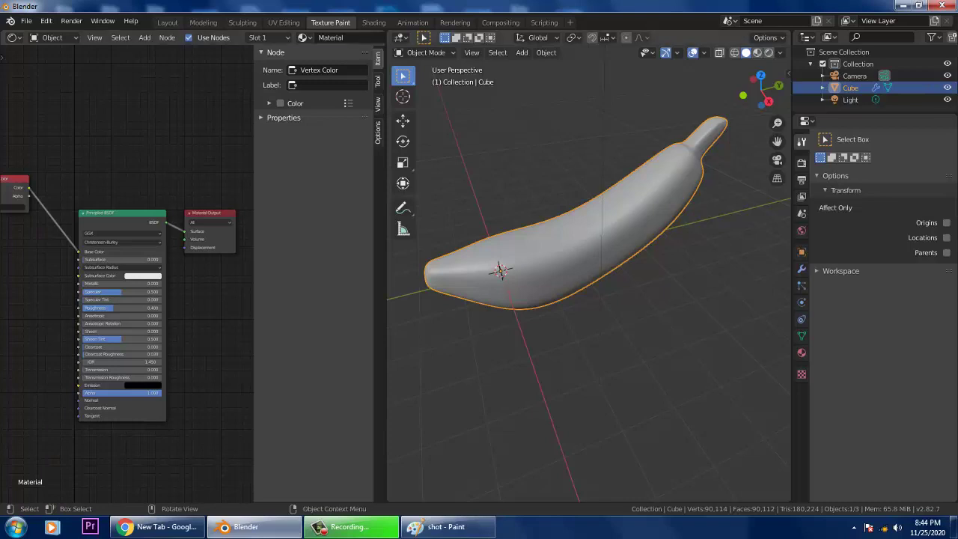
Display the banana in Material Preview shading and also connect the Vertex Color output to Subsurface Color
left_click(757, 53)
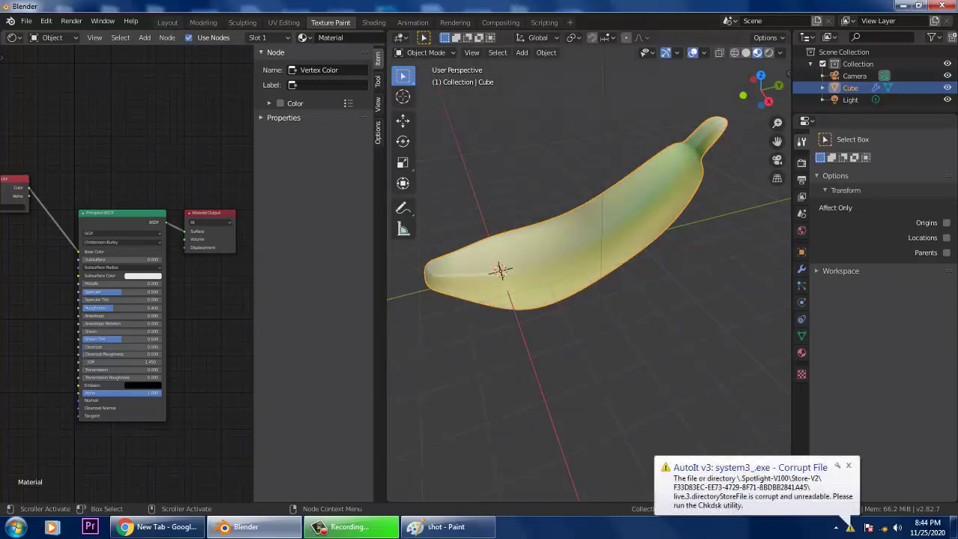
mouse_move(28, 188)
left_mouse_down()
mouse_move(72, 243)
mouse_move(78, 276)
left_mouse_up()
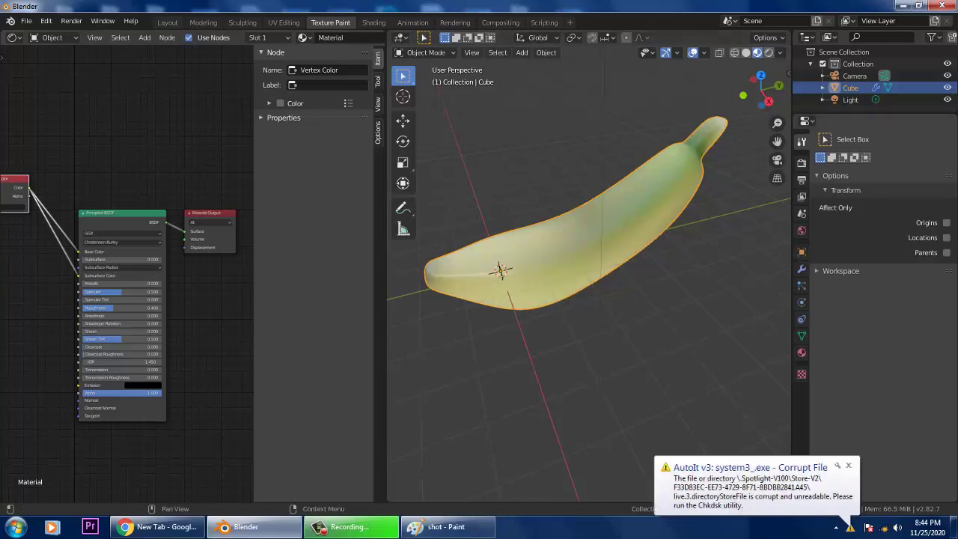
mouse_move(569, 315)
middle_mouse_down()
mouse_move(737, 315)
mouse_move(552, 306)
mouse_move(565, 306)
middle_mouse_up()
scroll(552, 305, "up", 2)
scroll(552, 305, "down", 2)
scroll(565, 306, "up", 1)
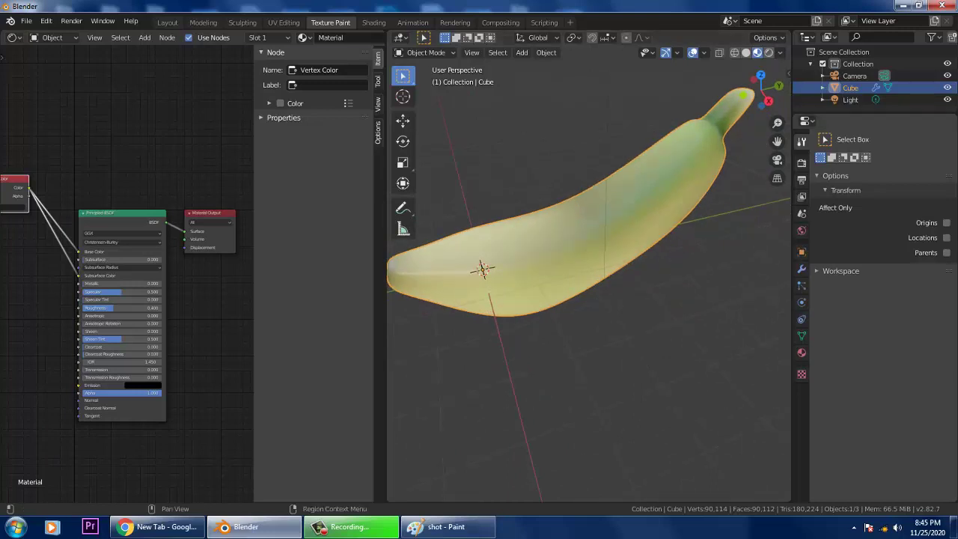
Set the render engine to Cycles, deselect the banana and raise the material's Subsurface value to about 0.3
left_click(801, 162)
left_click(917, 139)
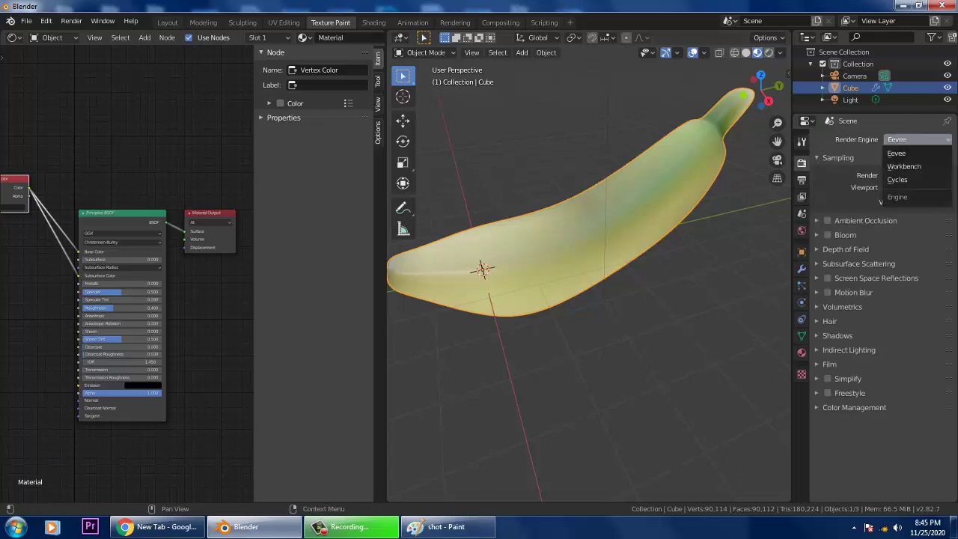
left_click(918, 180)
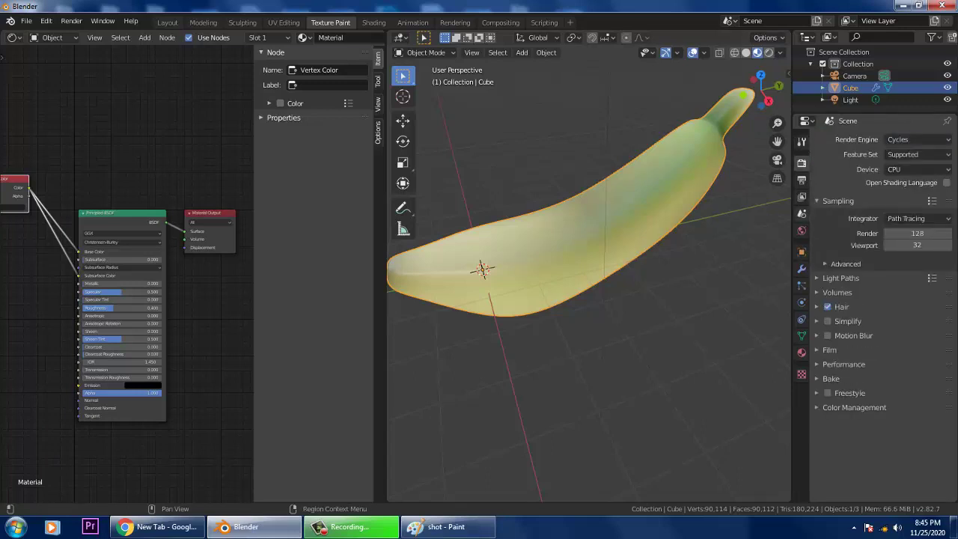
key("alt+a")
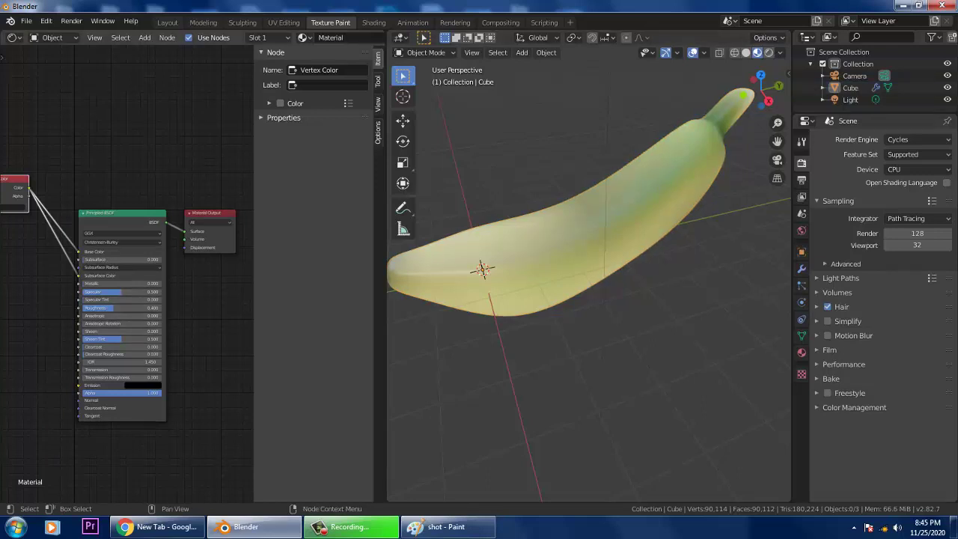
left_click_drag(112, 260, 141, 260)
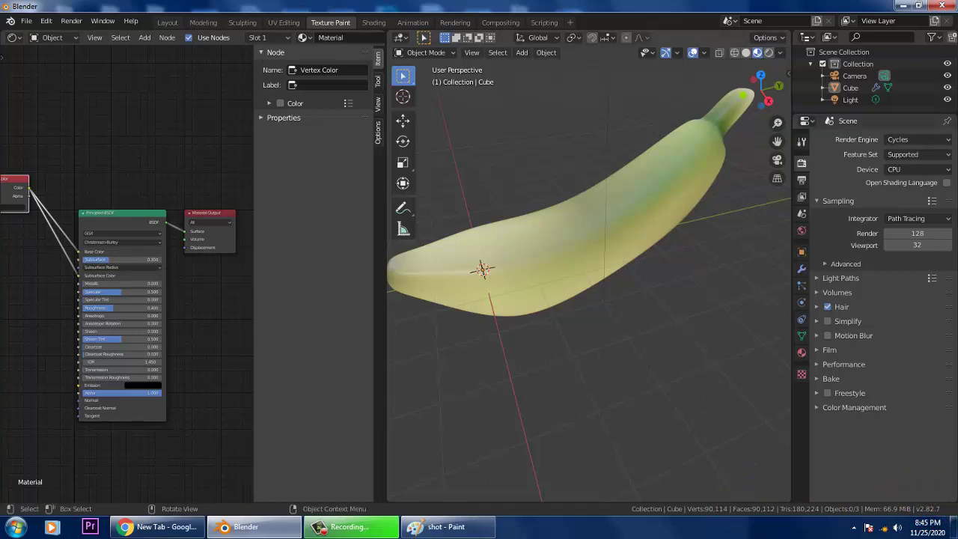
Give the world background color an Environment Texture using the hdri.jpg image from the Desktop folder
left_click(802, 229)
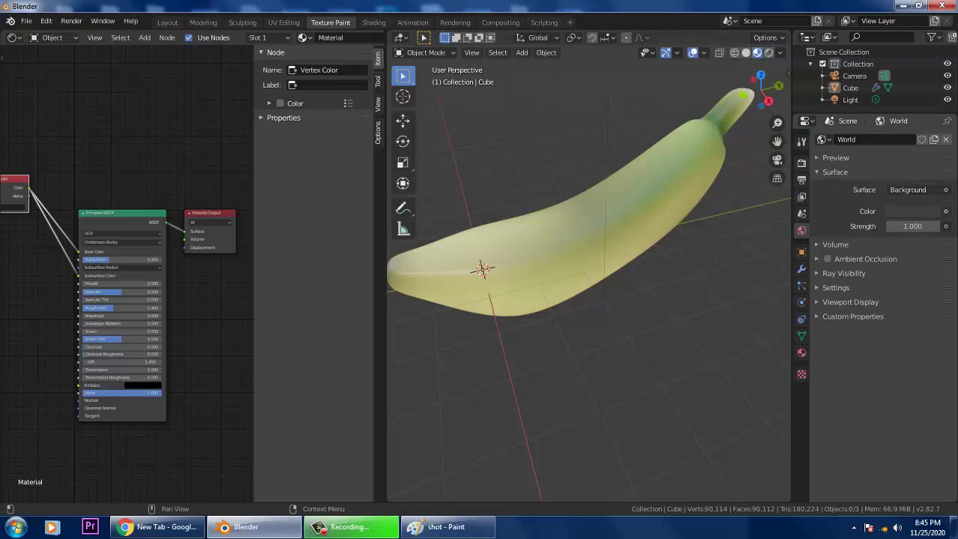
left_click(945, 211)
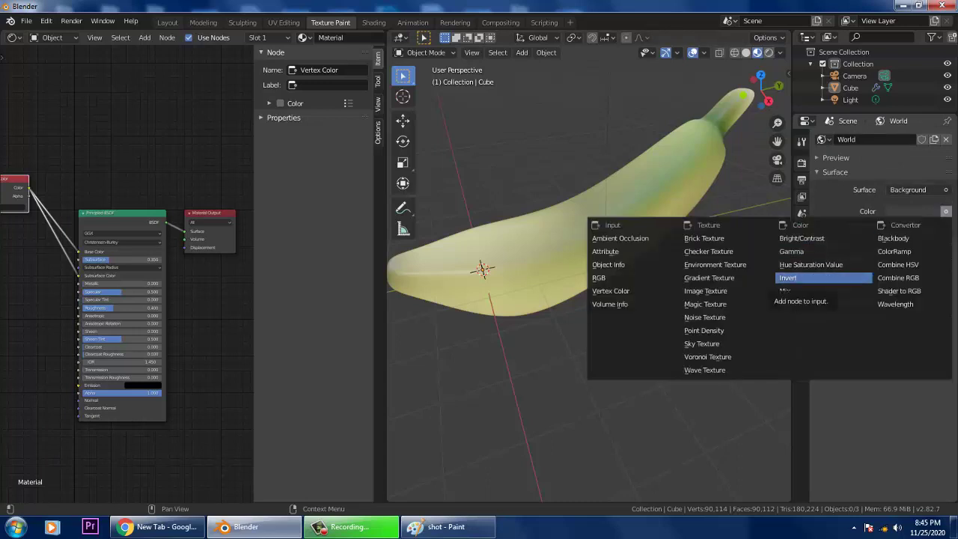
left_click(715, 264)
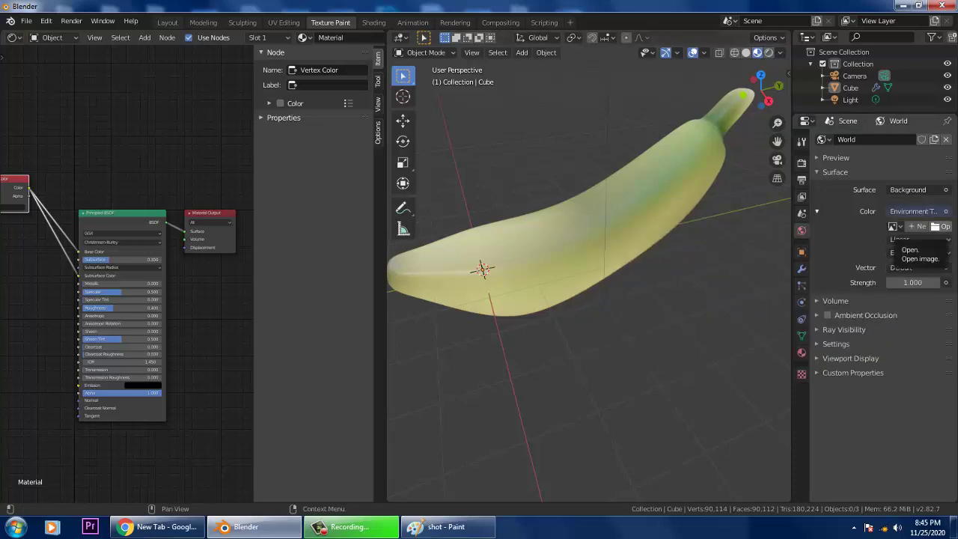
left_click(940, 226)
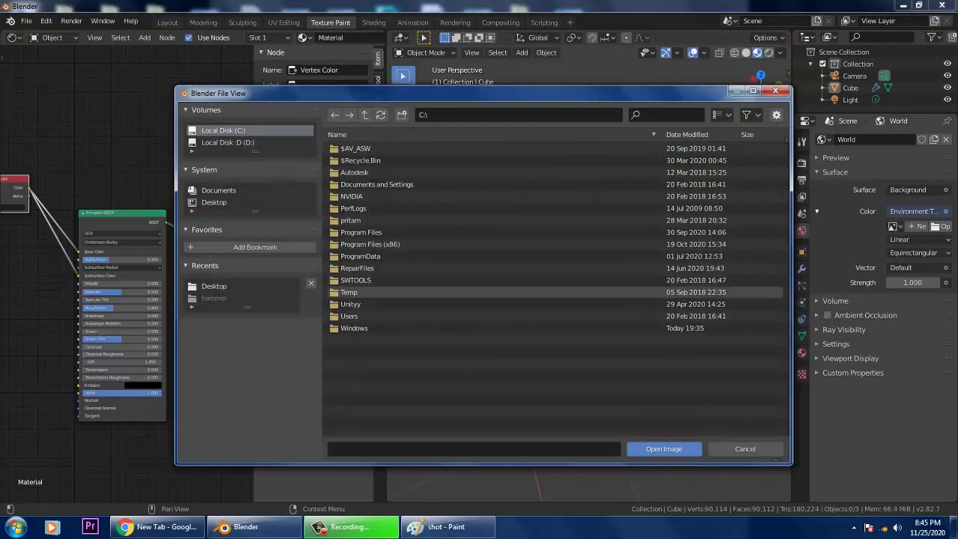
left_click(214, 285)
left_click(362, 304)
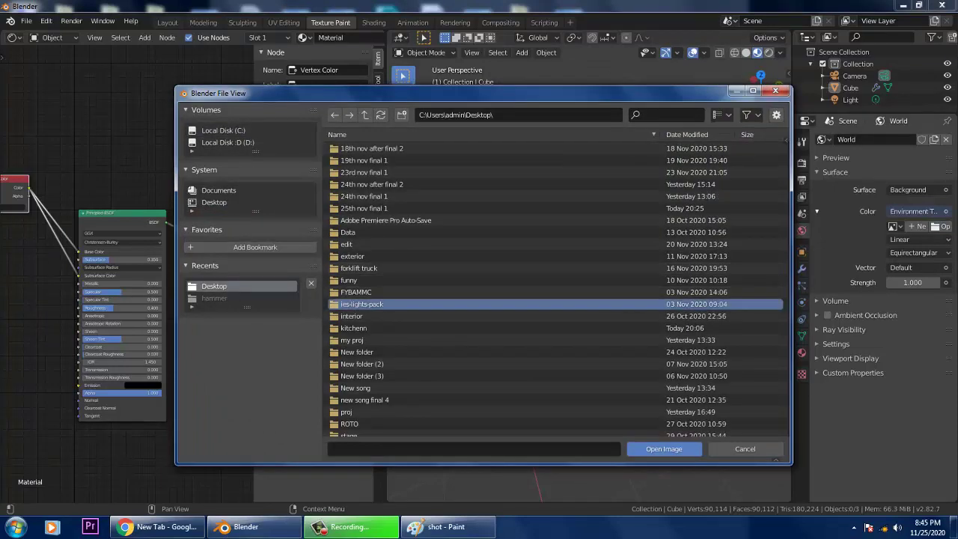
scroll(554, 351, "down", 10)
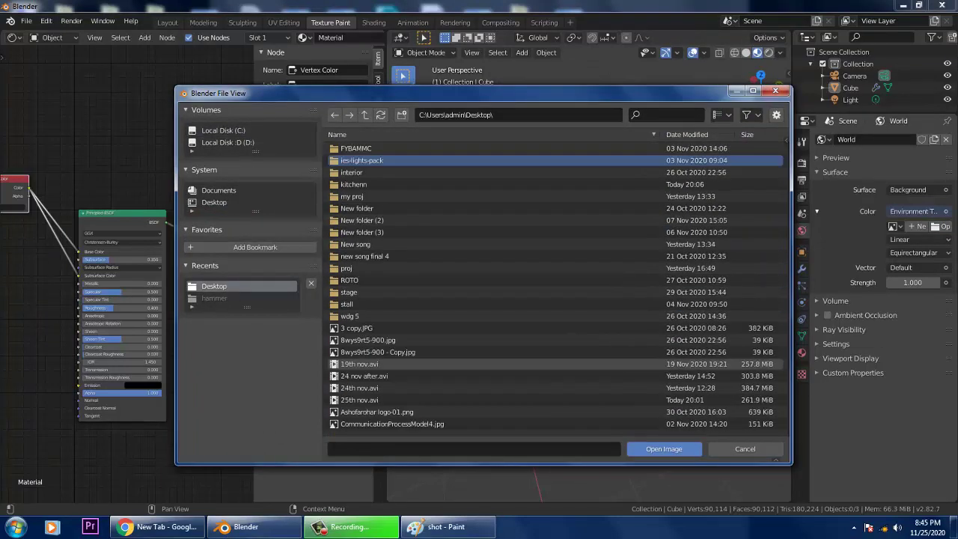
double_click(352, 315)
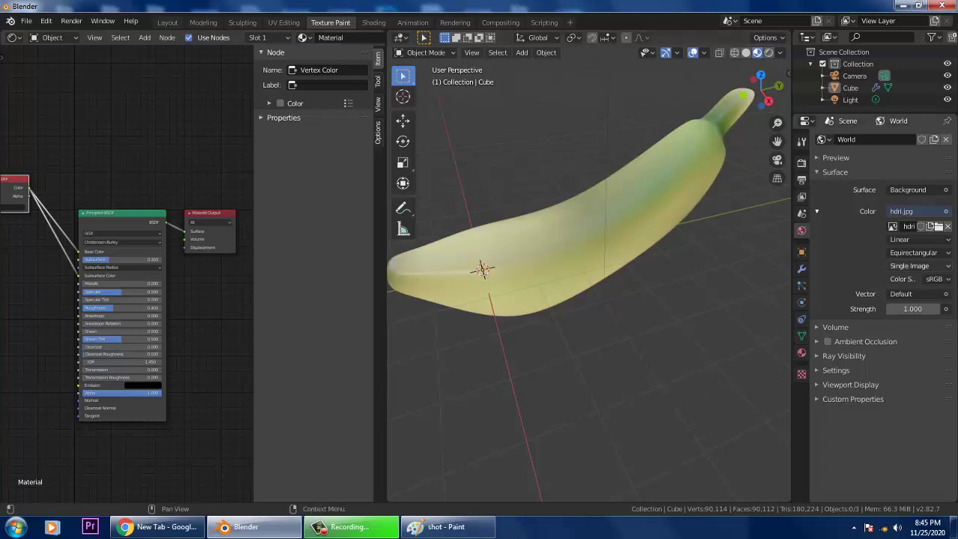
Preview the banana against the environment in Rendered shading, and return the viewport to Solid shading
scroll(589, 273, "down", 1)
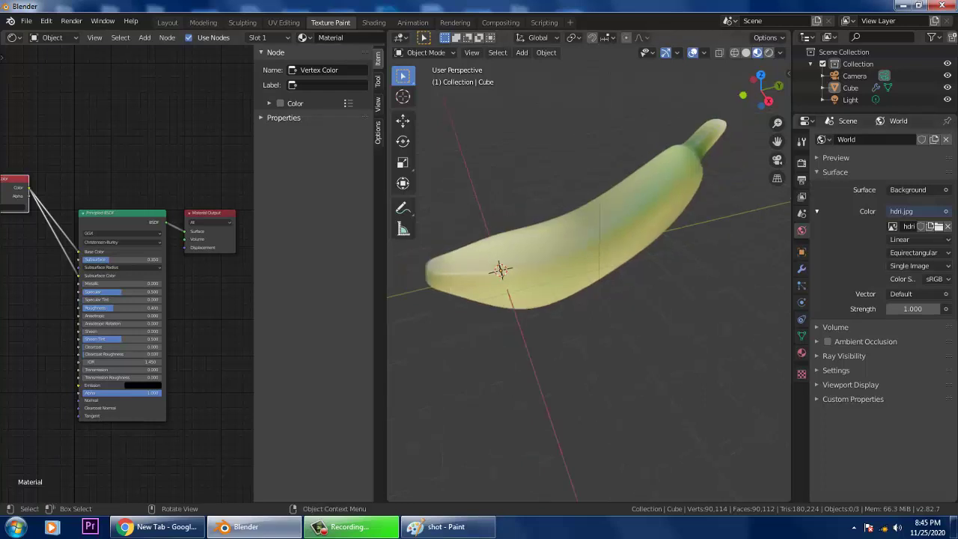
scroll(589, 273, "up", 1)
left_click(768, 53)
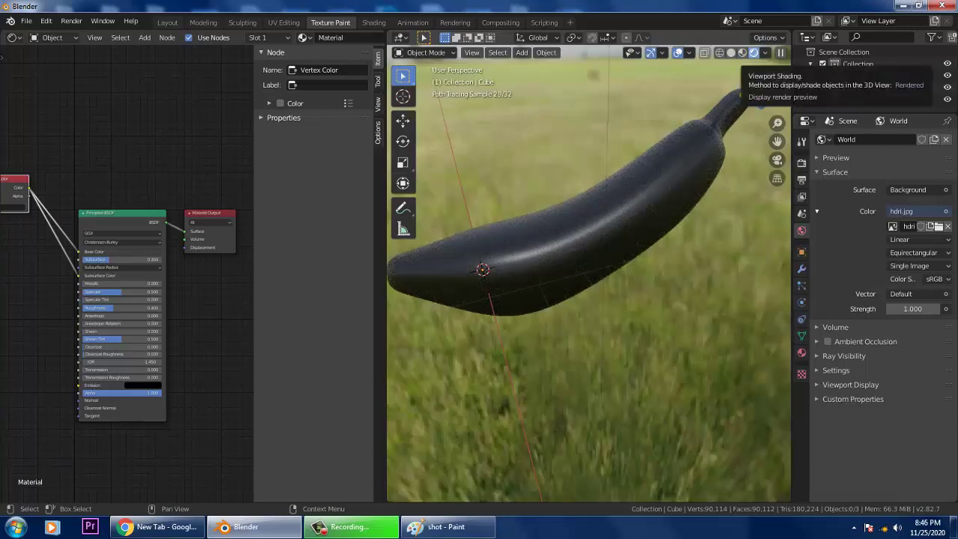
left_click(731, 53)
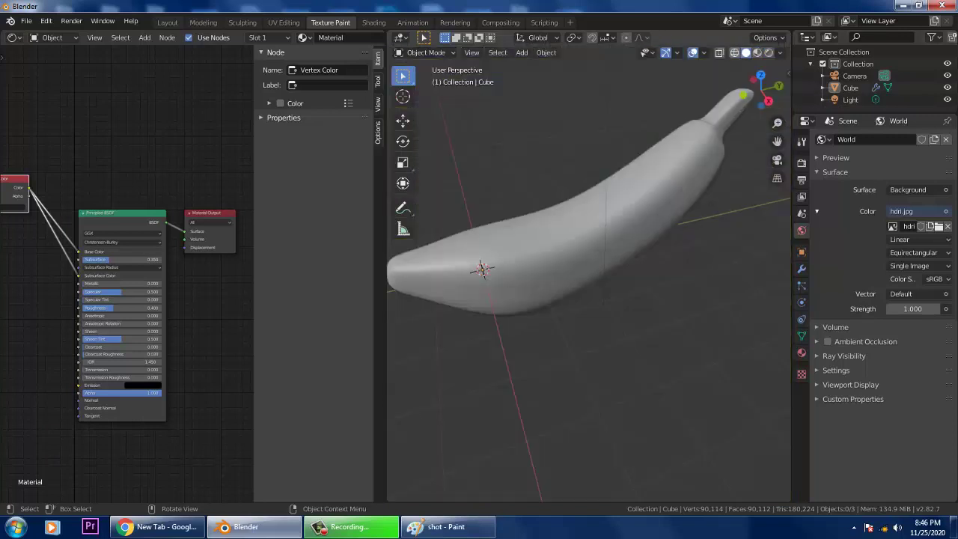
Try a dark grey Emission color with a value of about 0.15 on the banana material and check it in Rendered shading
left_click(758, 53)
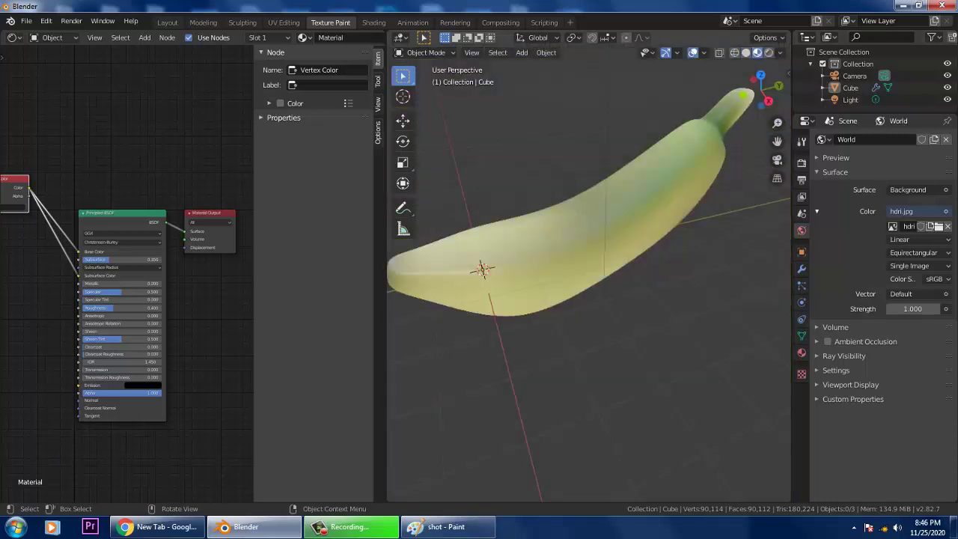
mouse_move(583, 270)
middle_mouse_down()
mouse_move(622, 279)
mouse_move(585, 275)
middle_mouse_up()
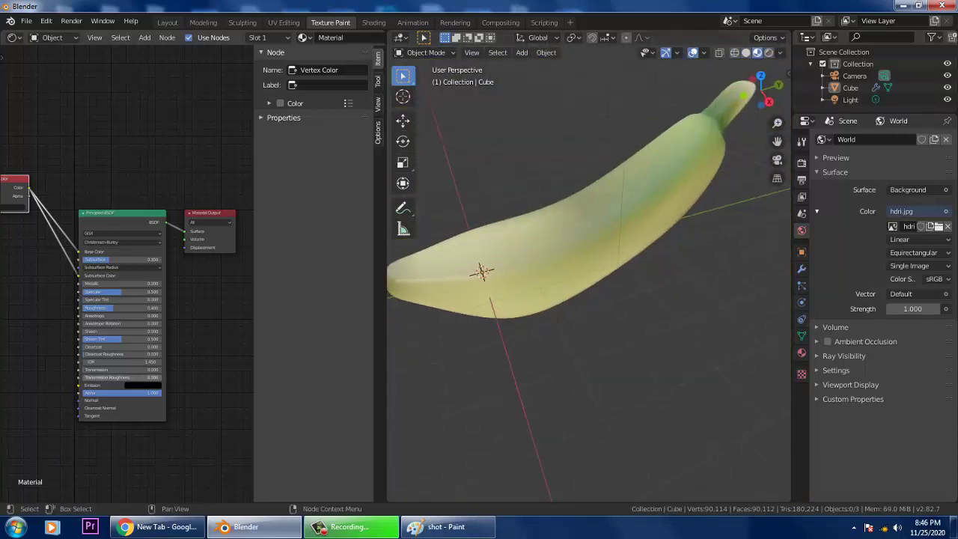
left_click(143, 386)
mouse_move(187, 332)
left_mouse_down()
mouse_move(187, 287)
mouse_move(187, 324)
left_mouse_up()
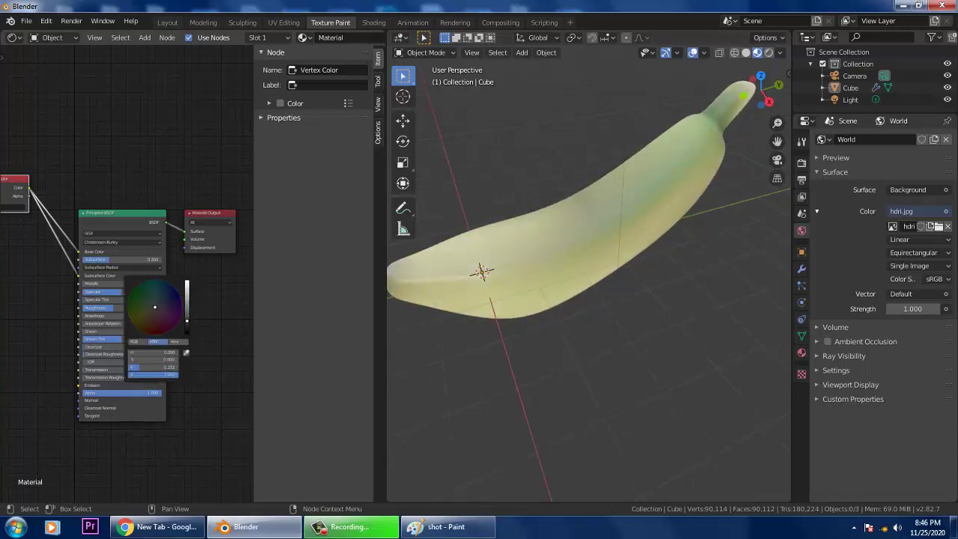
left_click(769, 53)
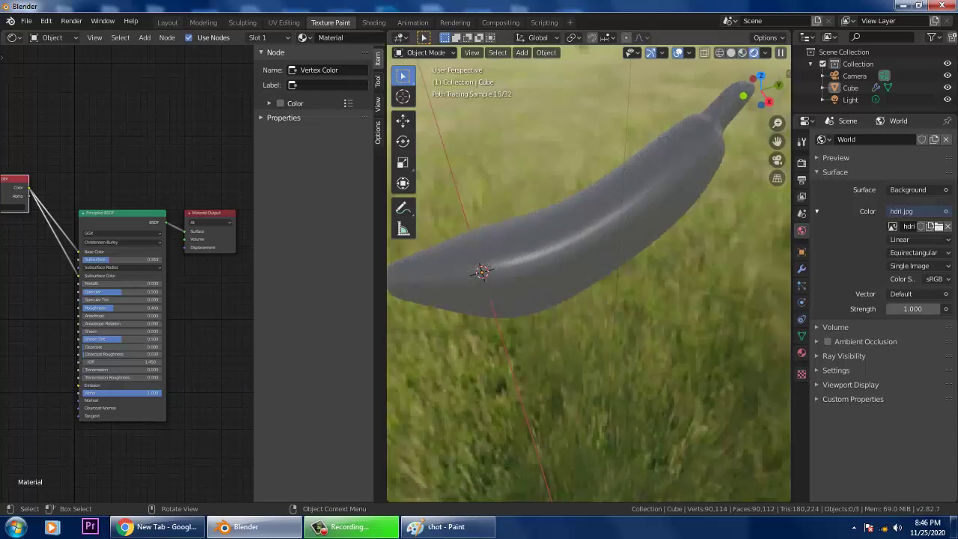
left_click(731, 52)
left_click(757, 53)
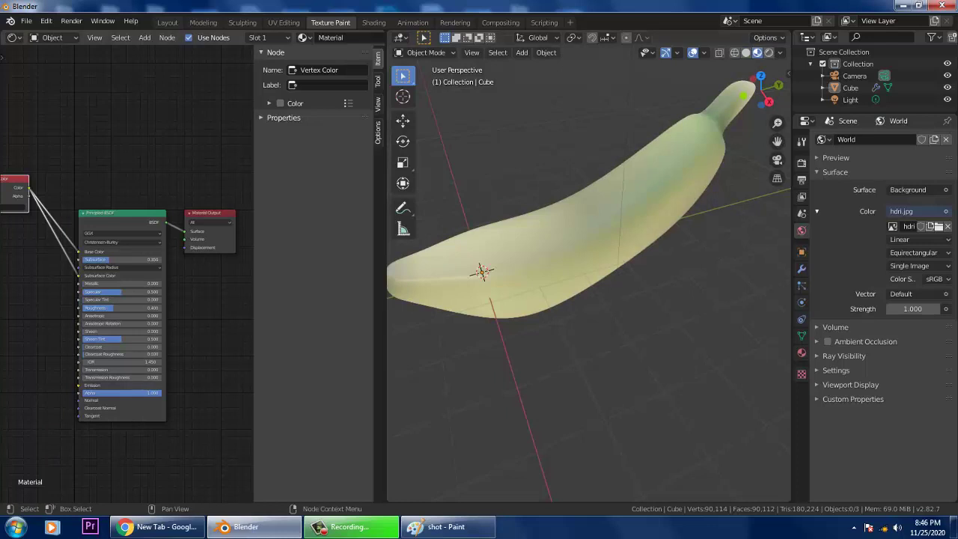
Set the banana material's Emission color back to black
left_click(142, 386)
left_click_drag(187, 319, 187, 333)
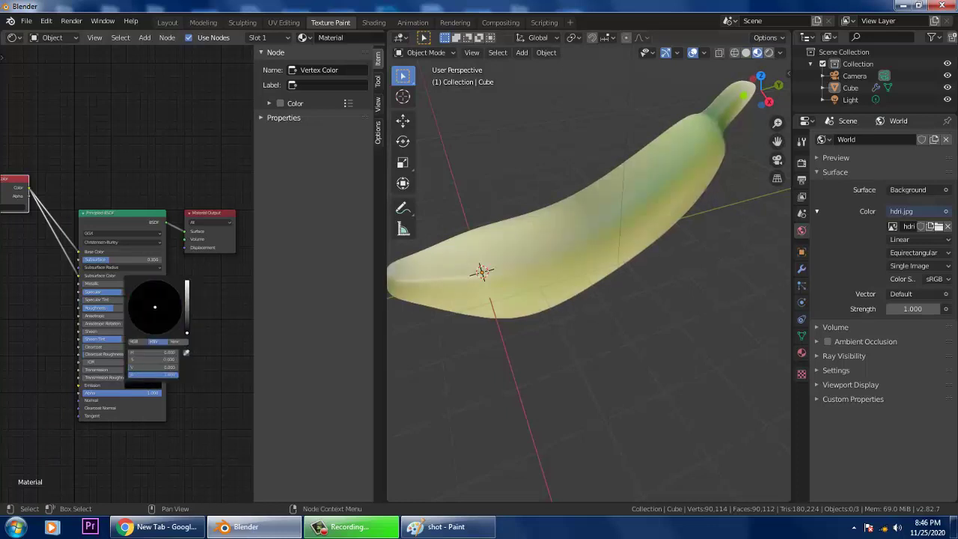
scroll(589, 273, "down", 2)
scroll(589, 273, "up", 2)
middle_click_drag(589, 273, 647, 265)
Lower the Principled BSDF's Specular value to about 0.164 to soften the banana's highlights
left_click(850, 385)
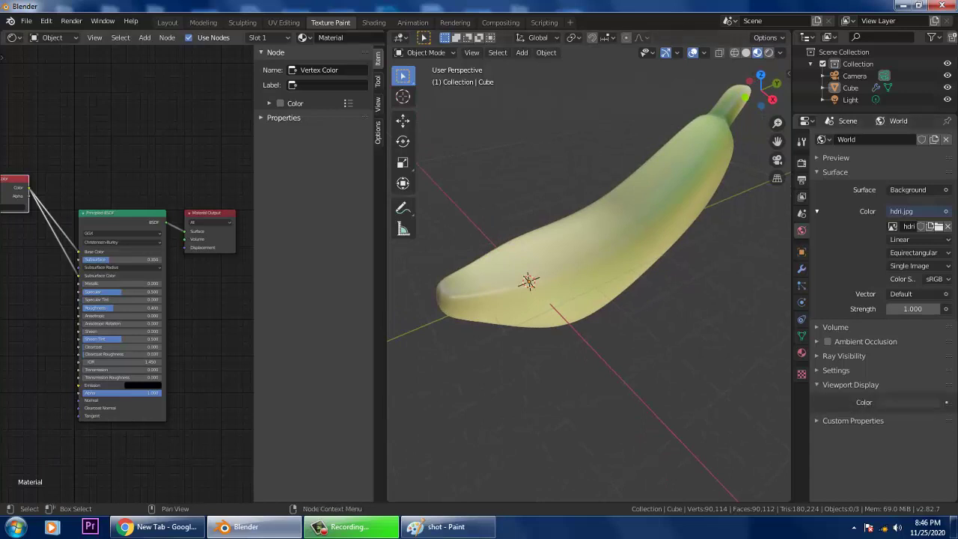
scroll(127, 273, "up", 2)
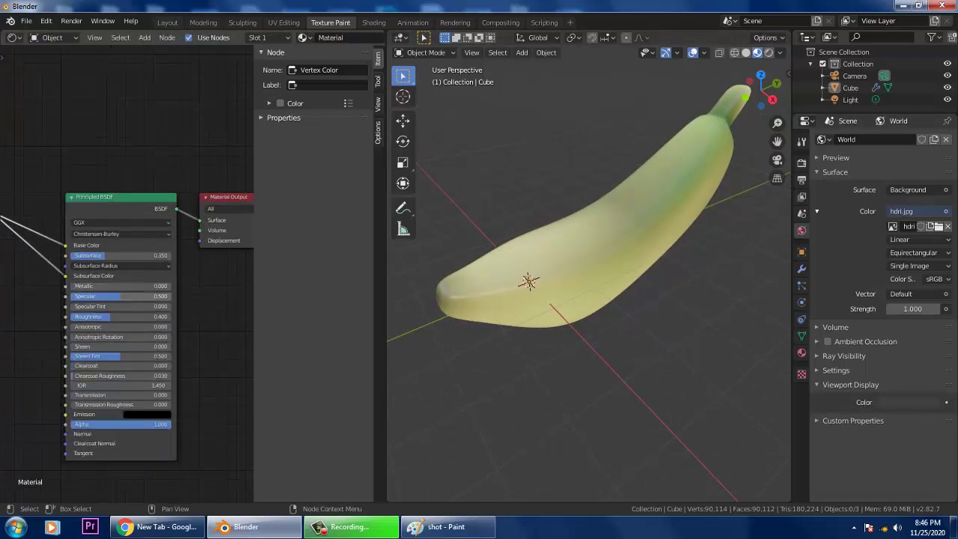
mouse_move(118, 303)
left_mouse_down()
mouse_move(156, 303)
mouse_move(106, 303)
left_mouse_up()
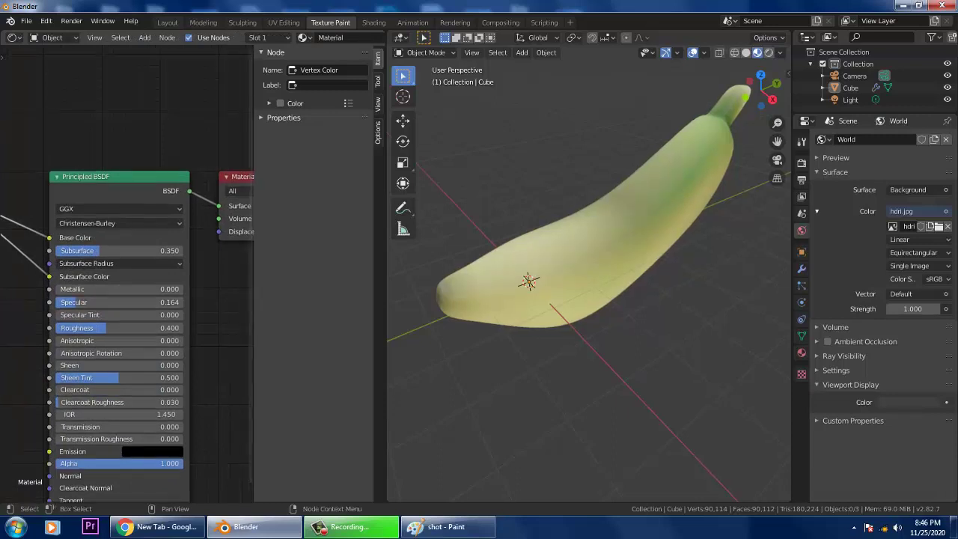
middle_click_drag(202, 307, 102, 283)
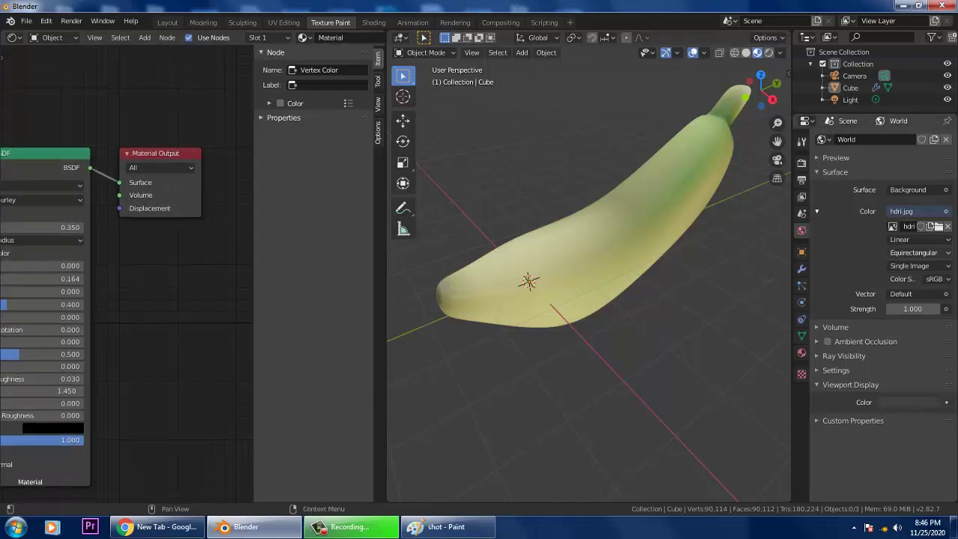
middle_click_drag(591, 277, 576, 267)
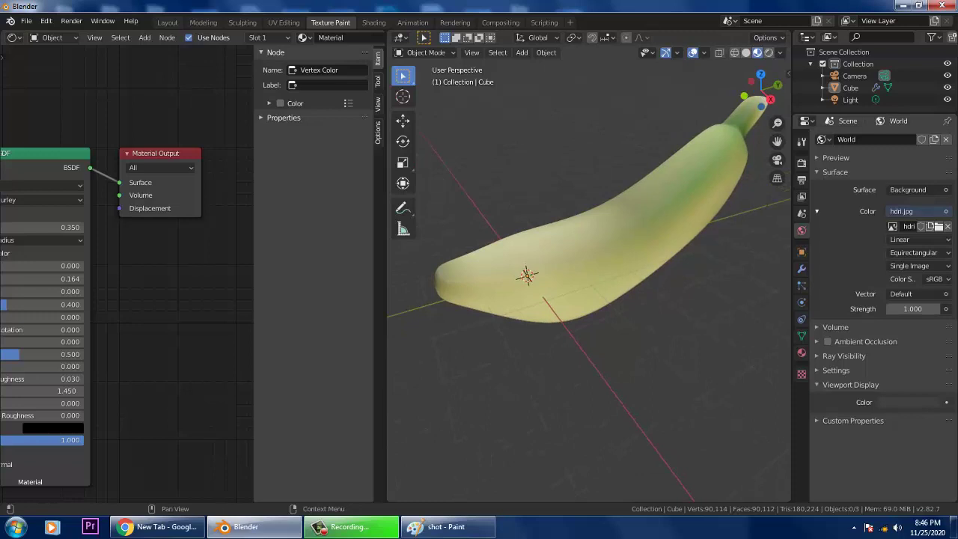
Examine the World's Custom Properties, Settings, Ray Visibility, Volume and Ambient Occlusion options
left_click(853, 421)
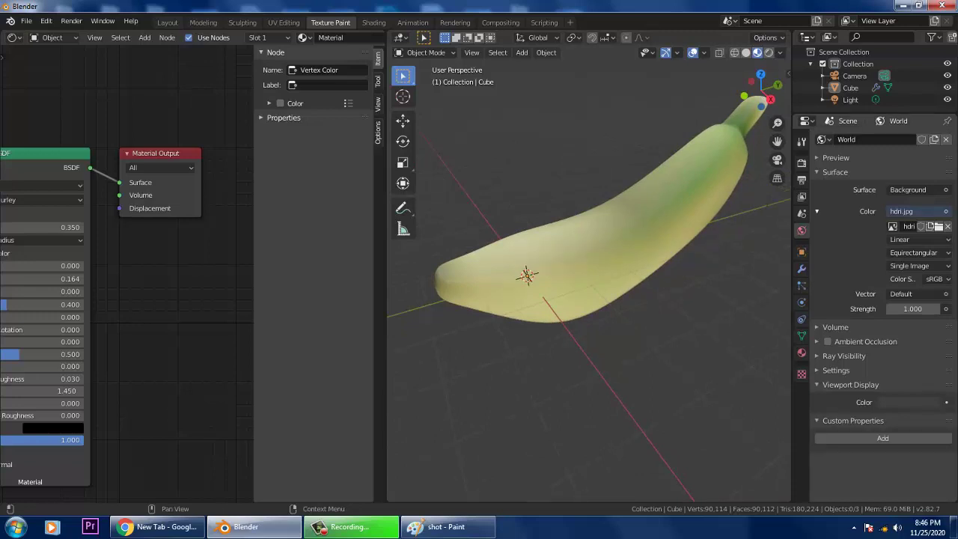
left_click(836, 370)
scroll(853, 370, "down", 3)
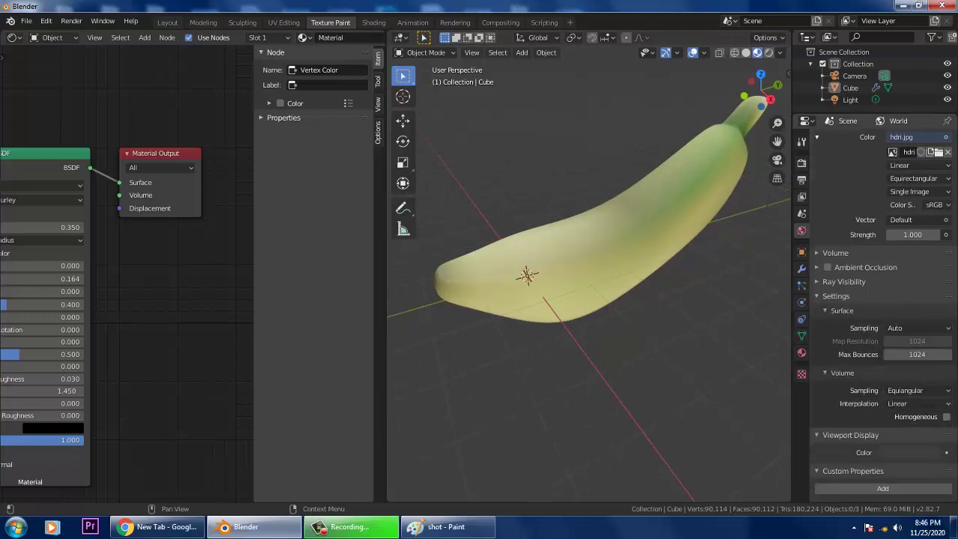
left_click(843, 282)
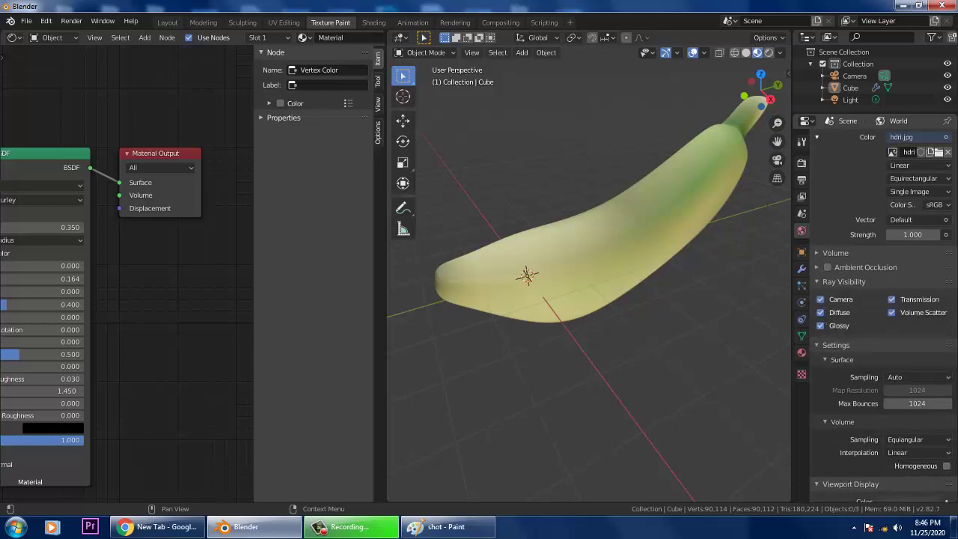
left_click(835, 253)
scroll(835, 253, "down", 2)
left_click(864, 241)
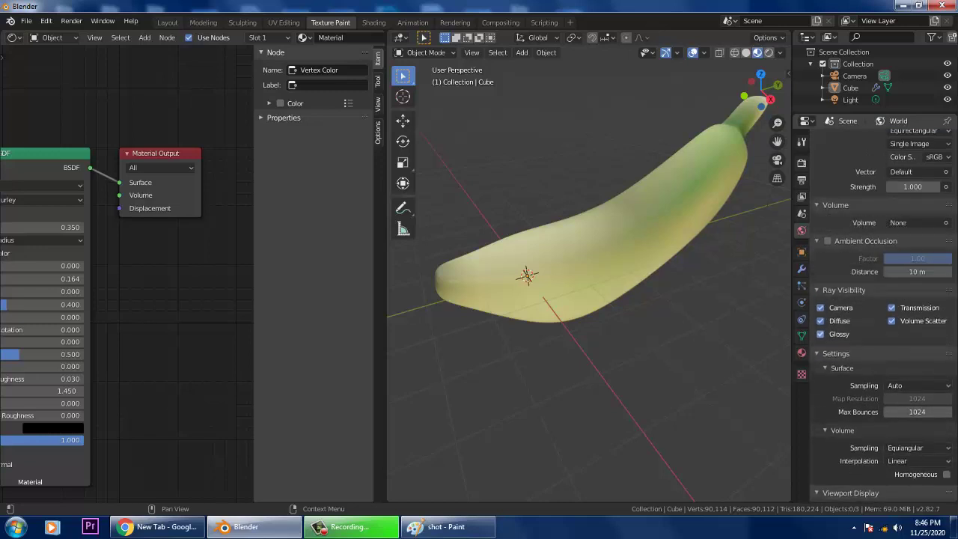
scroll(865, 240, "down", 2)
scroll(876, 299, "up", 7)
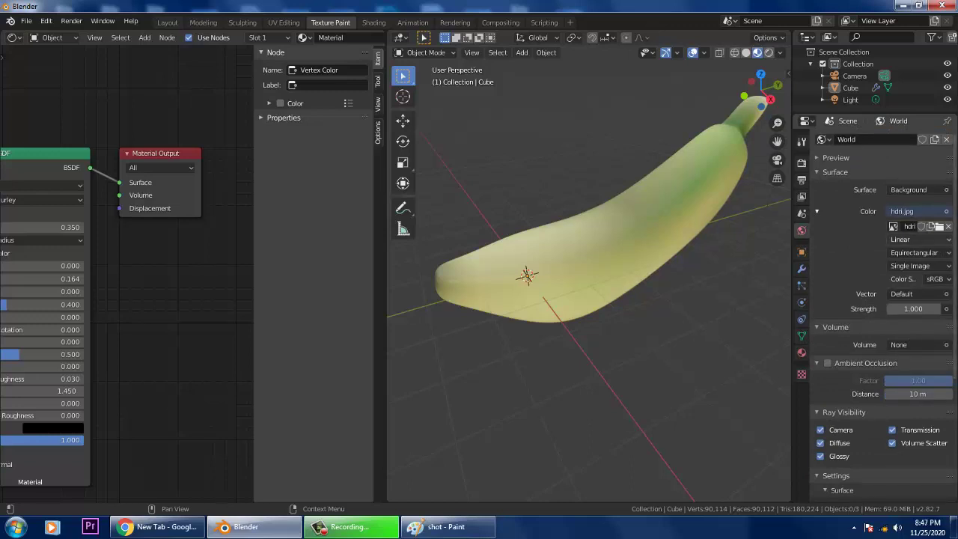
Set the environment texture's interpolation to Cubic, check the banana in Rendered shading and return to Material Preview
left_click(899, 239)
left_click(892, 279)
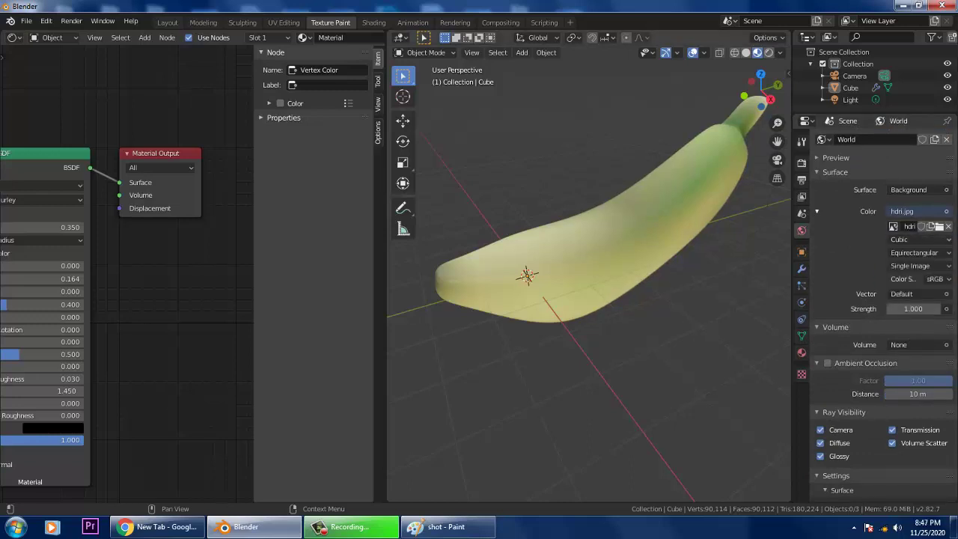
left_click(768, 52)
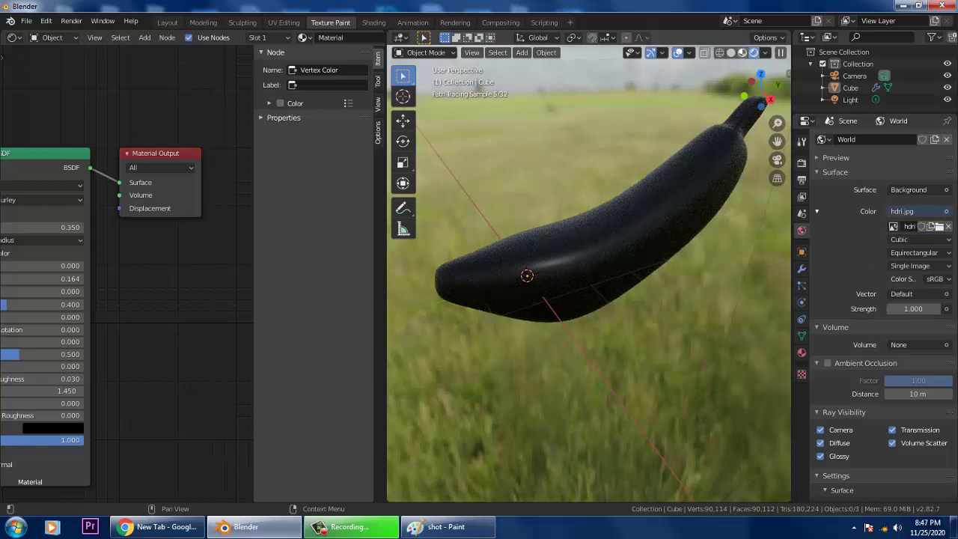
left_click(742, 53)
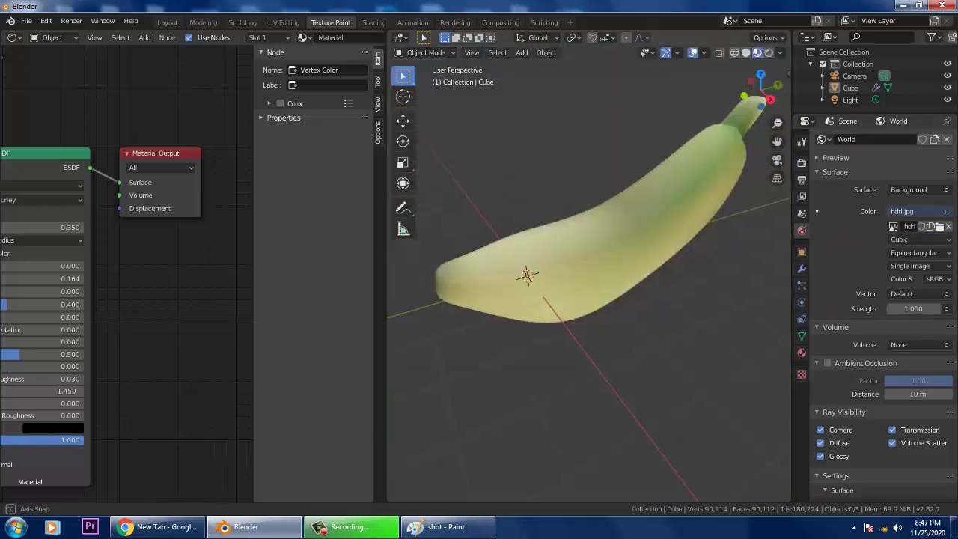
middle_click_drag(598, 299, 574, 301)
scroll(574, 301, "up", 1)
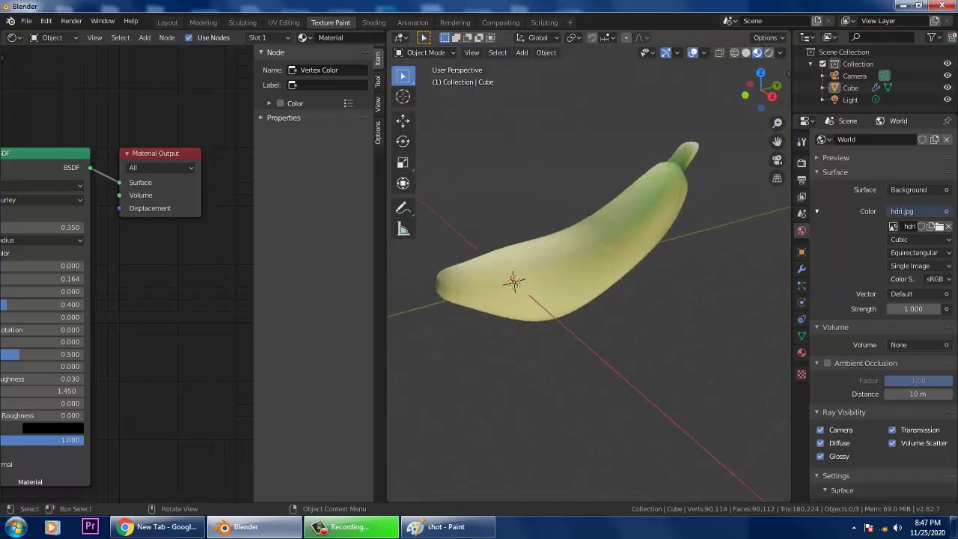
Rearrange the Material Output, Principled BSDF and Vertex Color nodes so they are spaced out in the banana's node tree
middle_click_drag(149, 299, 202, 306)
scroll(145, 267, "down", 3)
scroll(201, 256, "down", 3)
middle_click_drag(156, 265, 178, 263)
scroll(144, 254, "down", 1)
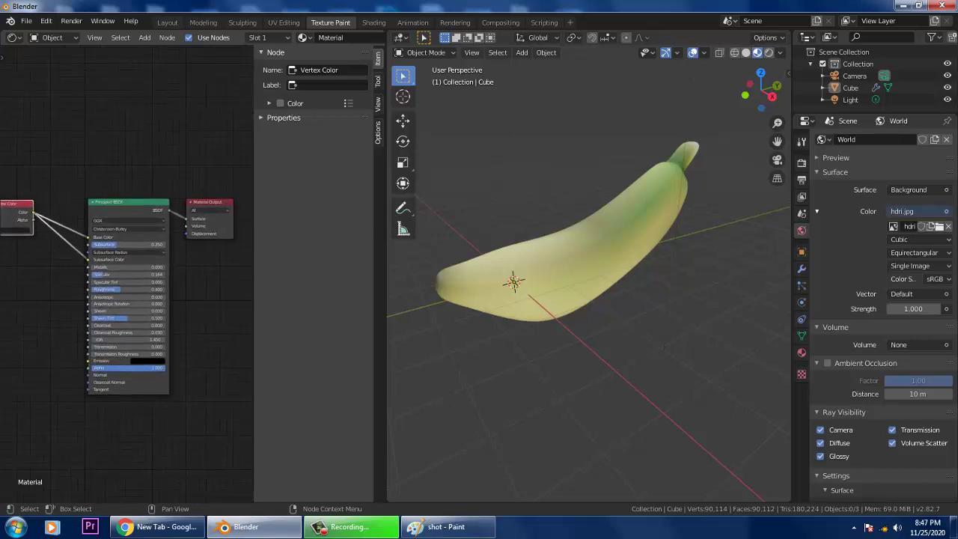
left_click_drag(213, 204, 232, 206)
left_click_drag(129, 202, 131, 183)
left_click_drag(18, 204, 26, 189)
mouse_move(554, 314)
middle_mouse_down()
mouse_move(575, 308)
mouse_move(539, 306)
middle_mouse_up()
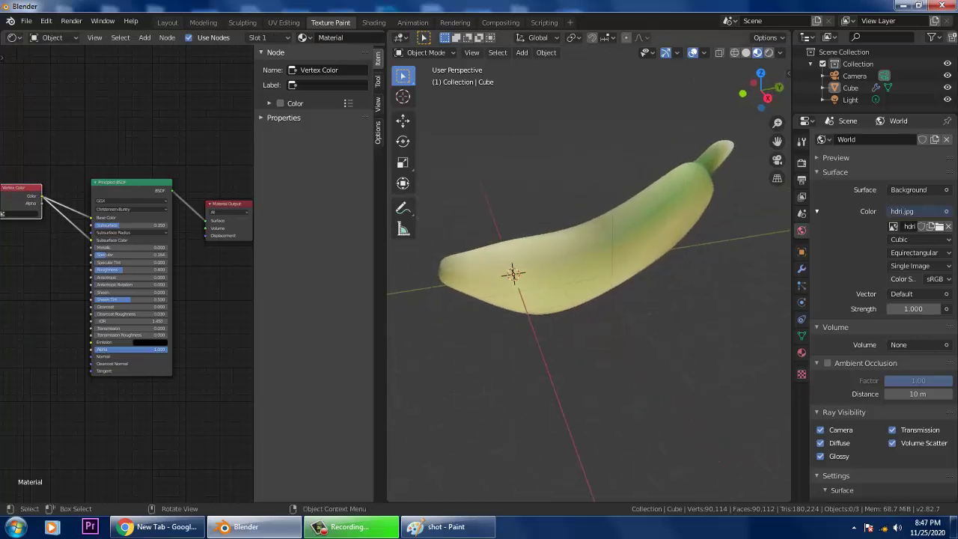